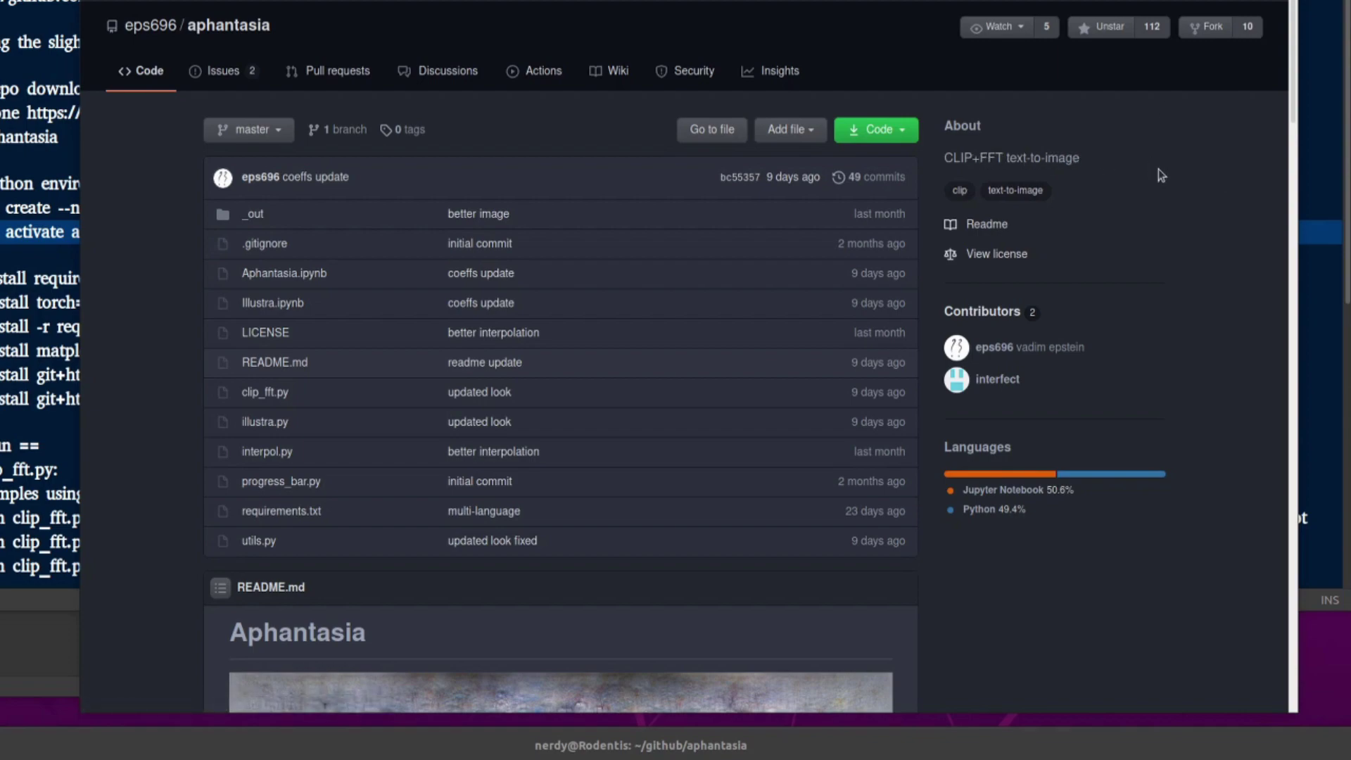
Scroll the aphantasia README past its image to the Features, CLIP setup and Operations sections.
{"action": "scroll", "coordinate": [1158, 176], "scroll_direction": "down", "scroll_amount": 6}
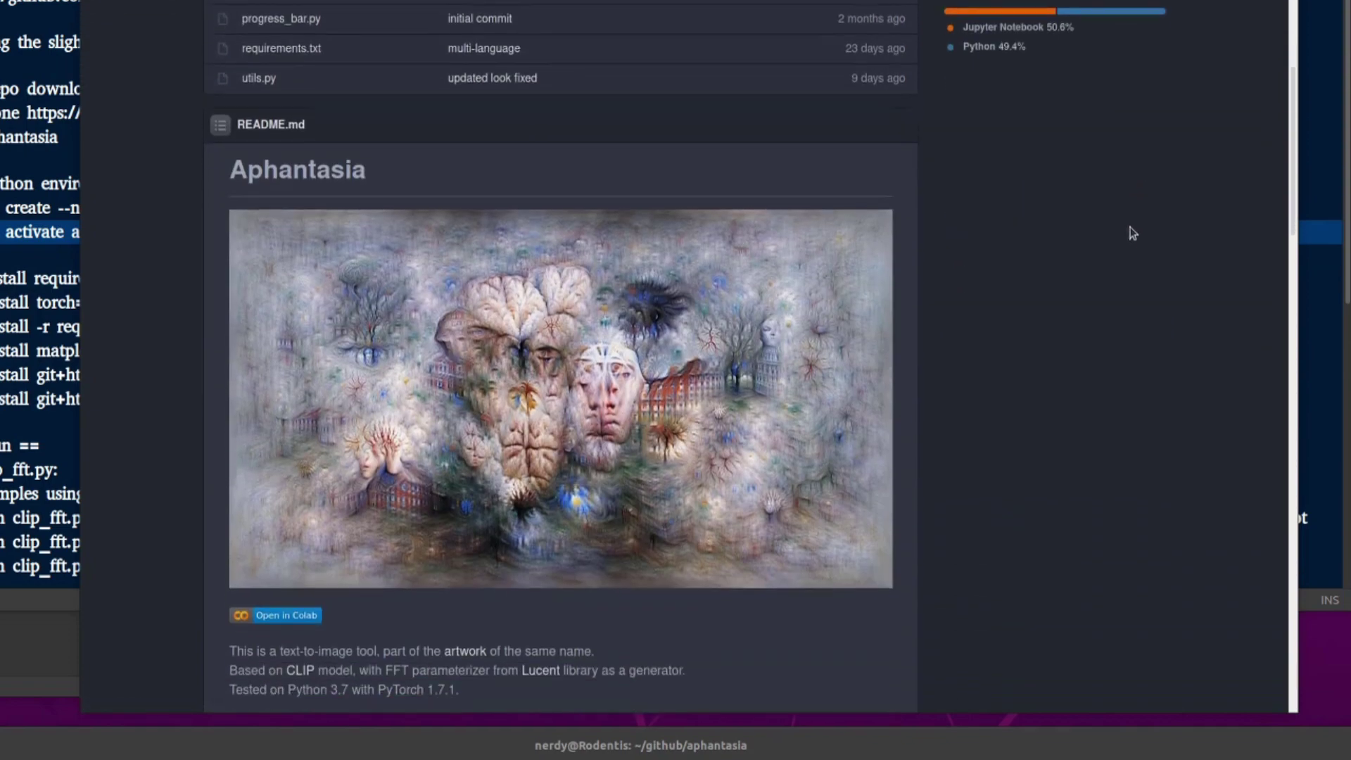
{"action": "scroll", "coordinate": [1133, 234], "scroll_direction": "down", "scroll_amount": 6}
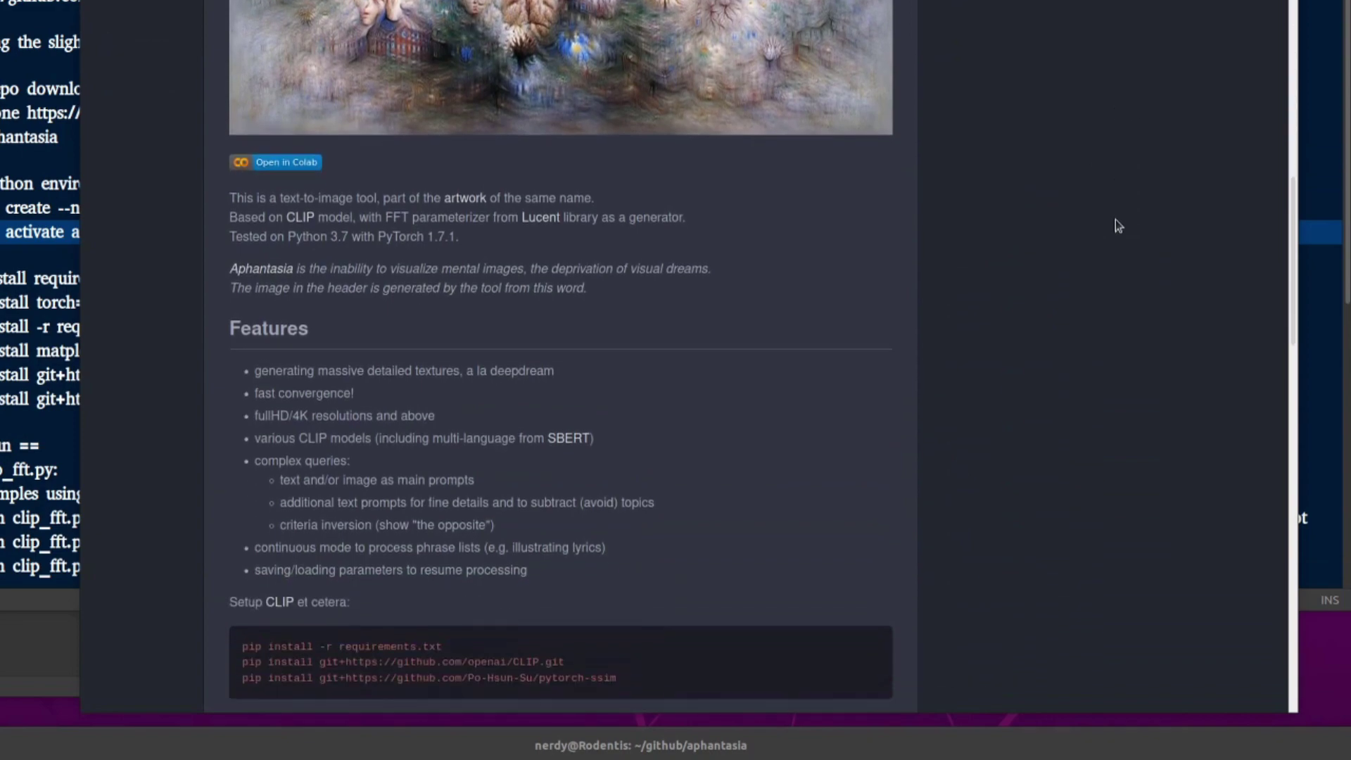
{"action": "scroll", "coordinate": [1116, 219], "scroll_direction": "down", "scroll_amount": 1}
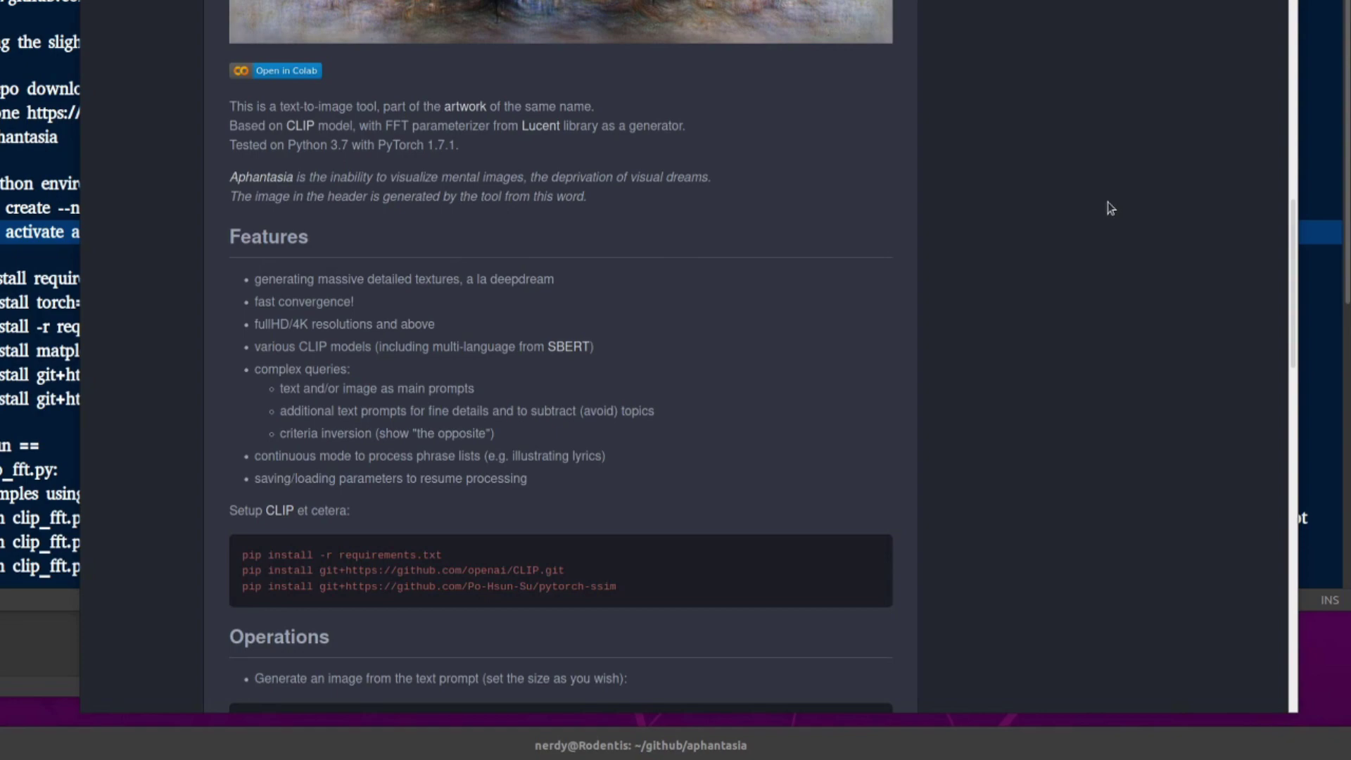
{"action": "scroll", "coordinate": [1095, 195], "scroll_direction": "down", "scroll_amount": 3}
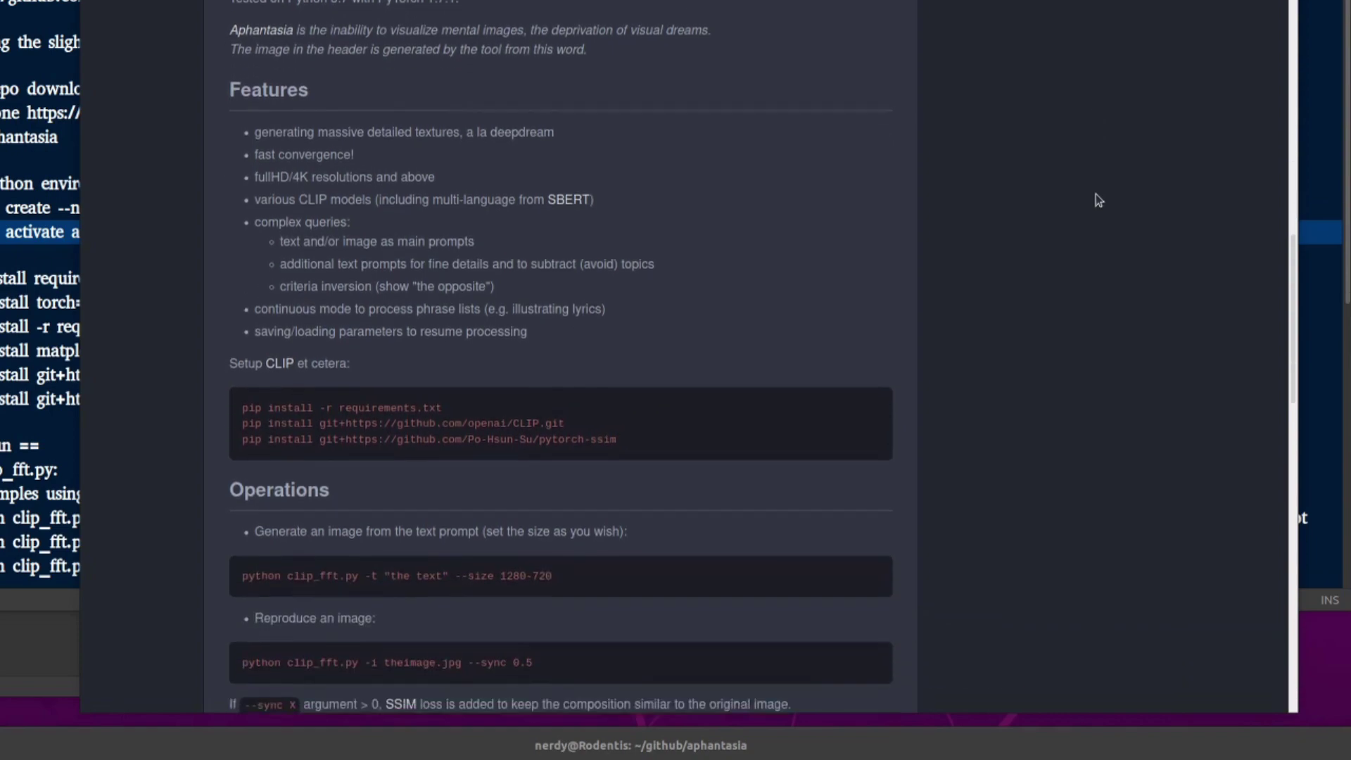
{"action": "scroll", "coordinate": [1096, 201], "scroll_direction": "down", "scroll_amount": 3}
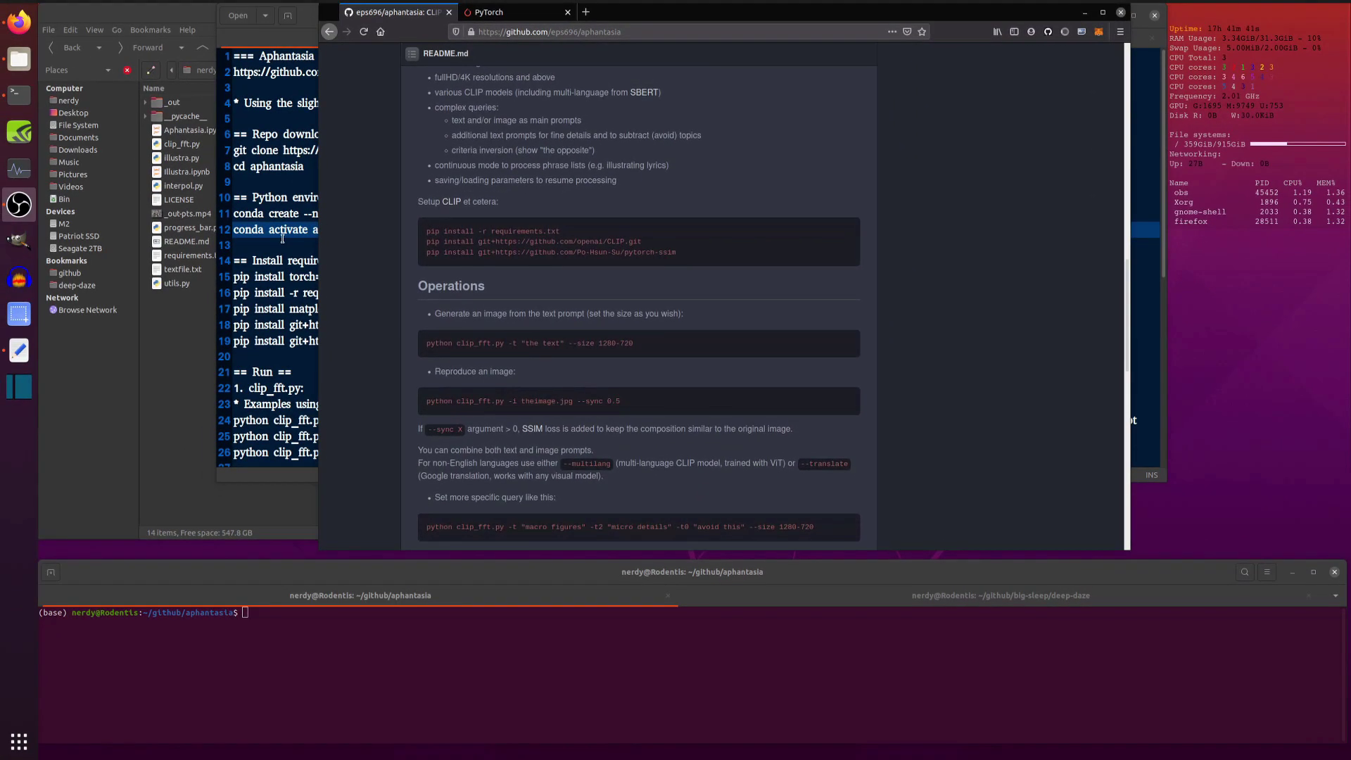
Locate the git clone, cd aphantasia and conda create lines in the Aphantasia.txt notes.
{"action": "key", "text": "alt+Tab"}
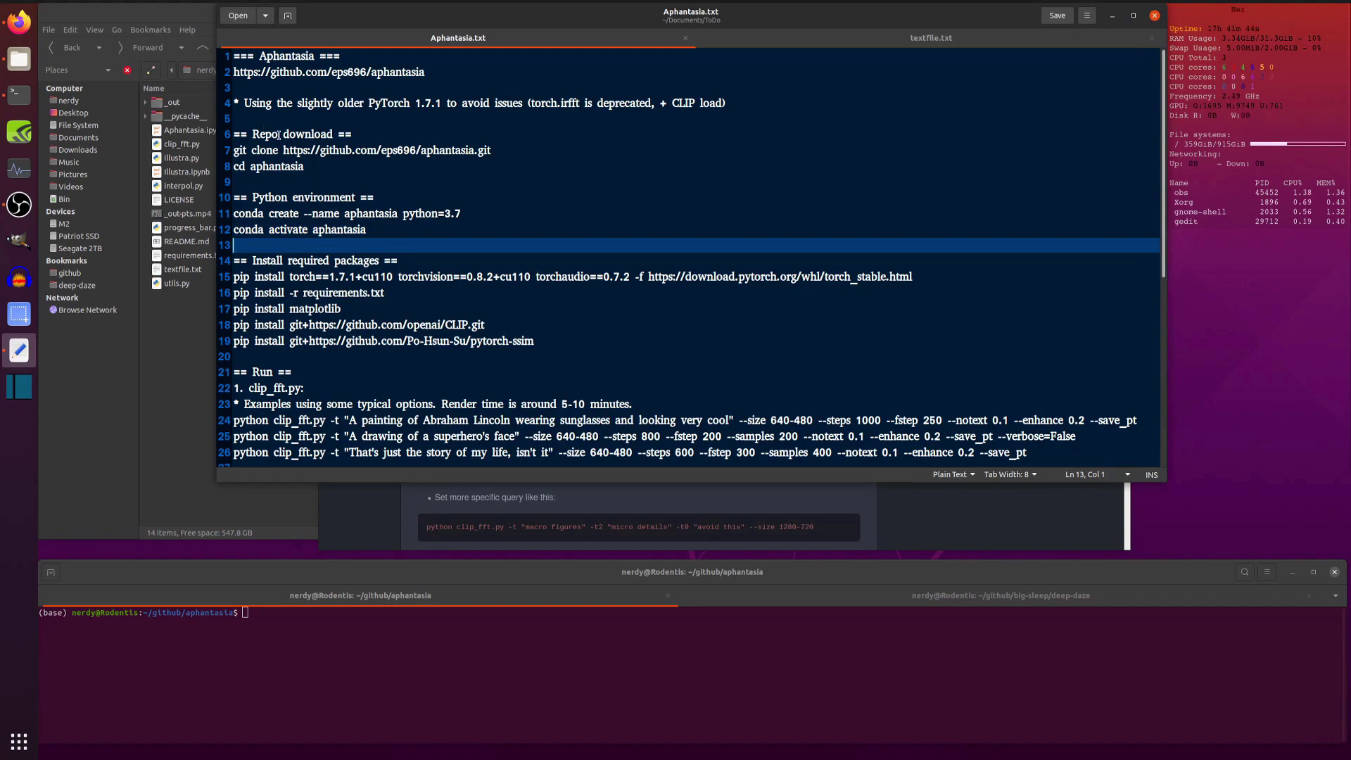
{"action": "left_click", "coordinate": [260, 154]}
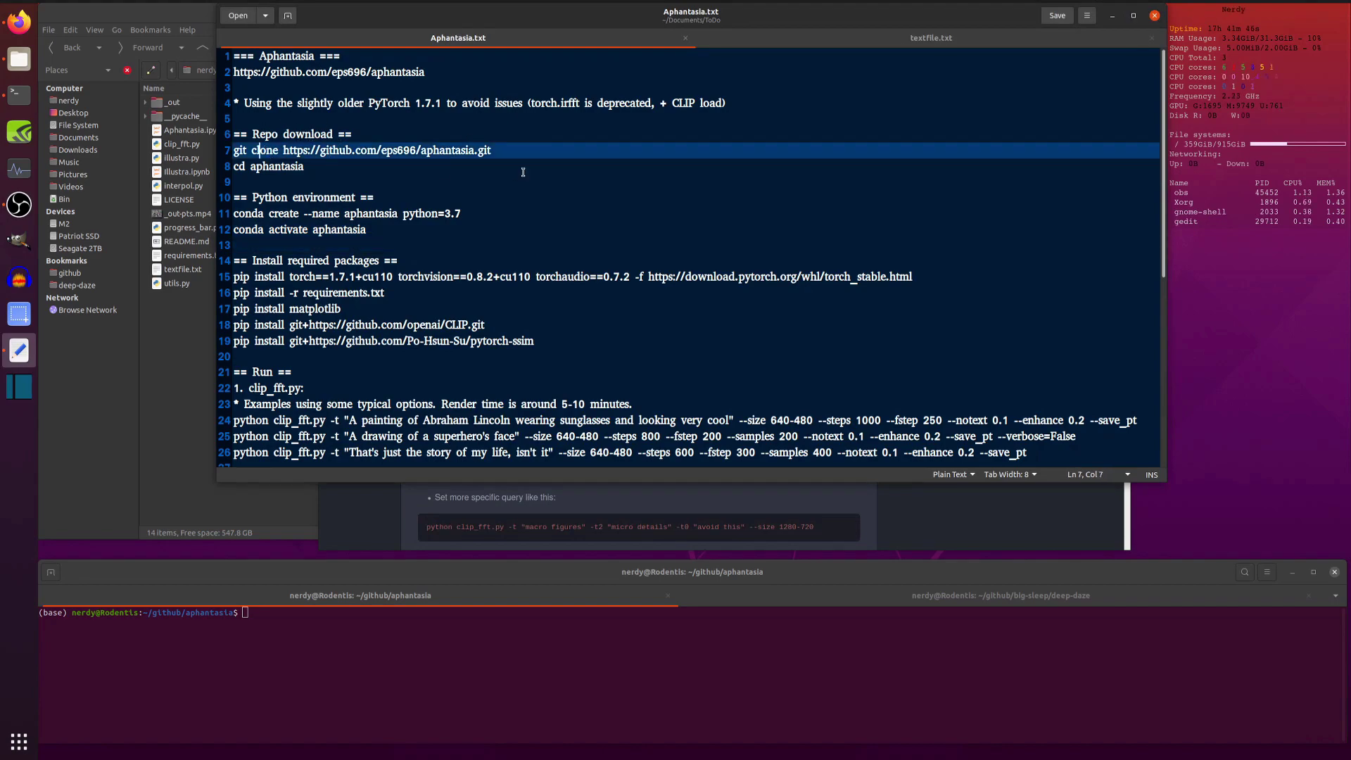
{"action": "key", "text": "Down"}
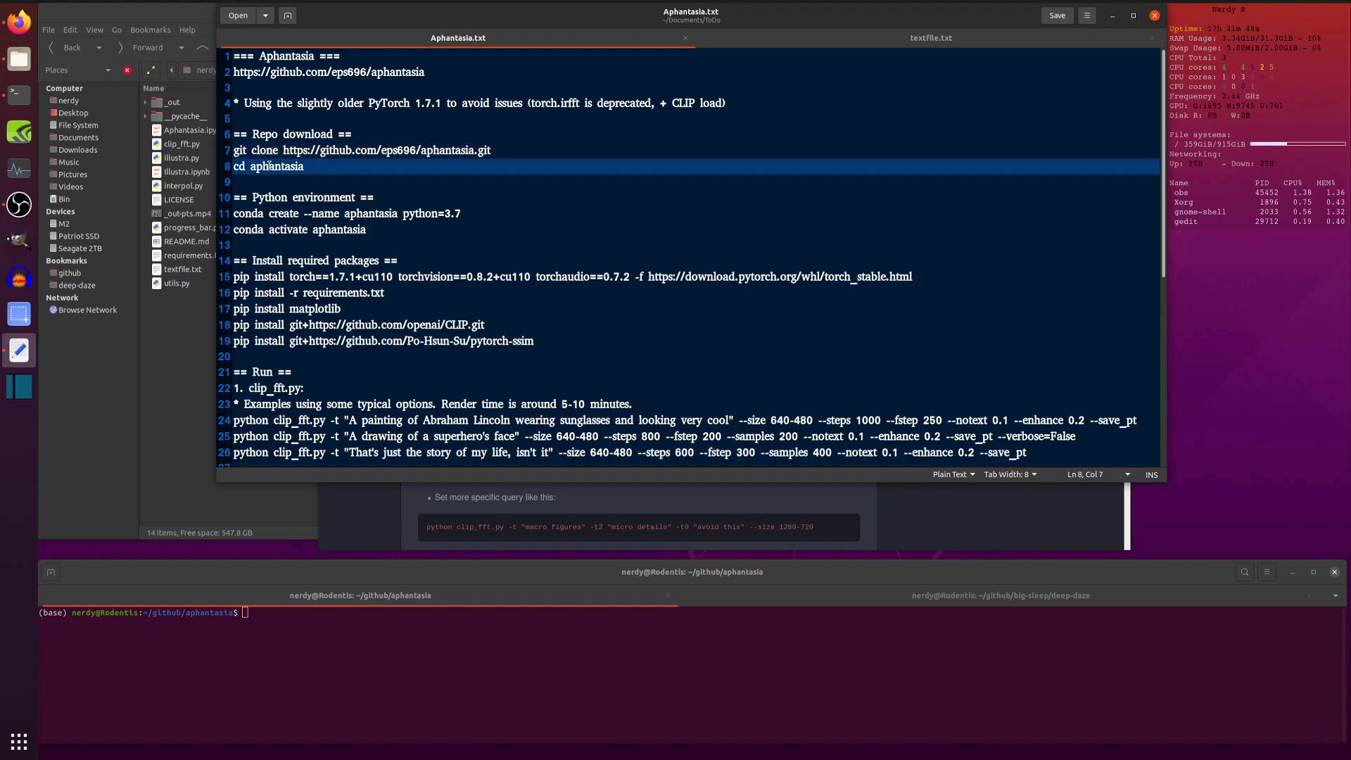
{"action": "left_click", "coordinate": [320, 641]}
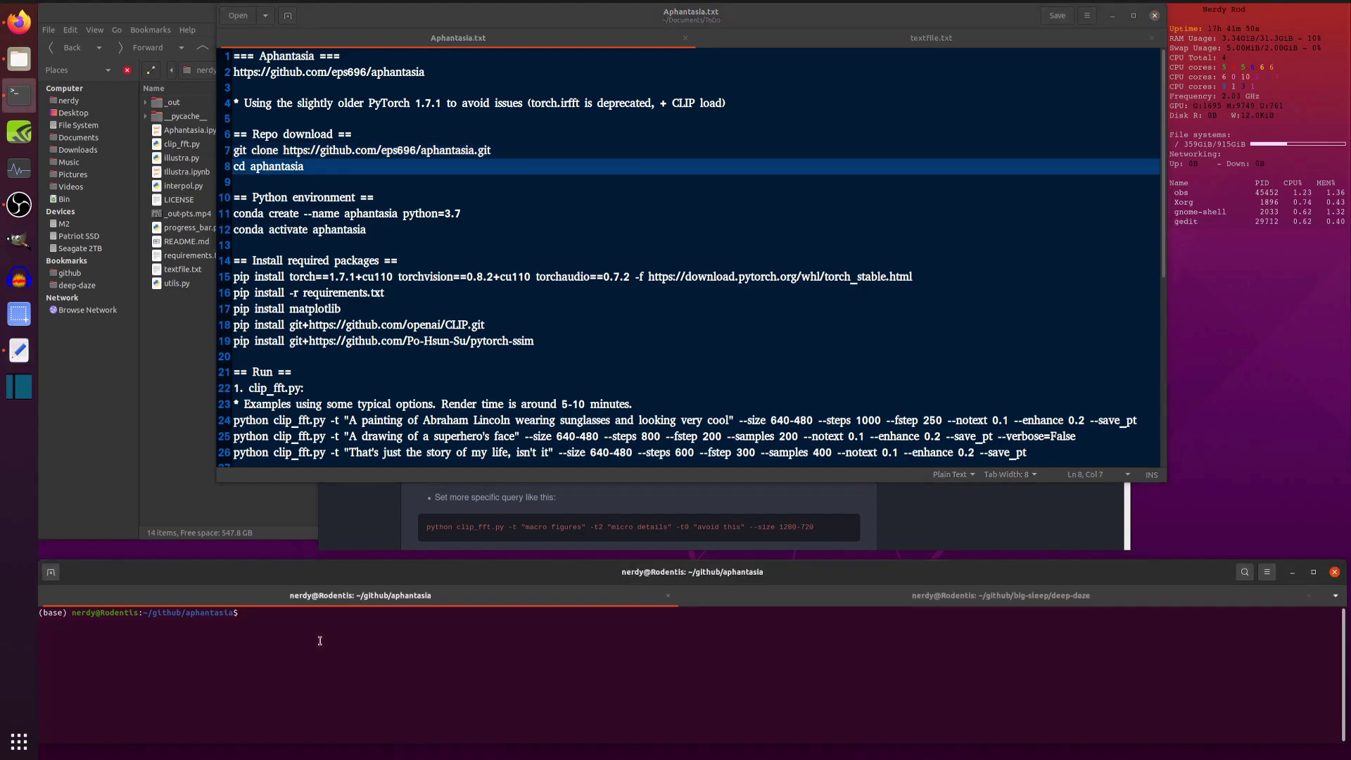
{"action": "left_click", "coordinate": [315, 214]}
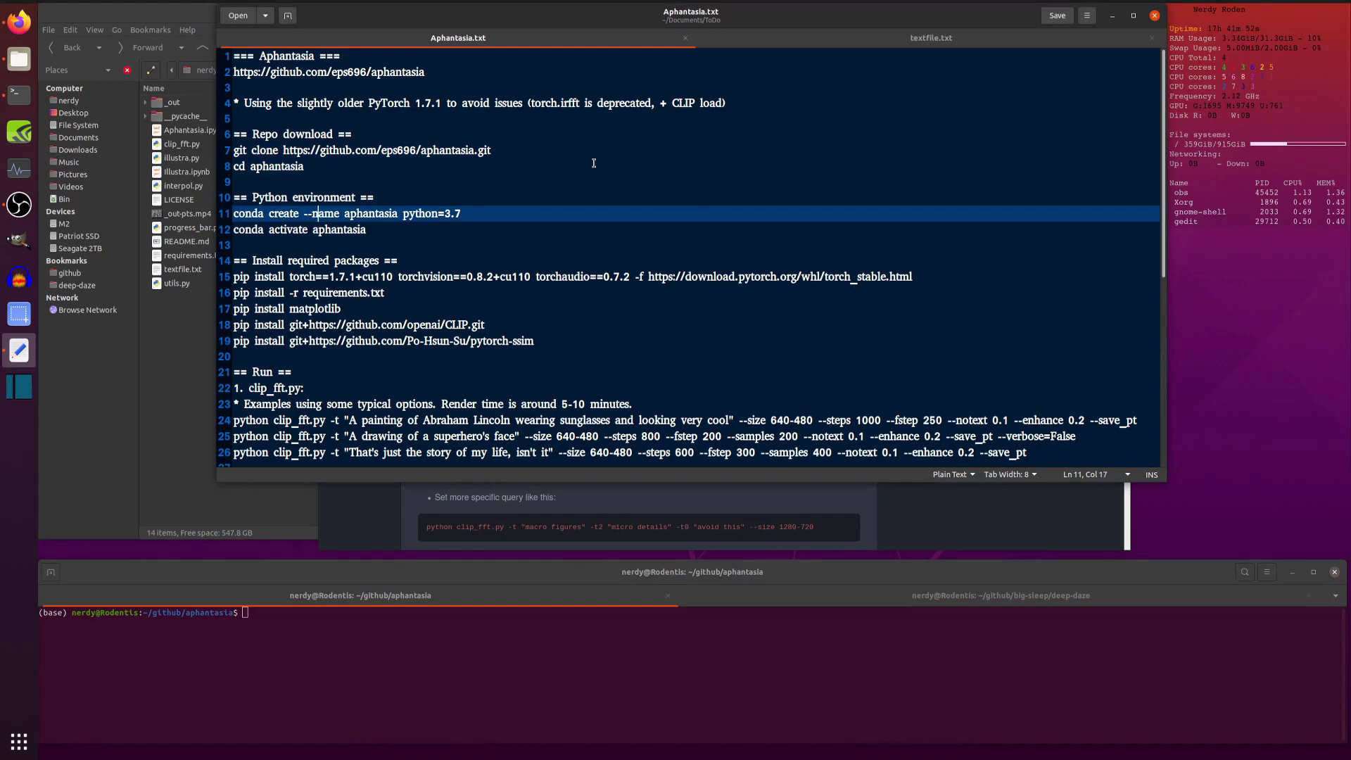
Select the 'conda activate aphantasia' line, then return to the GitHub README.
{"action": "key", "text": "Down"}
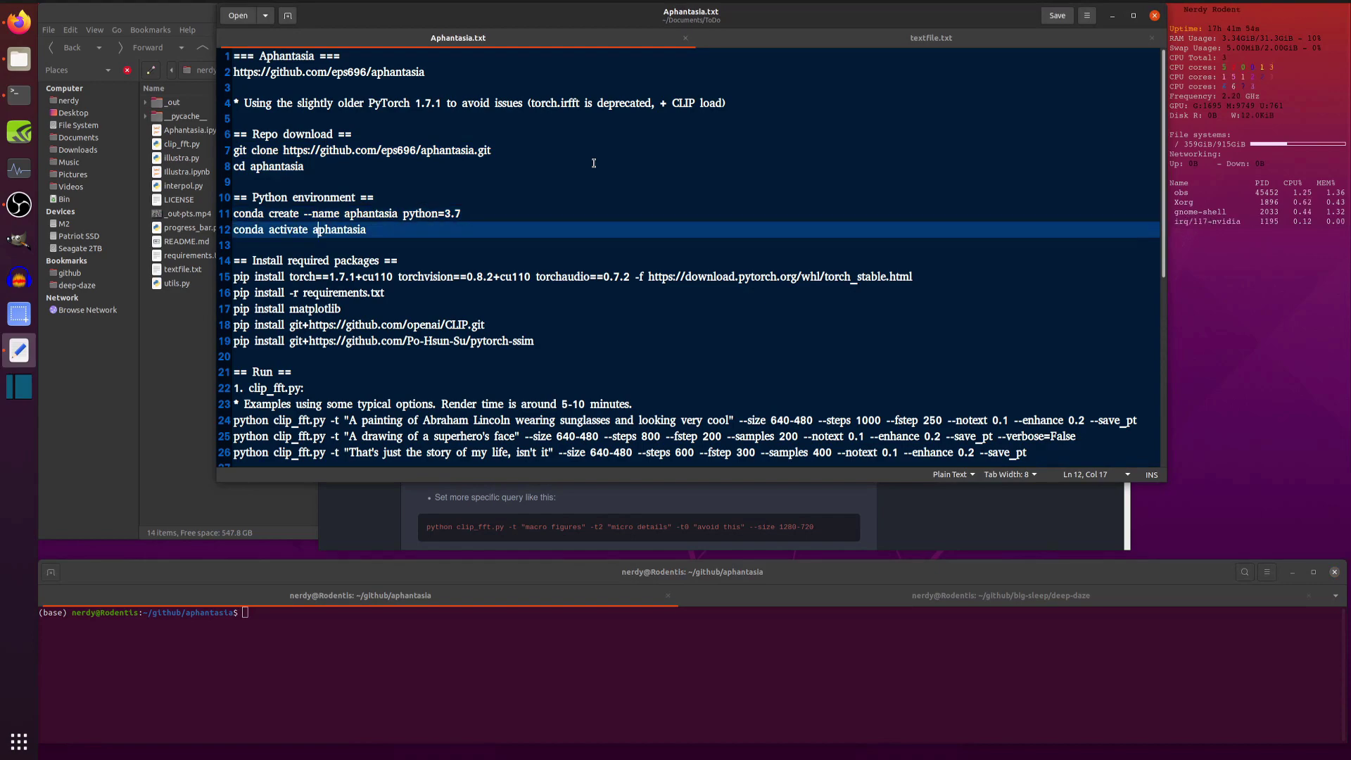
{"action": "key", "text": "Home"}
{"action": "key", "text": "shift+End"}
{"action": "key", "text": "ctrl+c"}
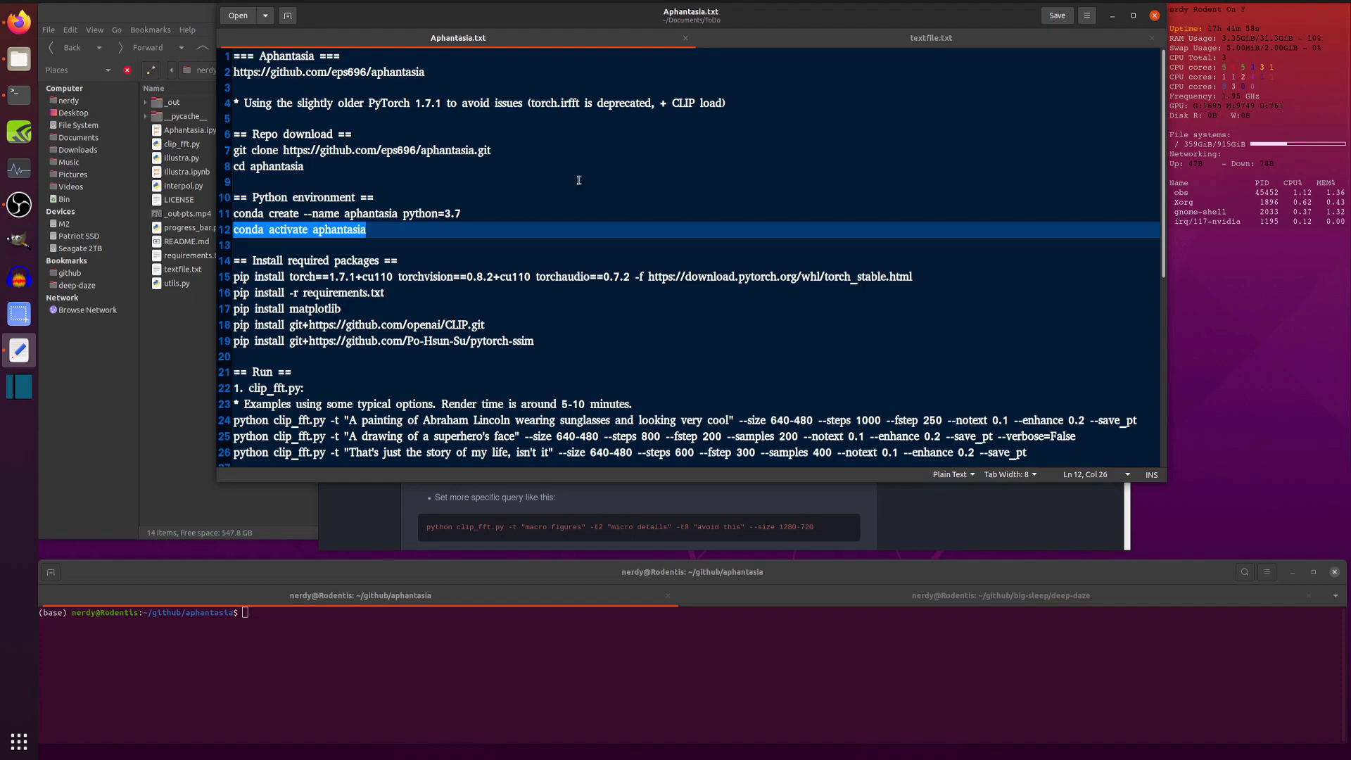
{"action": "left_click", "coordinate": [363, 522]}
{"action": "scroll", "coordinate": [591, 211], "scroll_direction": "up", "scroll_amount": 6}
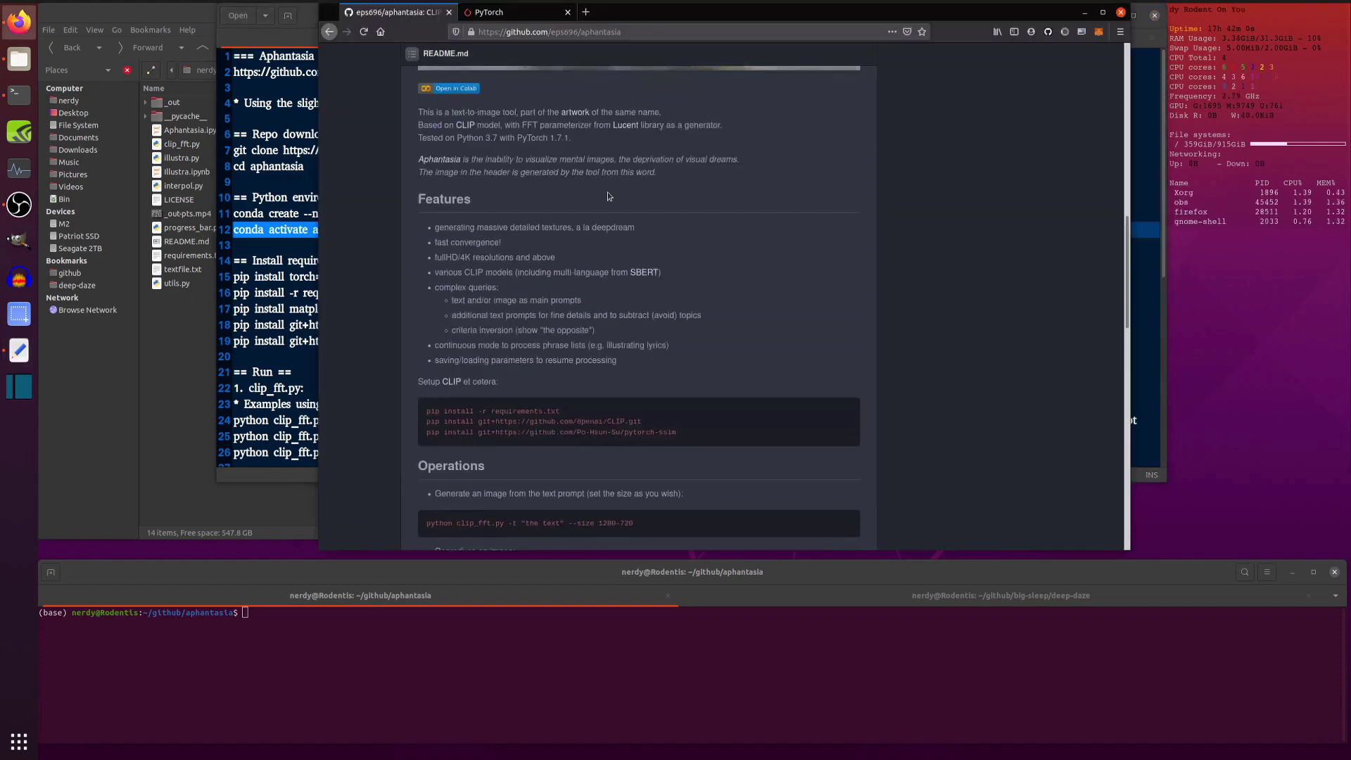
Activate the environment by running 'conda activate aphantasia' in the terminal.
{"action": "left_click", "coordinate": [297, 248]}
{"action": "right_click", "coordinate": [458, 645]}
{"action": "left_click", "coordinate": [472, 588]}
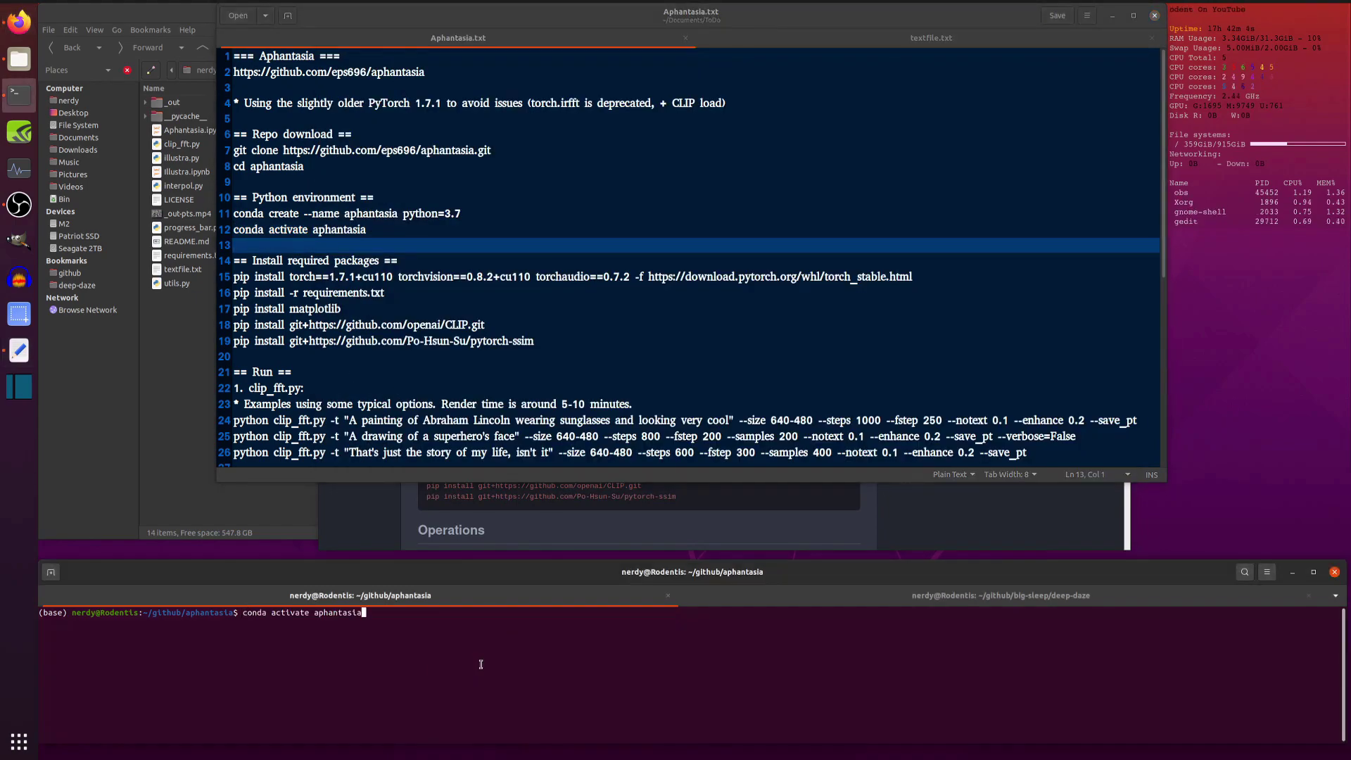
{"action": "key", "text": "Return"}
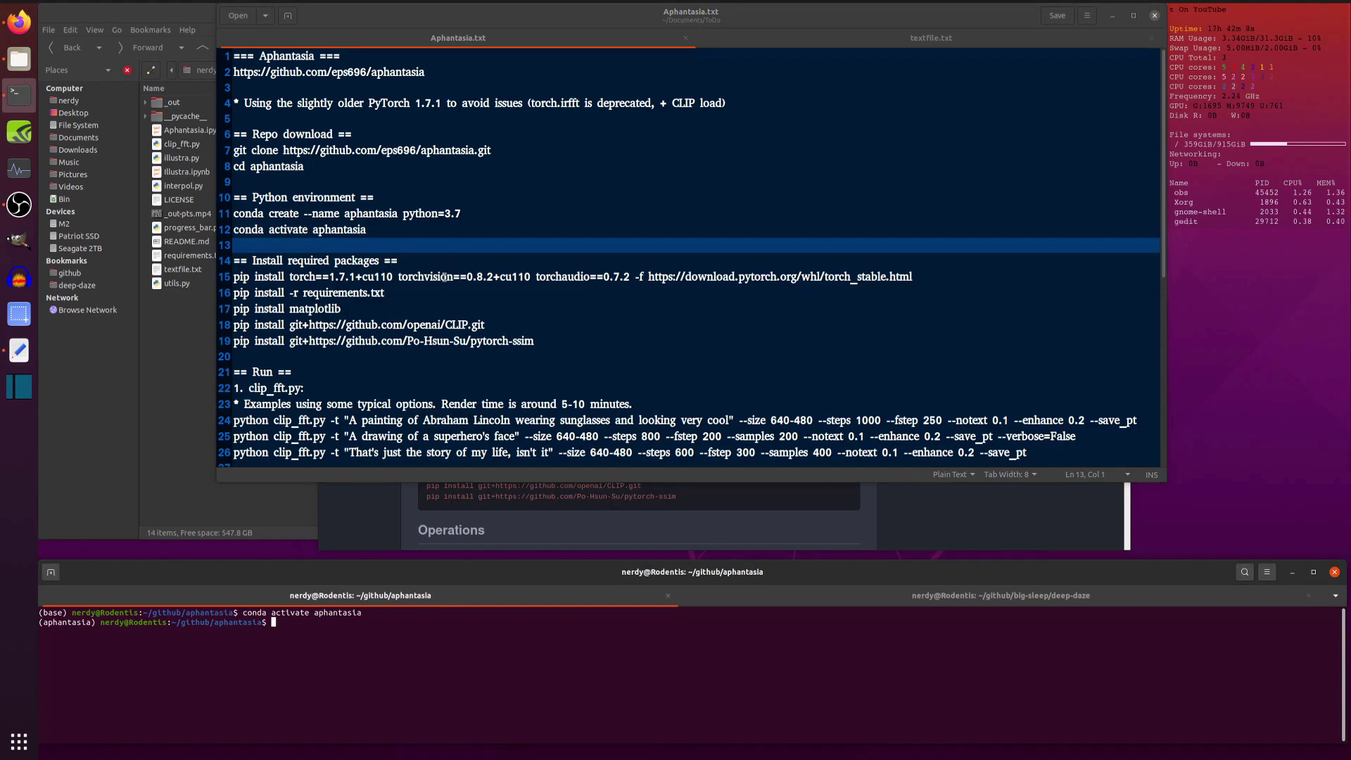
Run the torch install command copied from the notes.
{"action": "triple_click", "coordinate": [486, 277]}
{"action": "key", "text": "ctrl+c"}
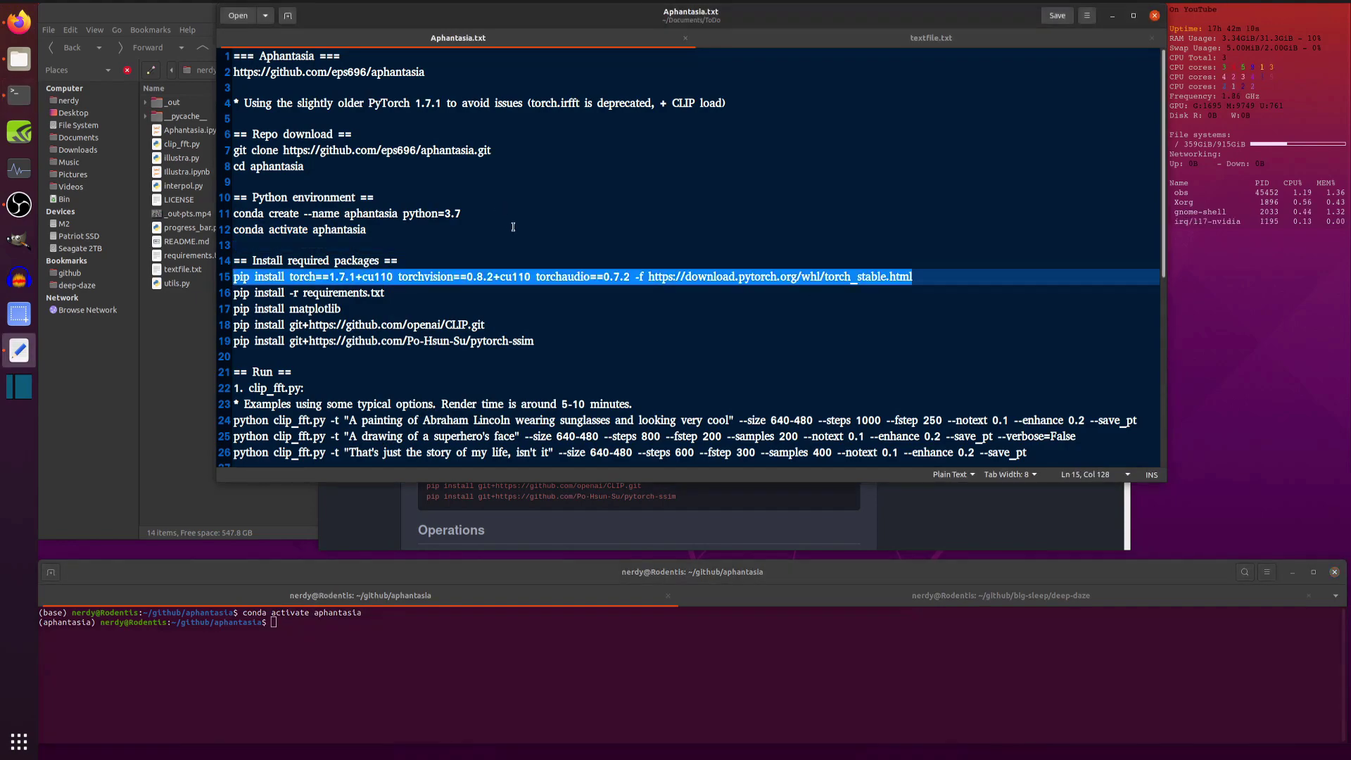
{"action": "right_click", "coordinate": [440, 631]}
{"action": "left_click", "coordinate": [478, 671]}
{"action": "key", "text": "Return"}
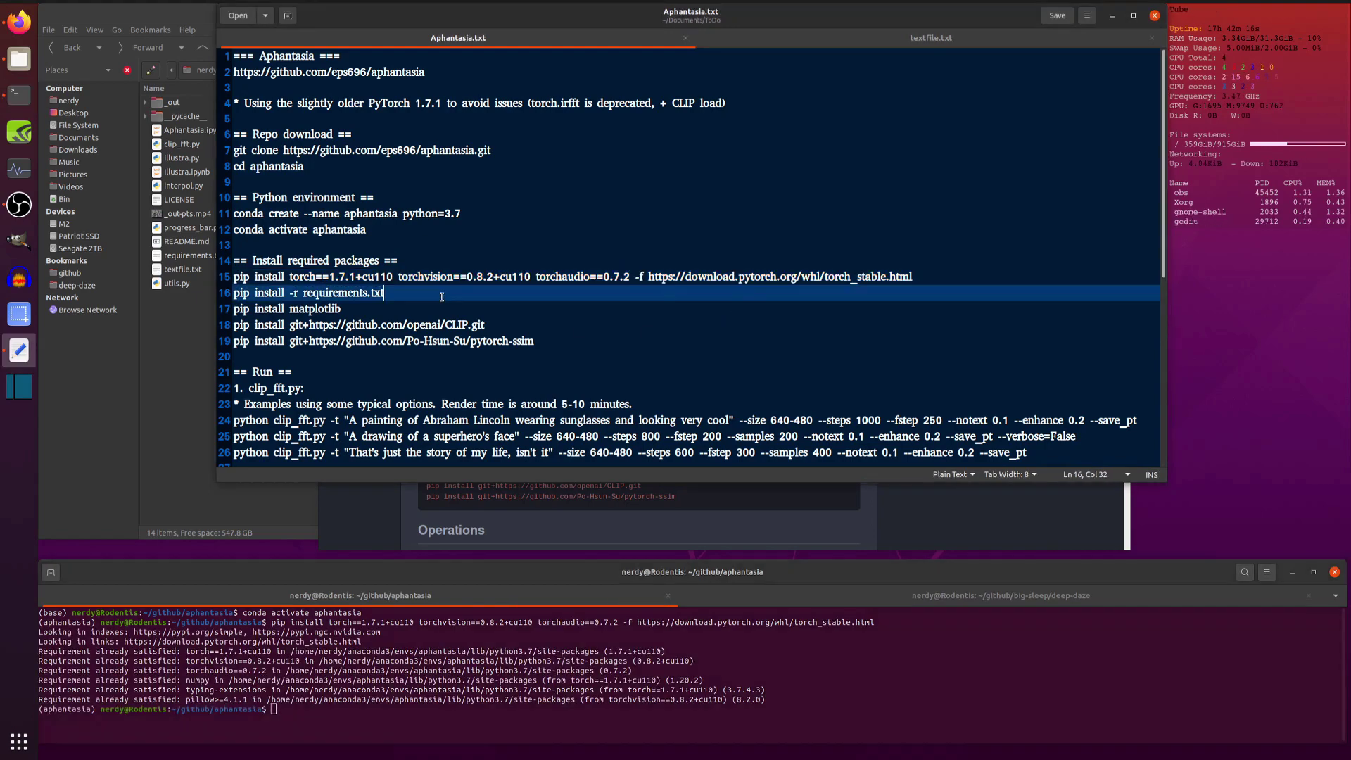
Install the packages listed in requirements.txt with pip.
{"action": "key", "text": "Down"}
{"action": "key", "text": "shift+Home"}
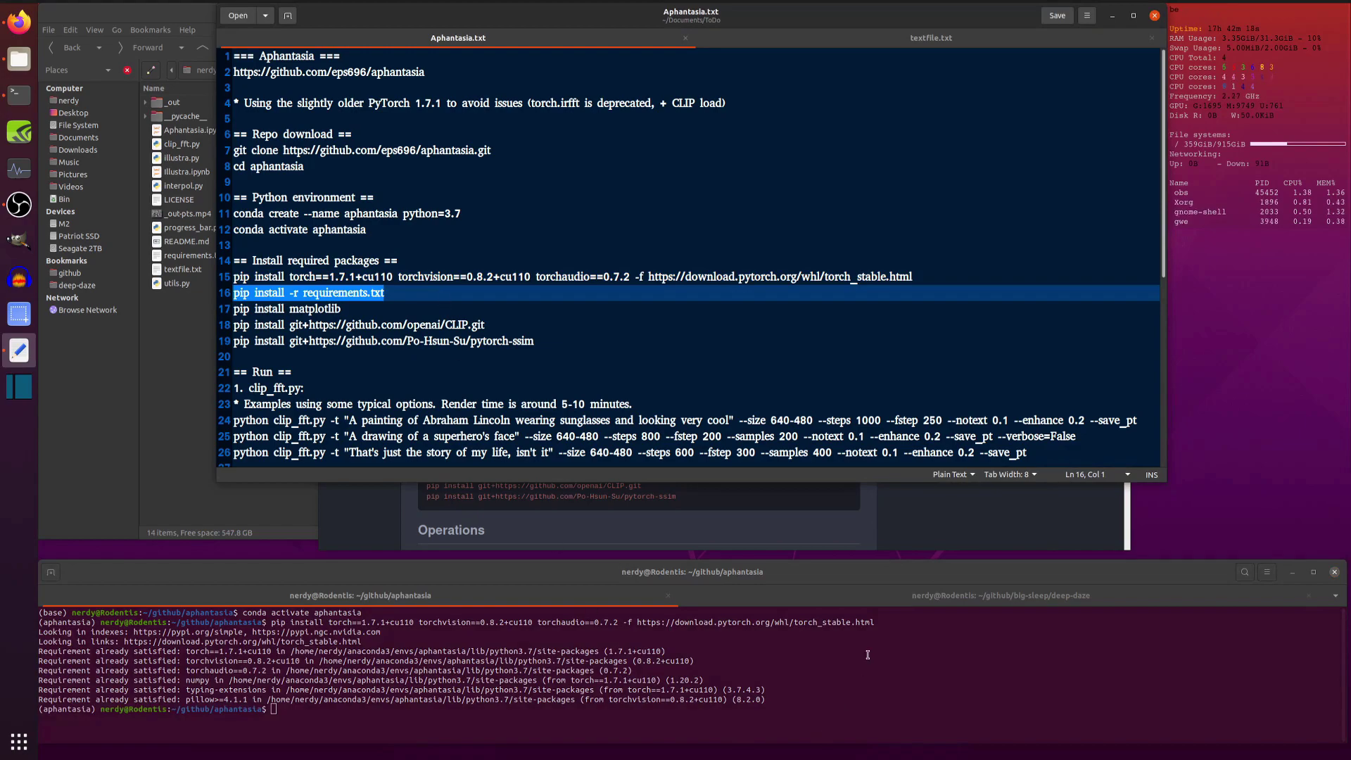
{"action": "right_click", "coordinate": [872, 565]}
{"action": "left_click", "coordinate": [908, 578]}
{"action": "key", "text": "Return"}
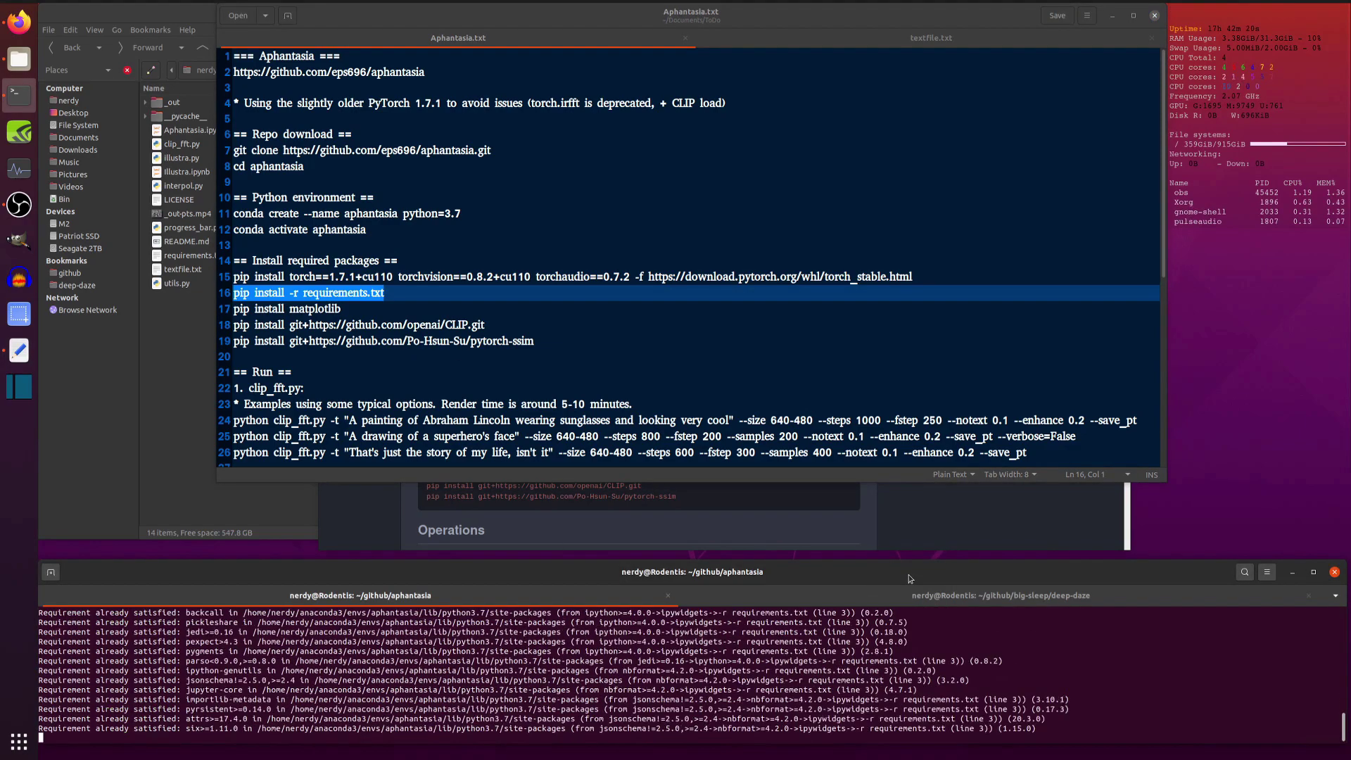
Install matplotlib with pip.
{"action": "left_click", "coordinate": [421, 307]}
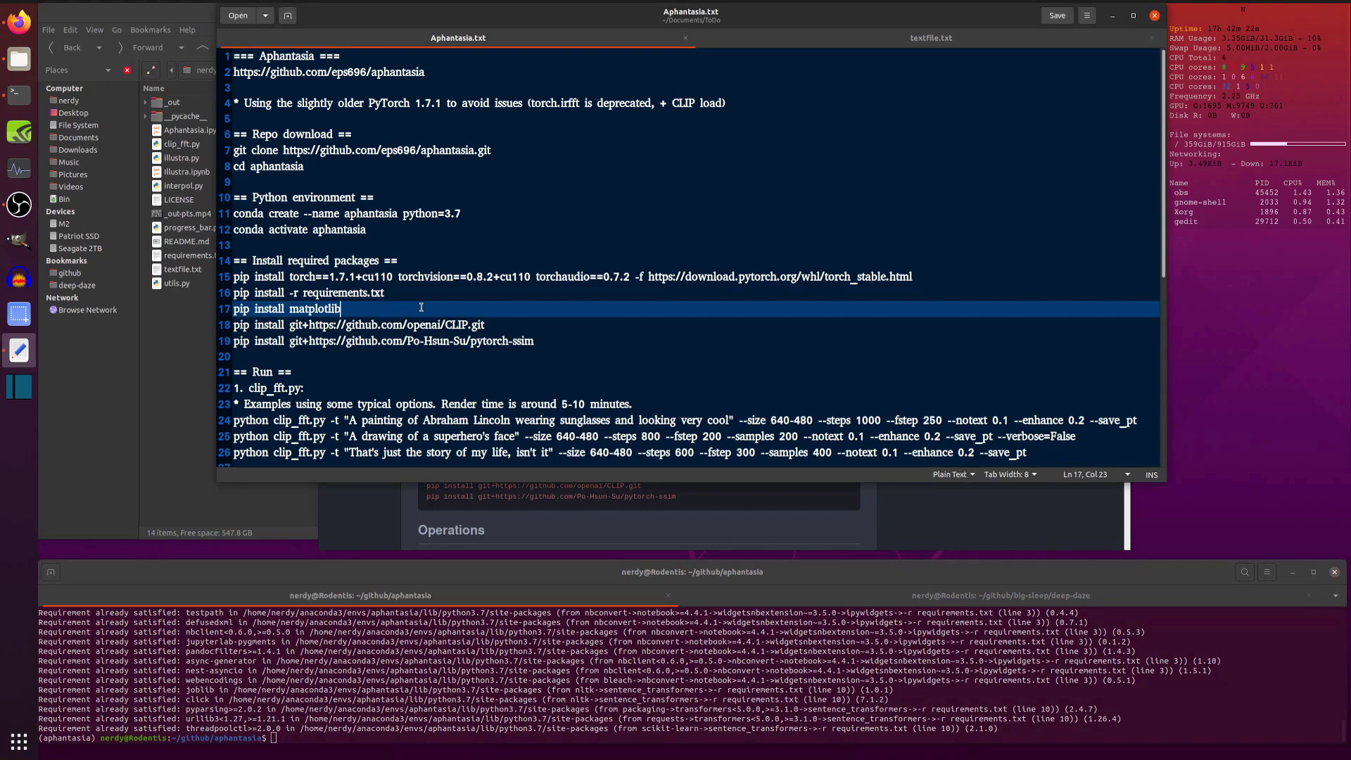
{"action": "key", "text": "shift+Home"}
{"action": "key", "text": "ctrl+c"}
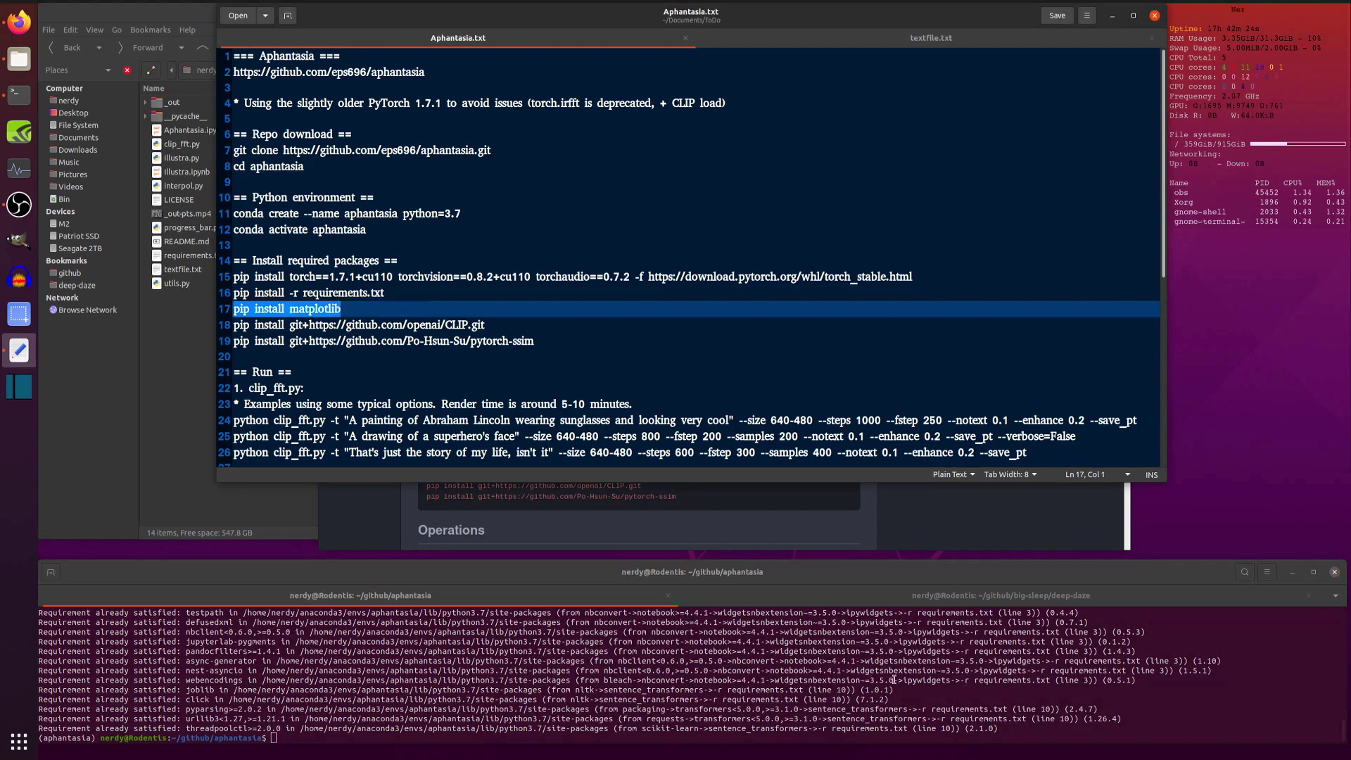
{"action": "right_click", "coordinate": [885, 605]}
{"action": "left_click", "coordinate": [926, 618]}
{"action": "key", "text": "Return"}
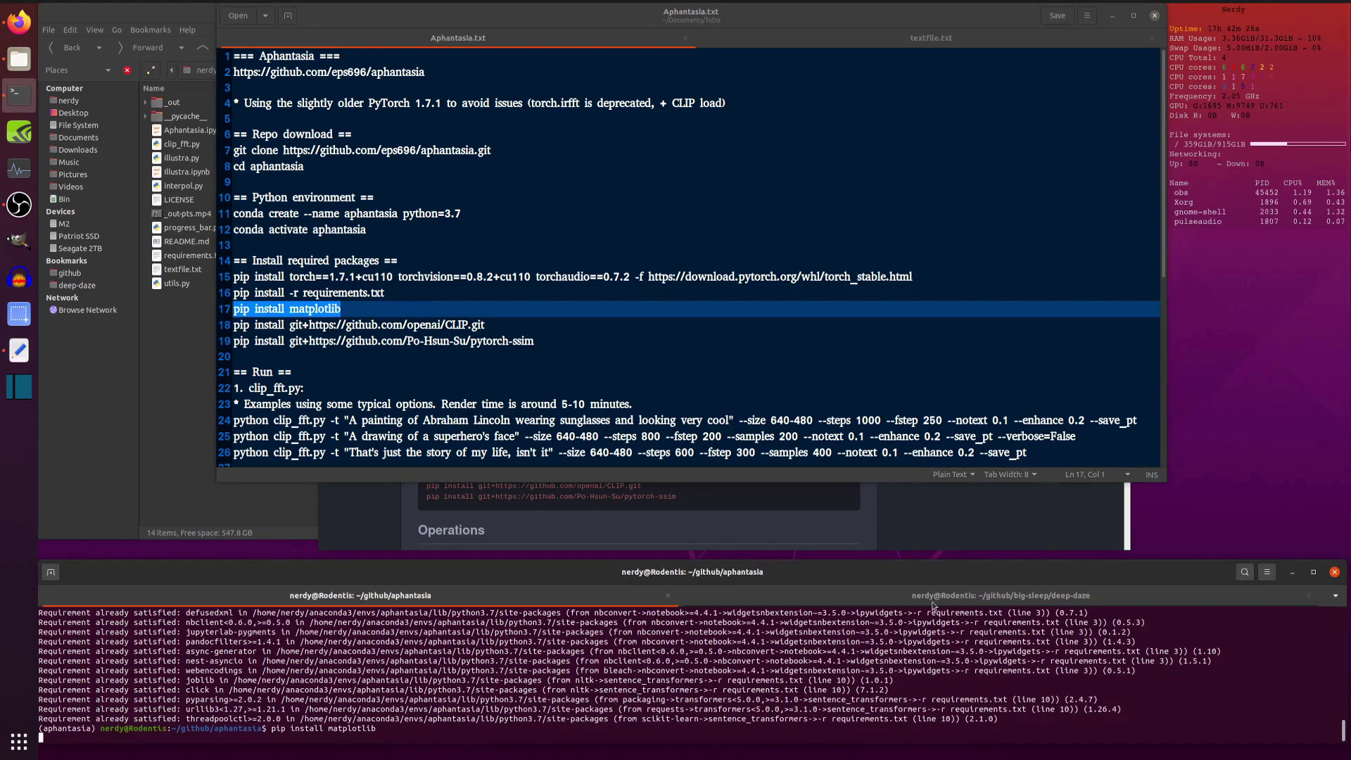
Install CLIP from its git repository with pip.
{"action": "left_click", "coordinate": [429, 324]}
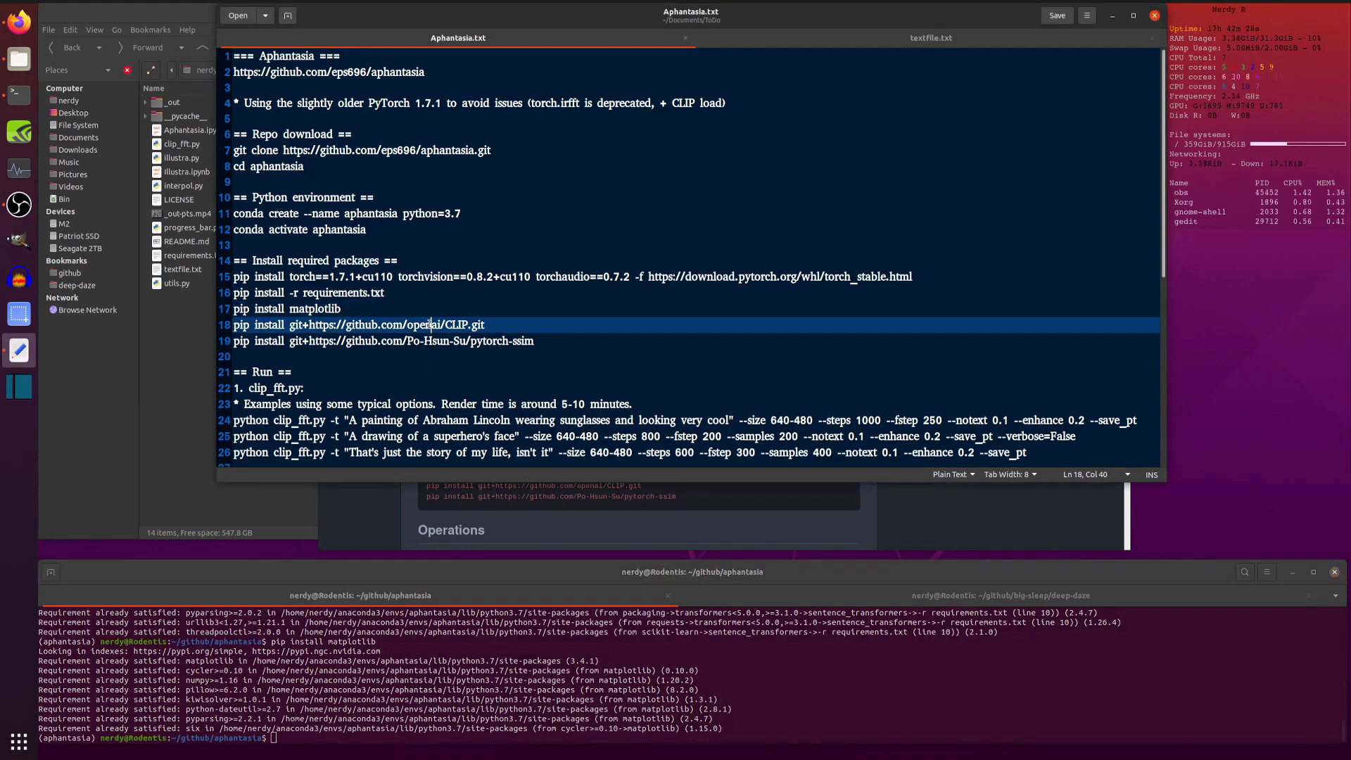
{"action": "key", "text": "Home"}
{"action": "key", "text": "shift+End"}
{"action": "key", "text": "ctrl+c"}
{"action": "right_click", "coordinate": [695, 654]}
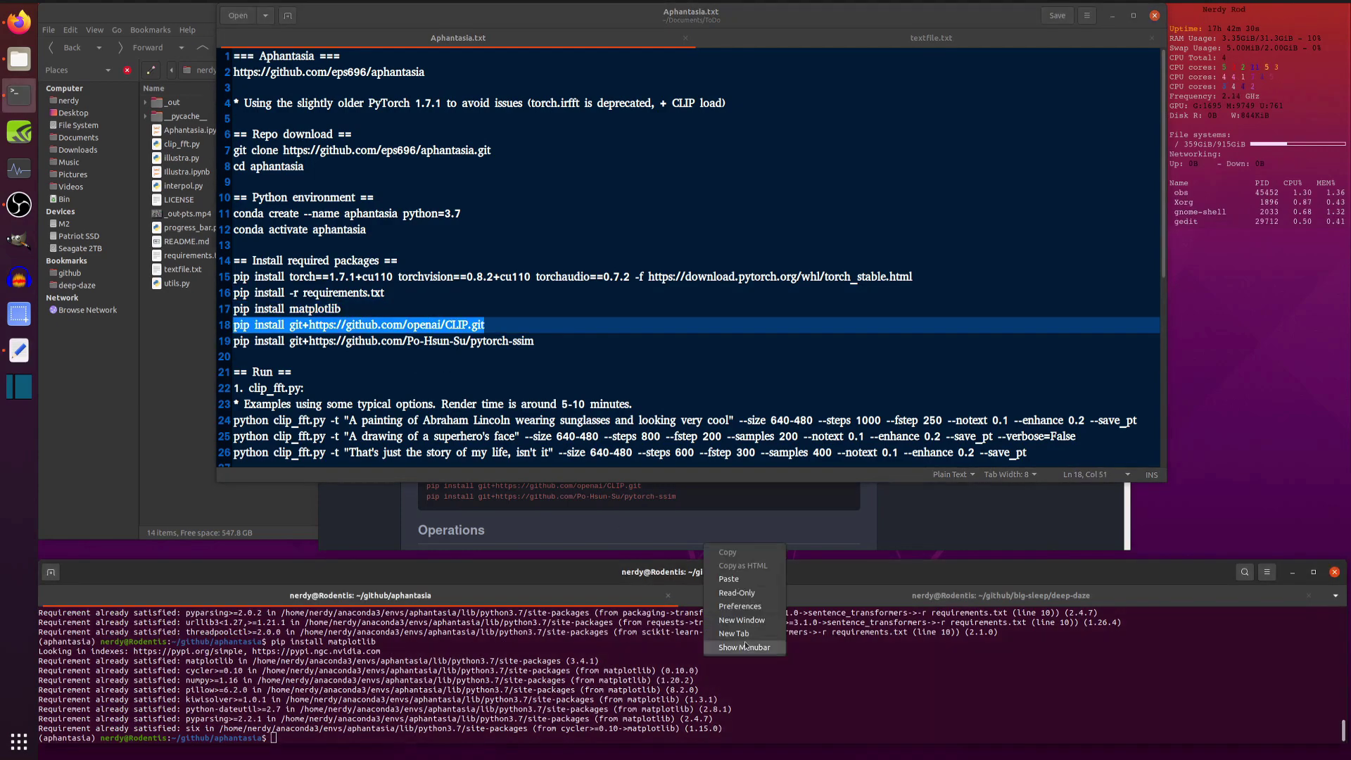
{"action": "left_click", "coordinate": [739, 577]}
{"action": "key", "text": "Return"}
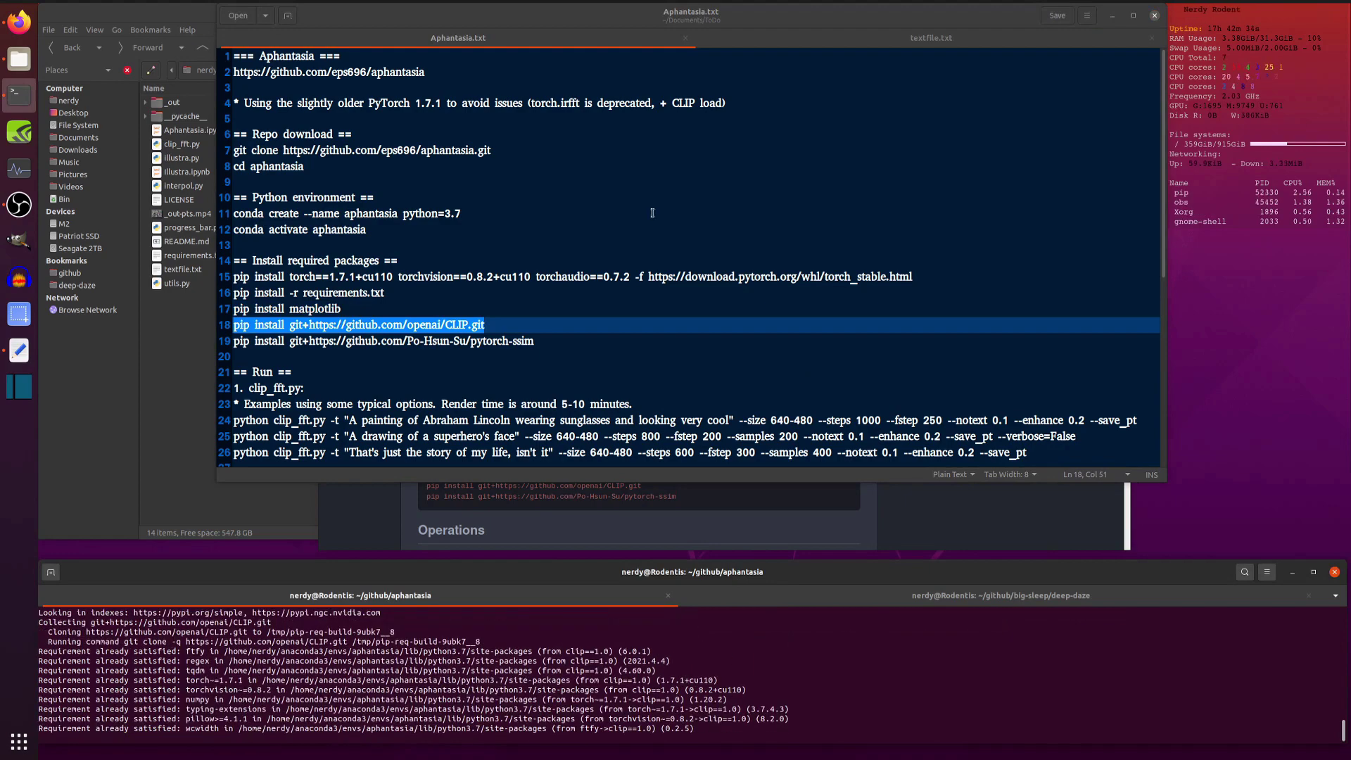
Copy the pytorch-ssim pip install line from the notes and run it in the terminal.
{"action": "left_click", "coordinate": [584, 303]}
{"action": "key", "text": "Down"}
{"action": "key", "text": "Down"}
{"action": "key", "text": "Home"}
{"action": "key", "text": "shift+End"}
{"action": "key", "text": "Home"}
{"action": "key", "text": "shift+End"}
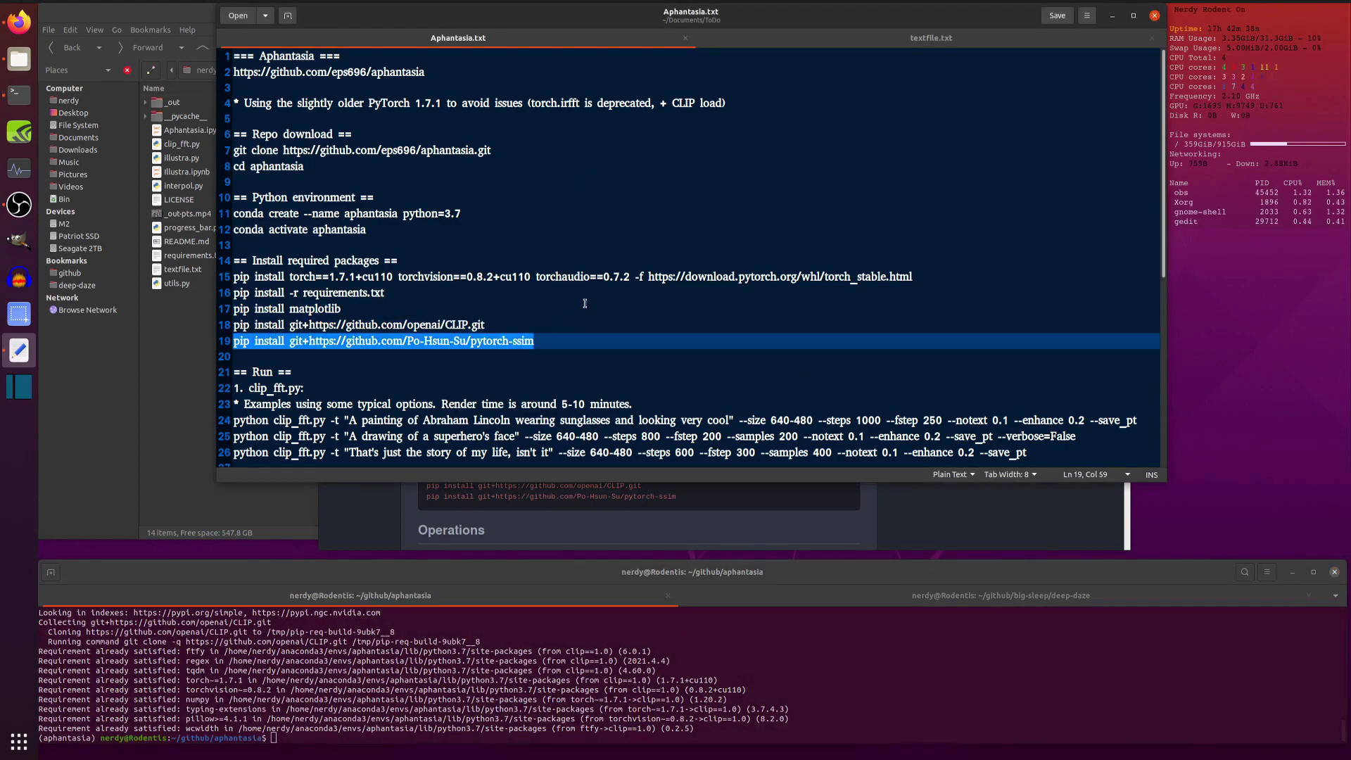
{"action": "key", "text": "ctrl+c"}
{"action": "left_click", "coordinate": [737, 577]}
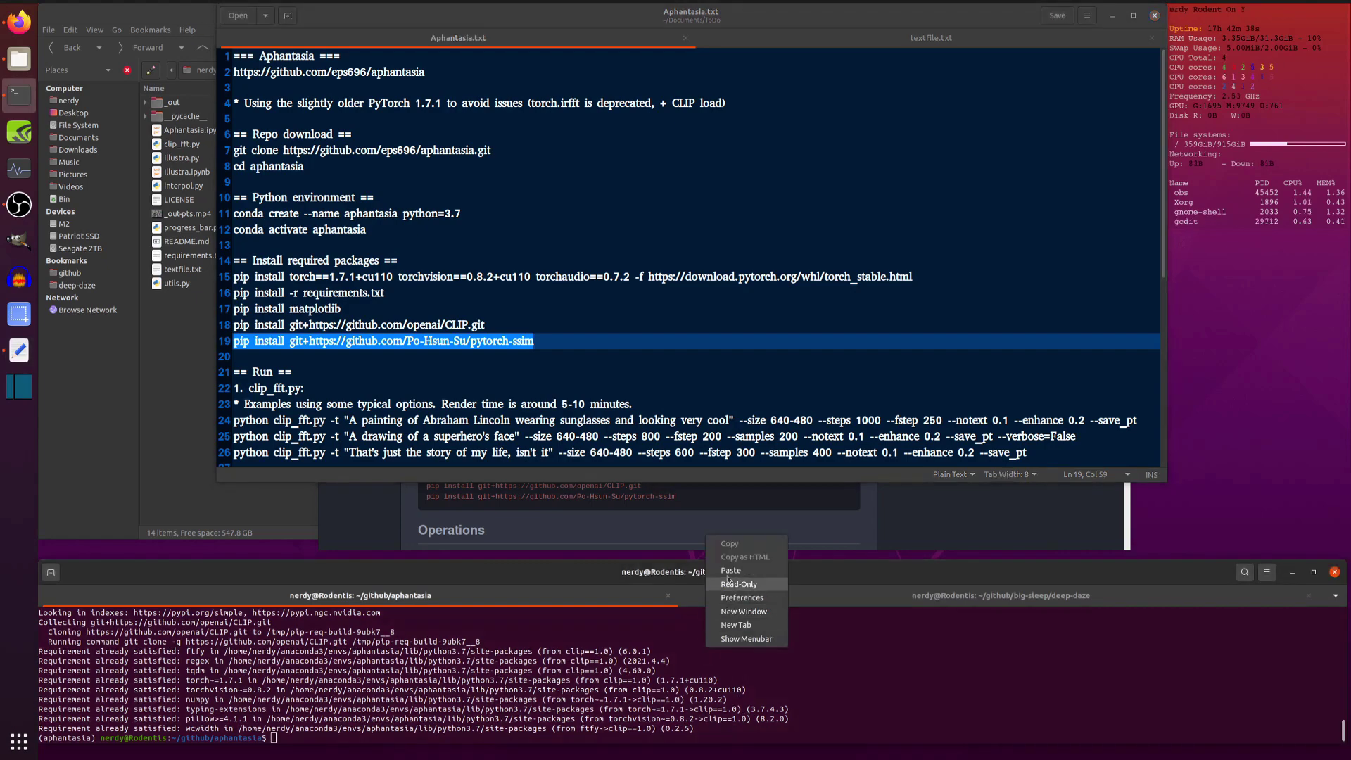
{"action": "key", "text": "ctrl+shift+v"}
{"action": "key", "text": "Return"}
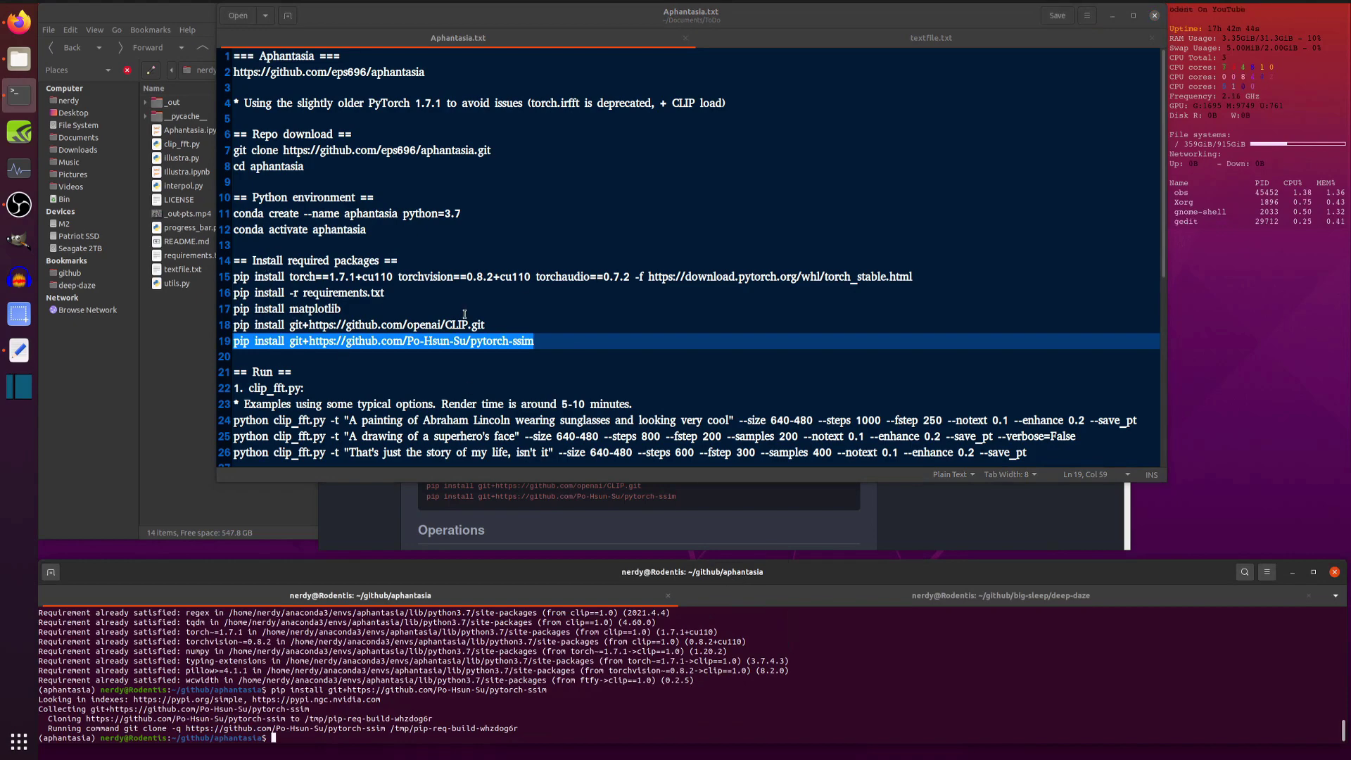
{"action": "scroll", "coordinate": [579, 301], "scroll_direction": "down", "scroll_amount": 3}
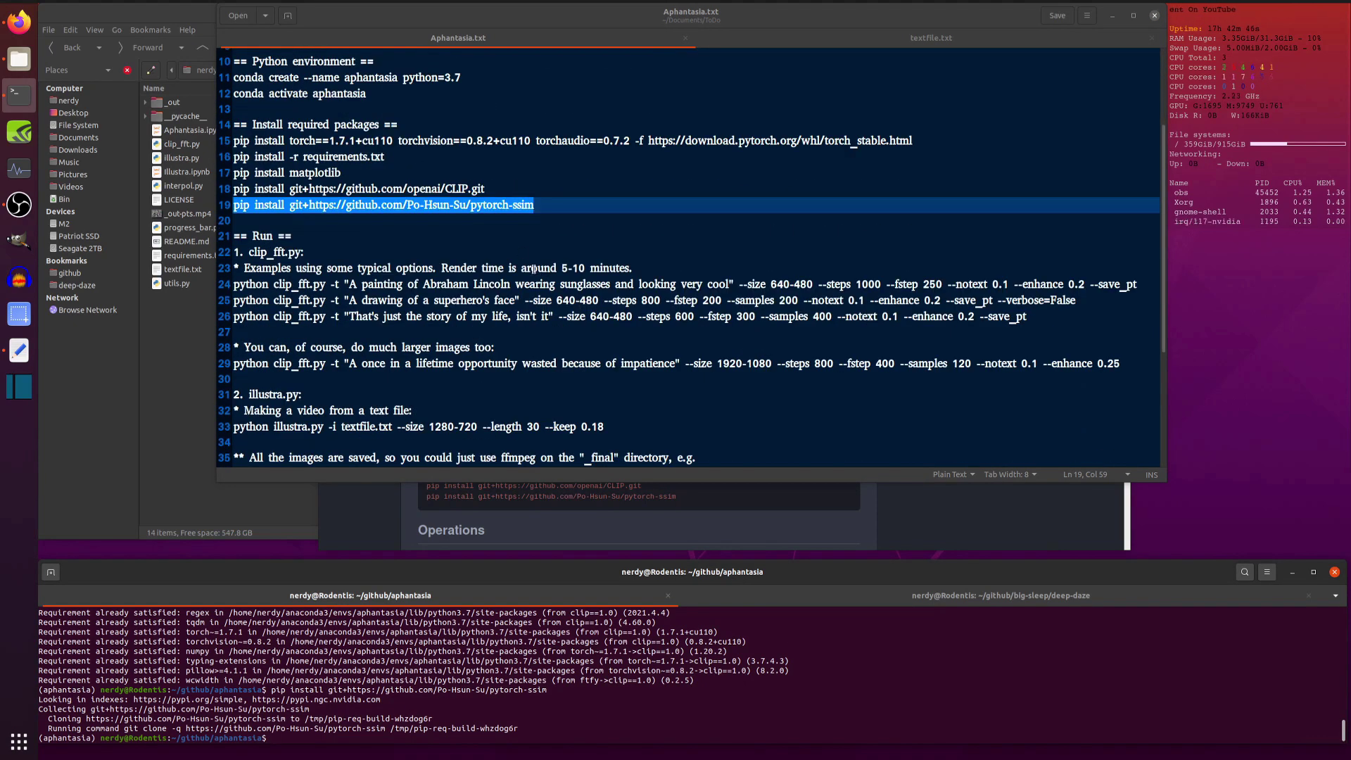
{"action": "scroll", "coordinate": [303, 201], "scroll_direction": "down", "scroll_amount": 1}
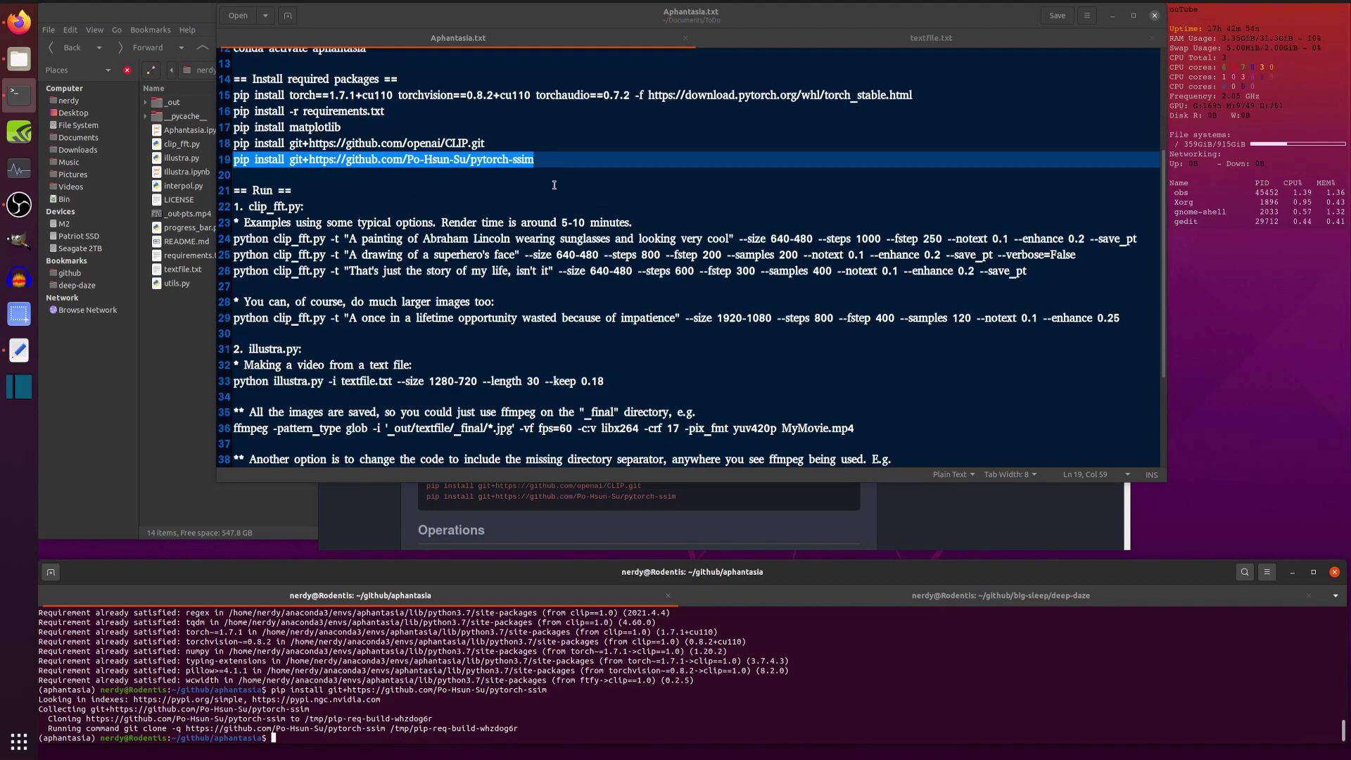
{"action": "scroll", "coordinate": [437, 262], "scroll_direction": "down", "scroll_amount": 1}
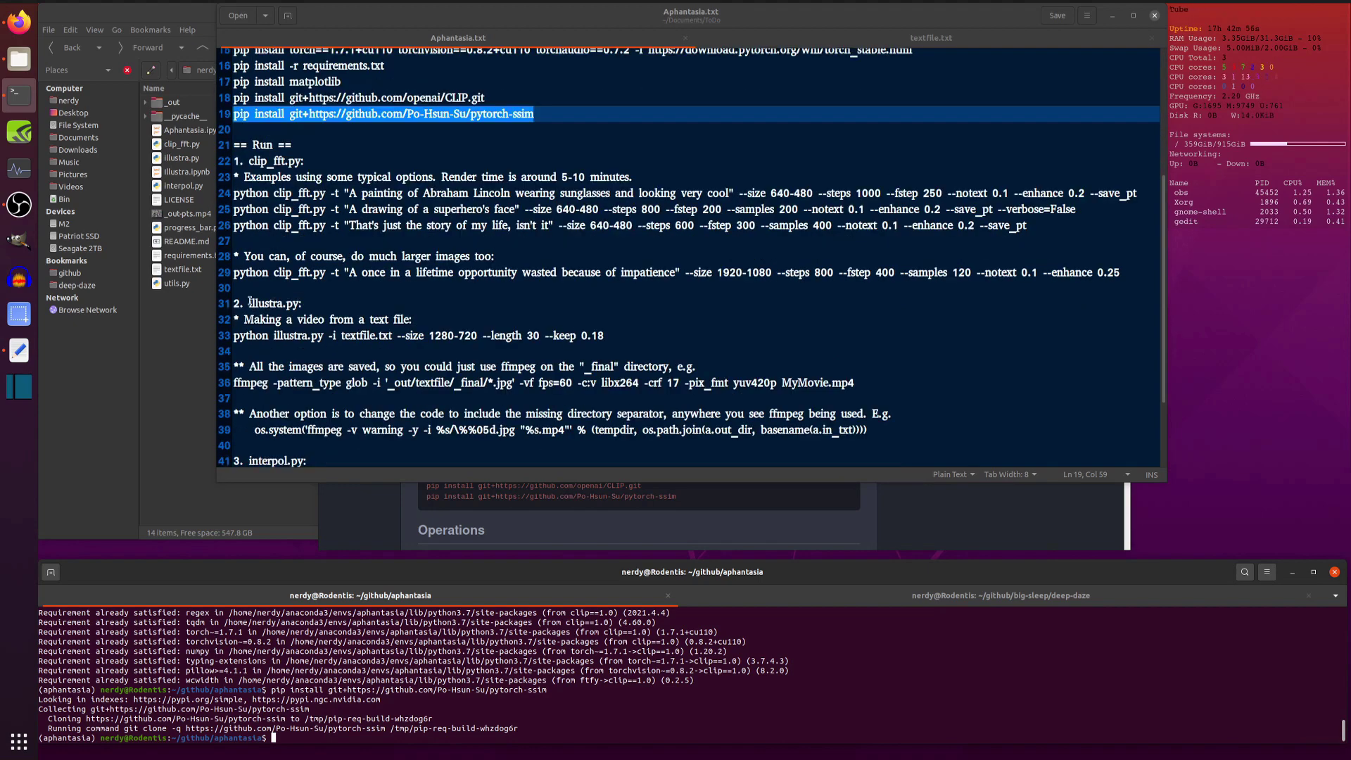
{"action": "scroll", "coordinate": [370, 278], "scroll_direction": "down", "scroll_amount": 2}
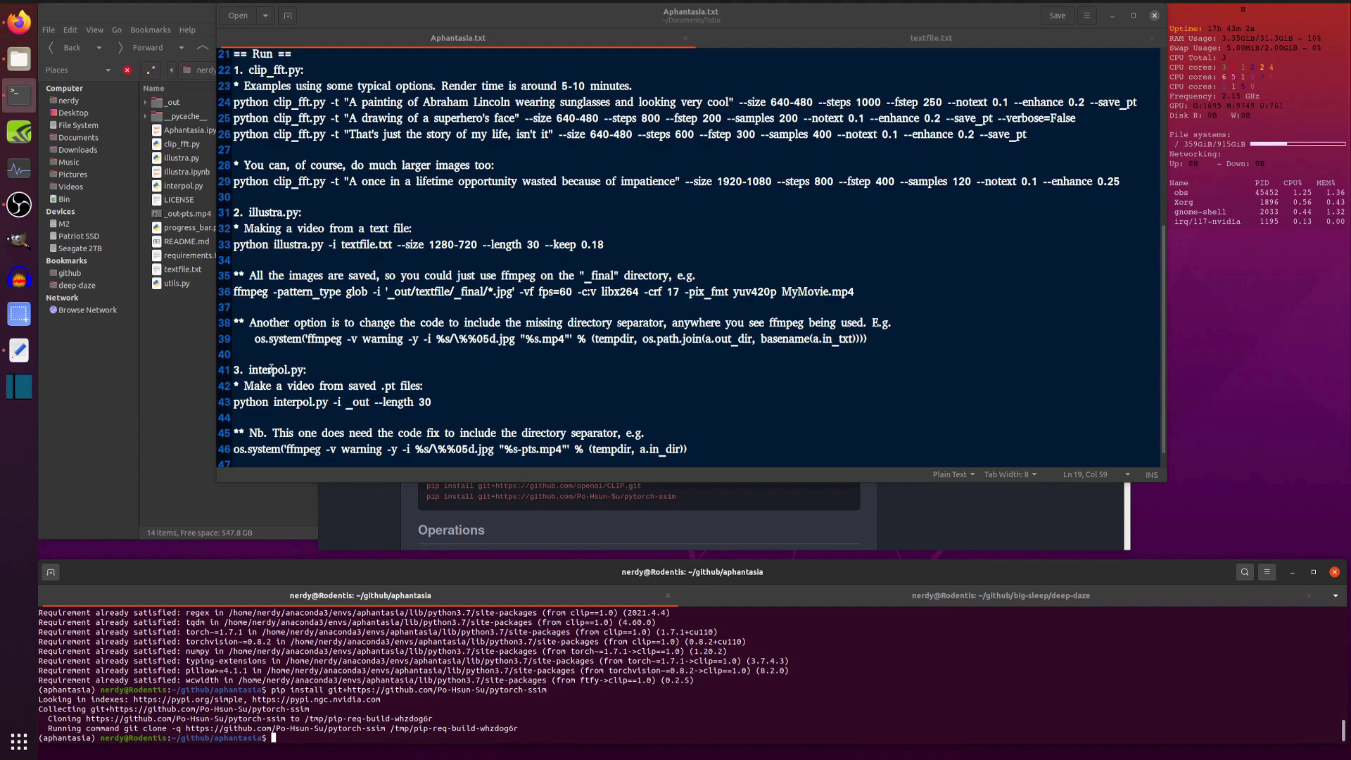
{"action": "scroll", "coordinate": [282, 338], "scroll_direction": "up", "scroll_amount": 5}
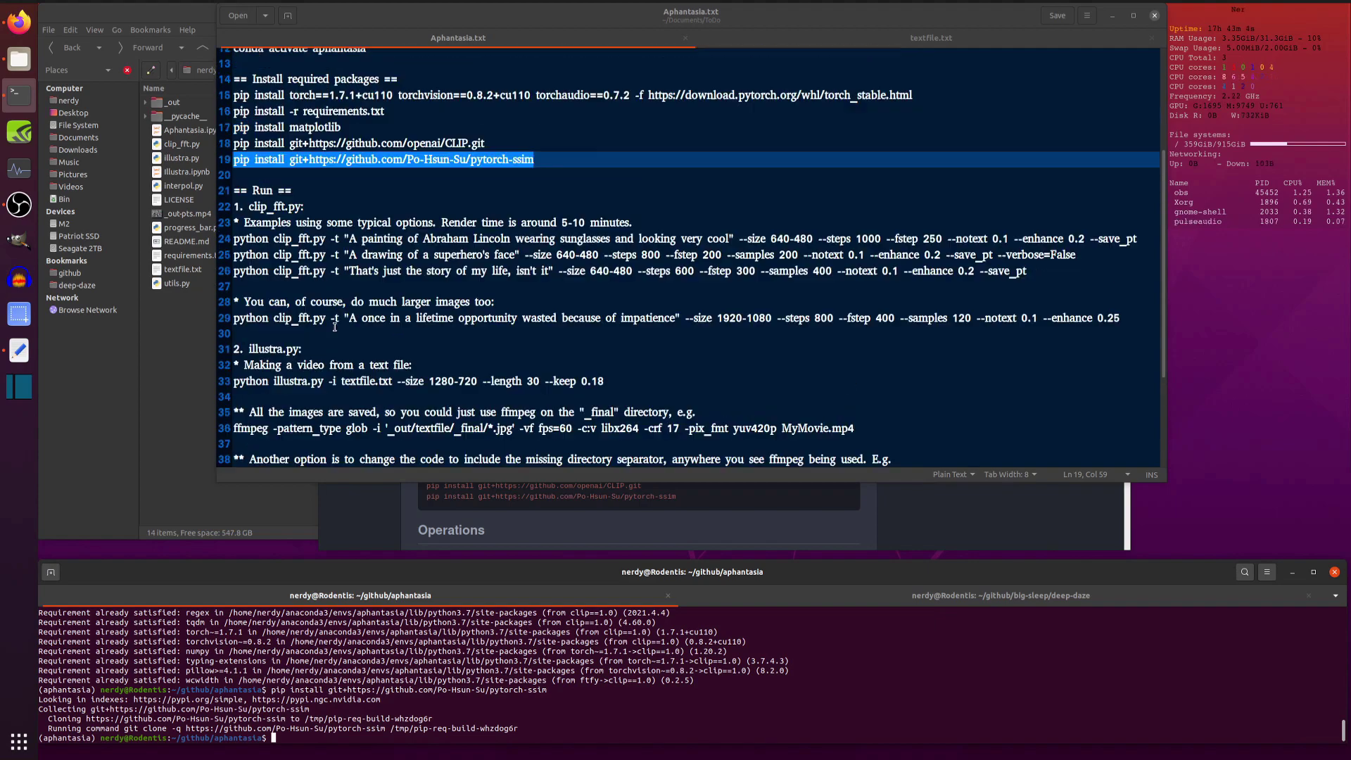
{"action": "scroll", "coordinate": [561, 336], "scroll_direction": "down", "scroll_amount": 1}
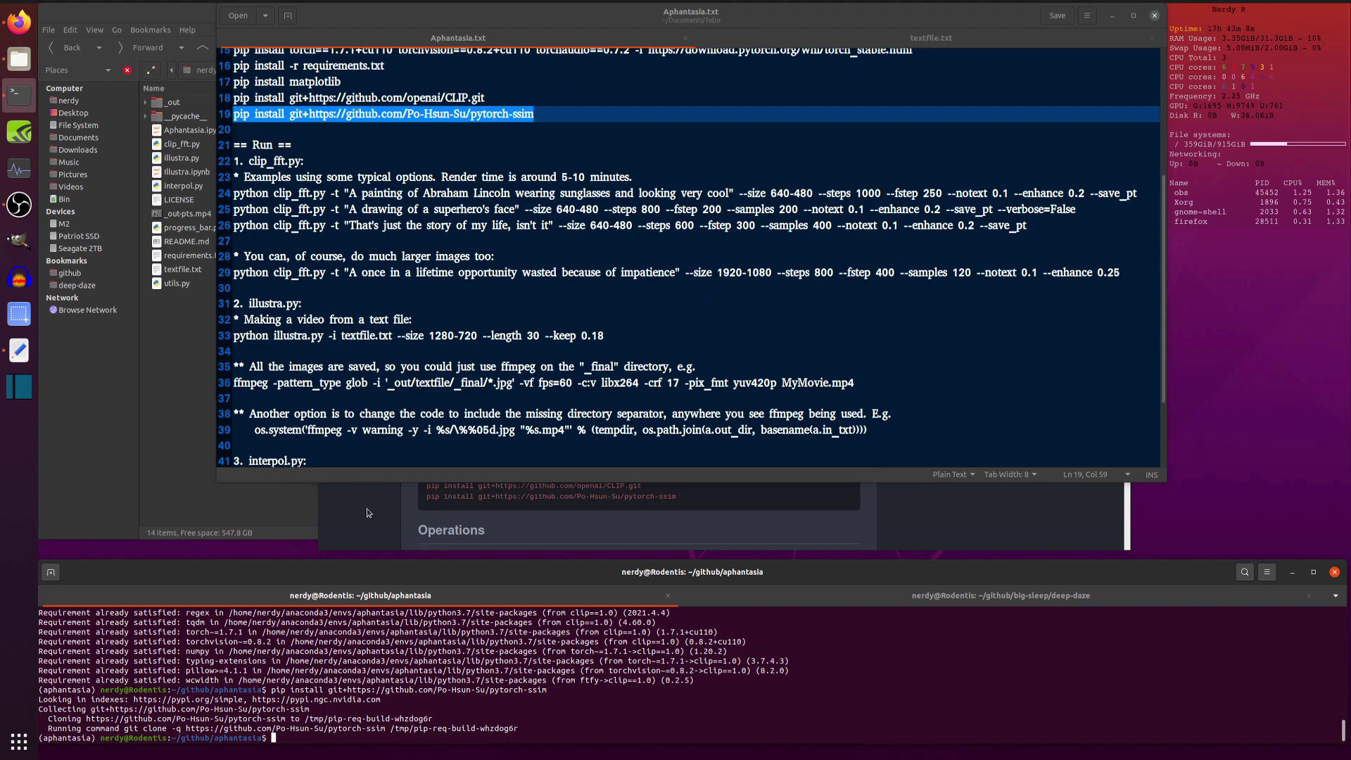
Open illustra.py from the project folder in the text editor.
{"action": "left_click", "coordinate": [181, 380]}
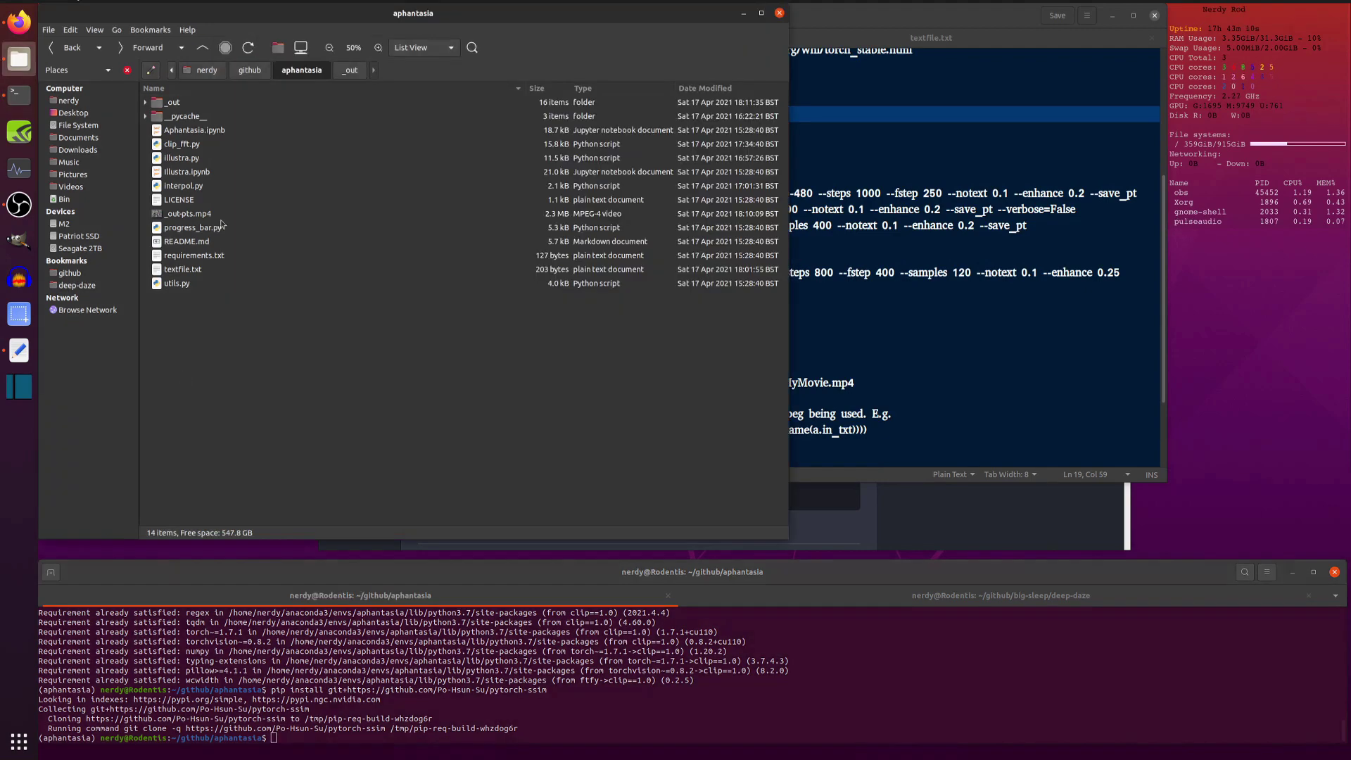
{"action": "left_click", "coordinate": [193, 161]}
{"action": "right_click", "coordinate": [193, 161]}
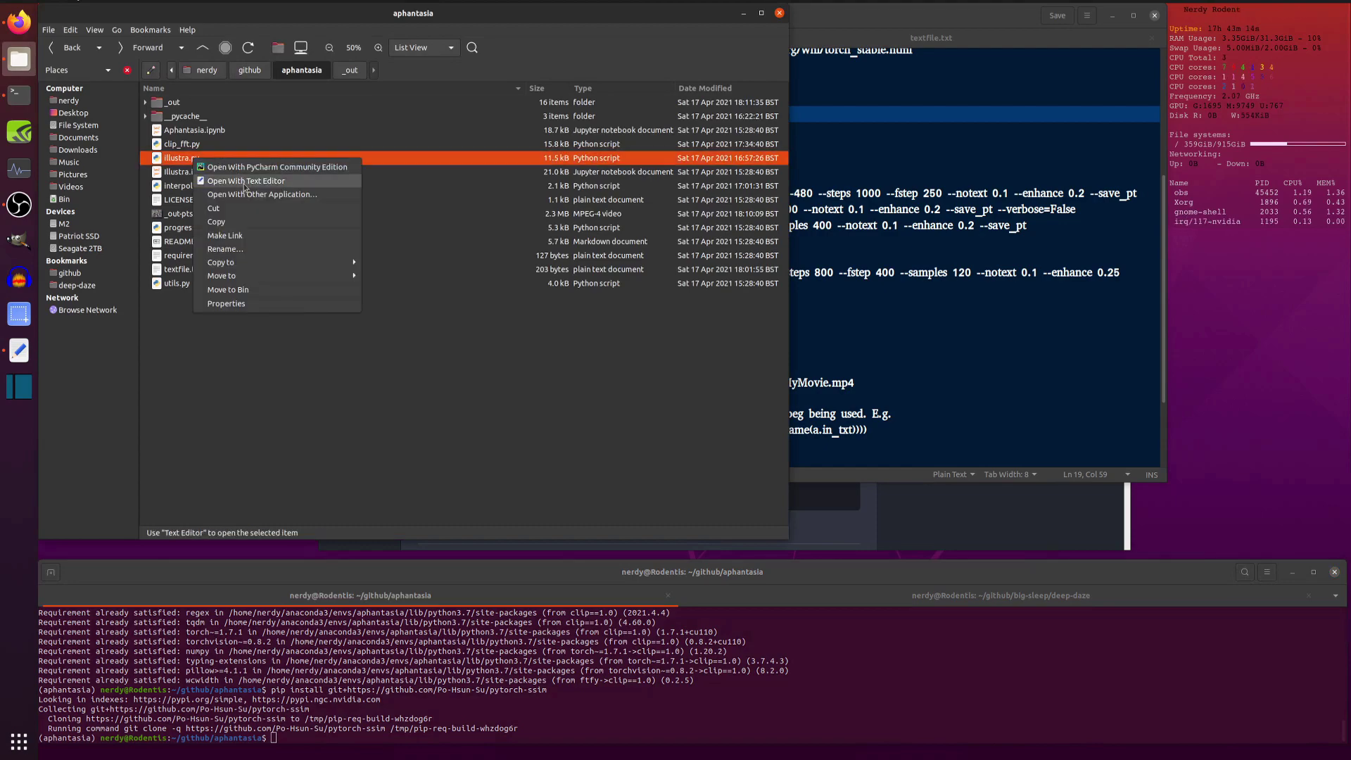
{"action": "left_click", "coordinate": [232, 164]}
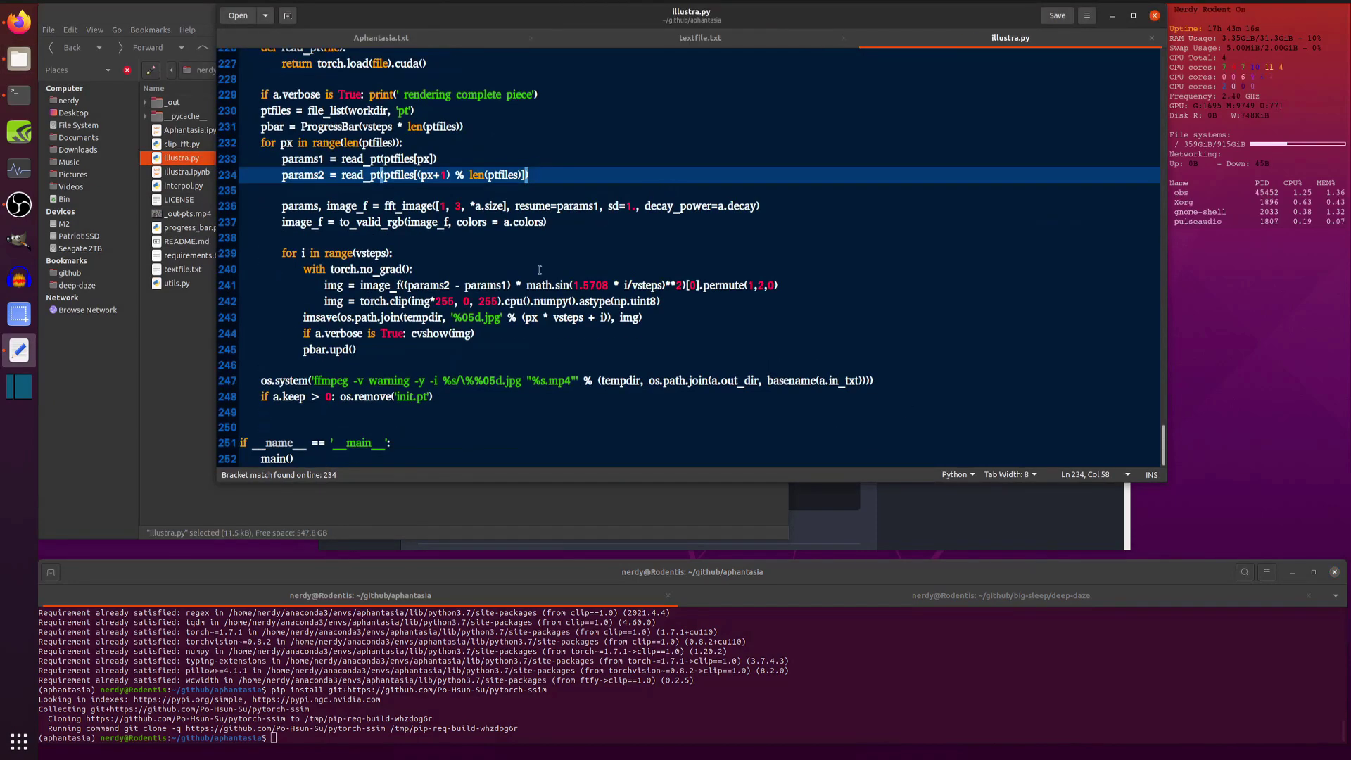
Retype the '/' after %s in the line 247 ffmpeg path and save illustra.py.
{"action": "double_click", "coordinate": [330, 380]}
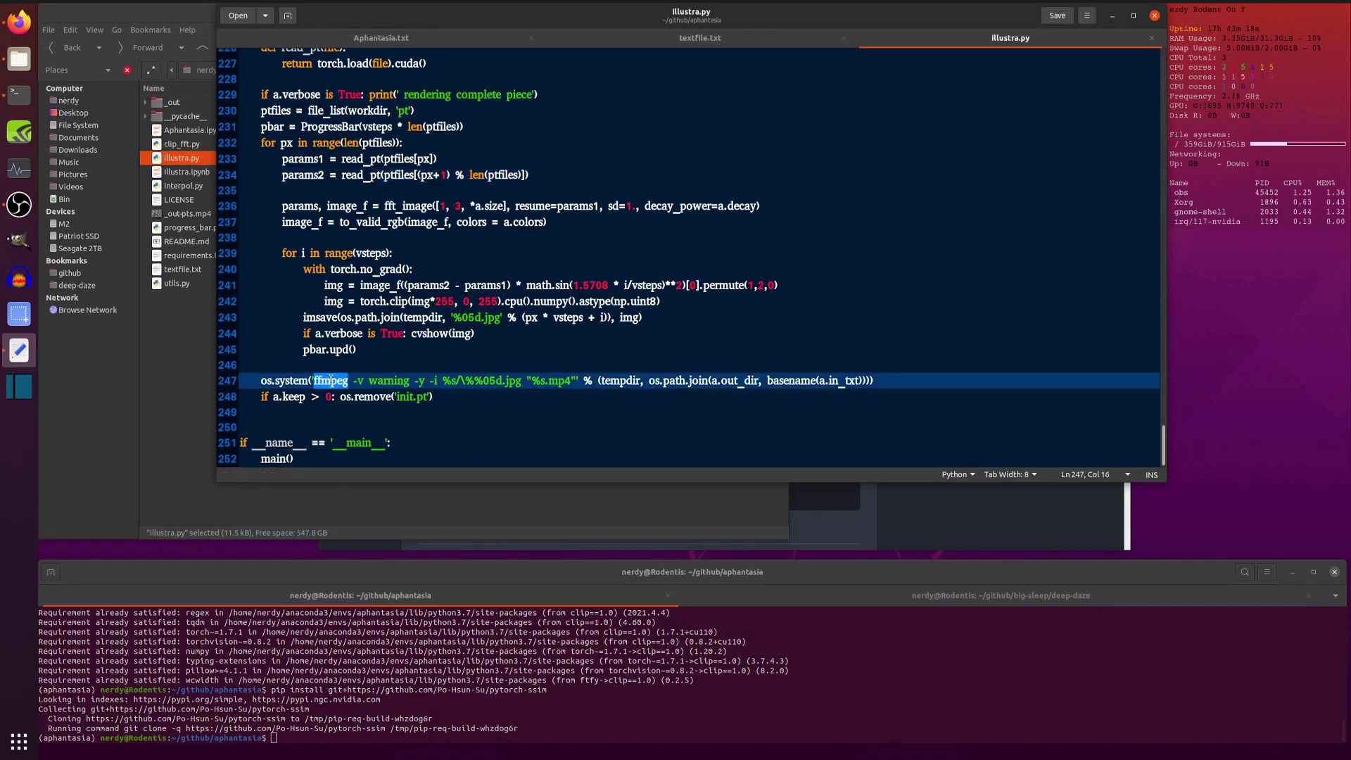
{"action": "left_click", "coordinate": [460, 381]}
{"action": "key", "text": "BackSpace"}
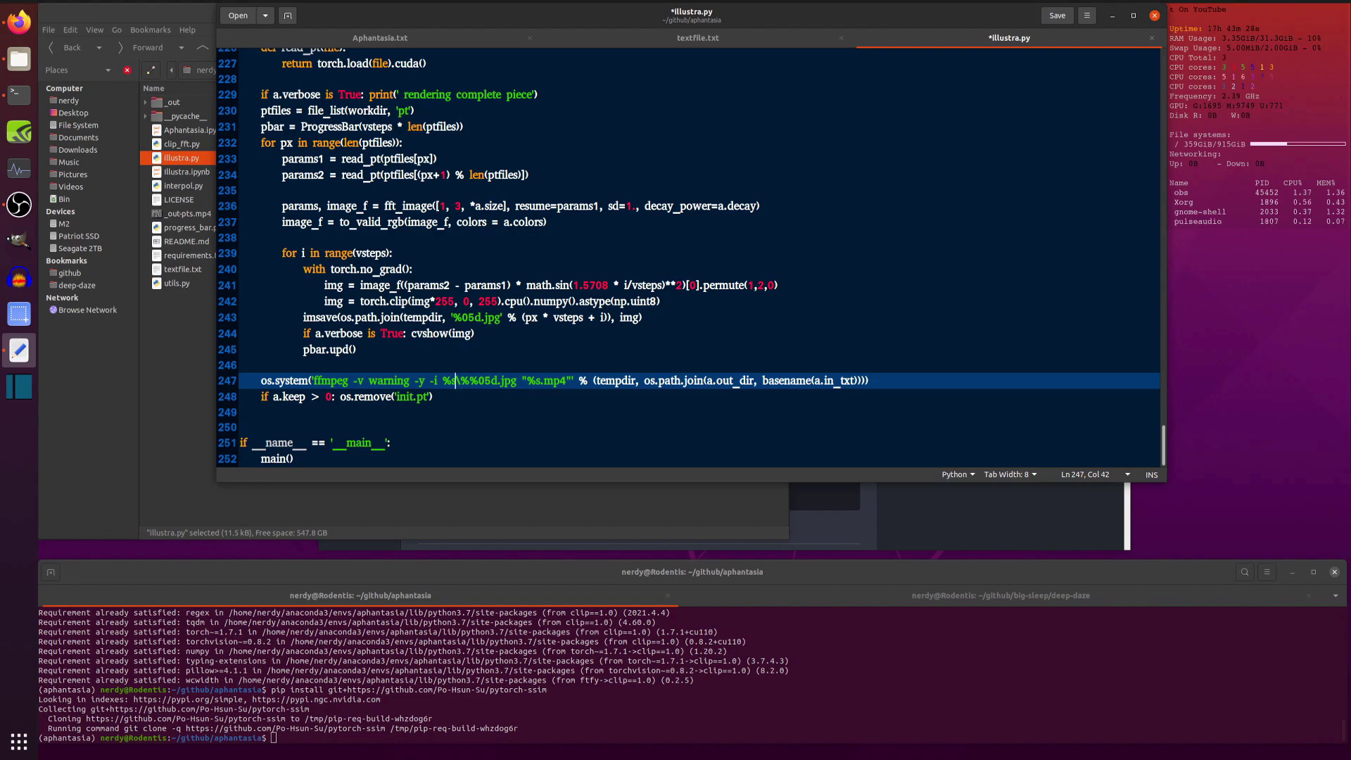
{"action": "type", "text": "/"}
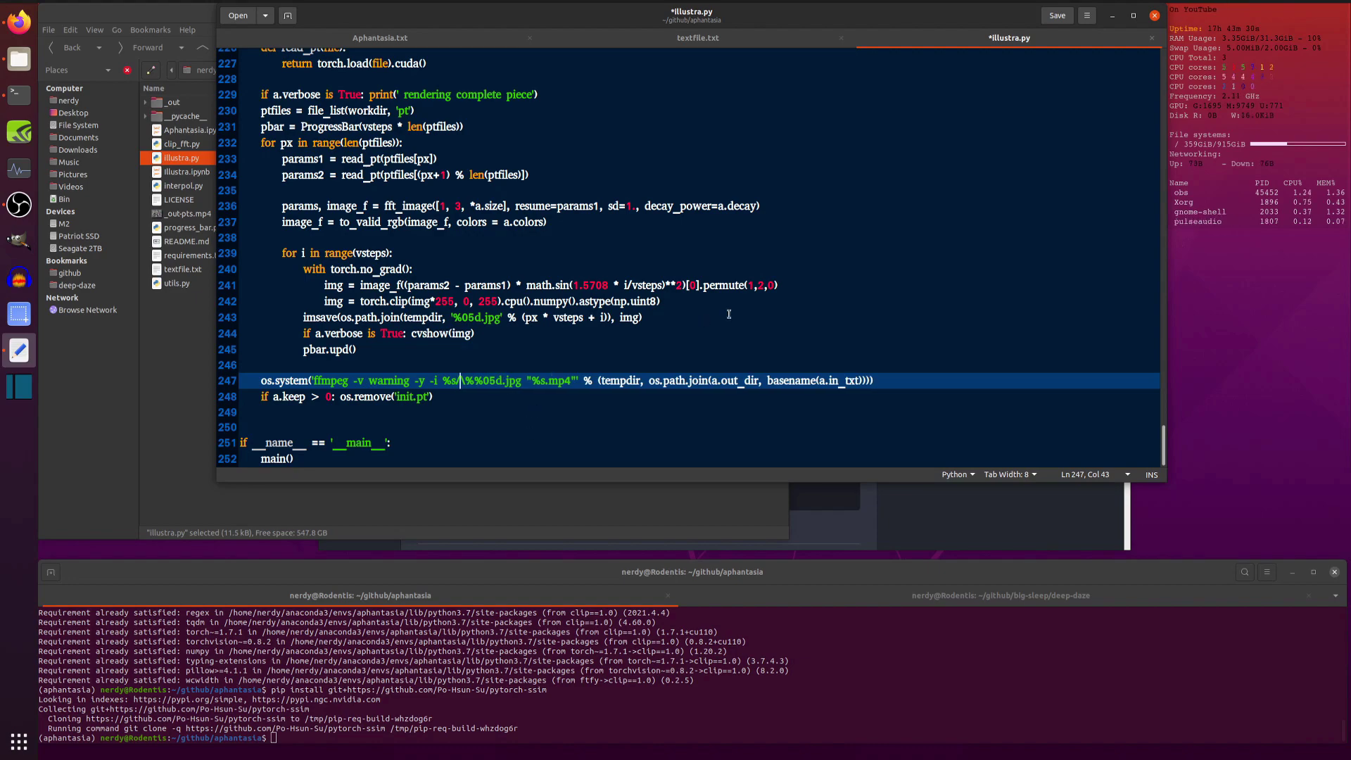
{"action": "key", "text": "ctrl+s"}
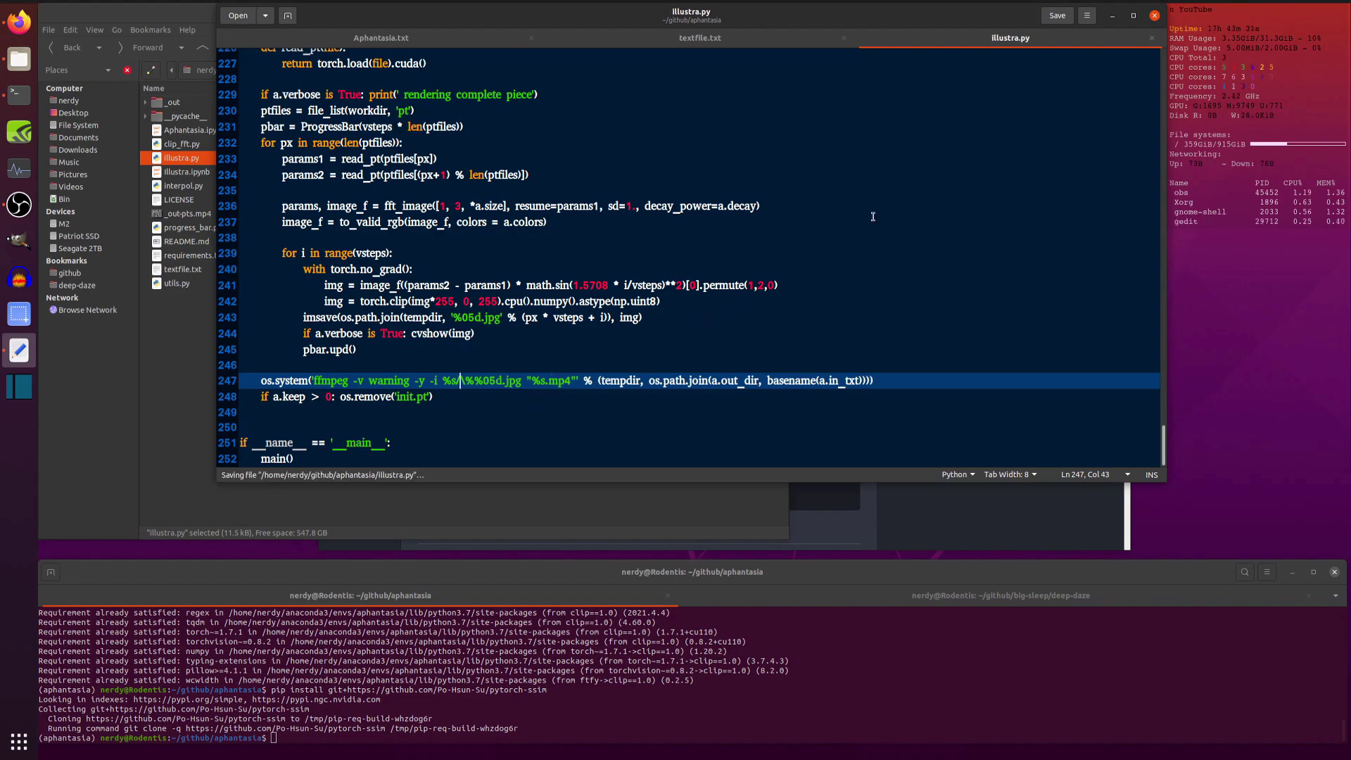
{"action": "left_click", "coordinate": [1151, 38]}
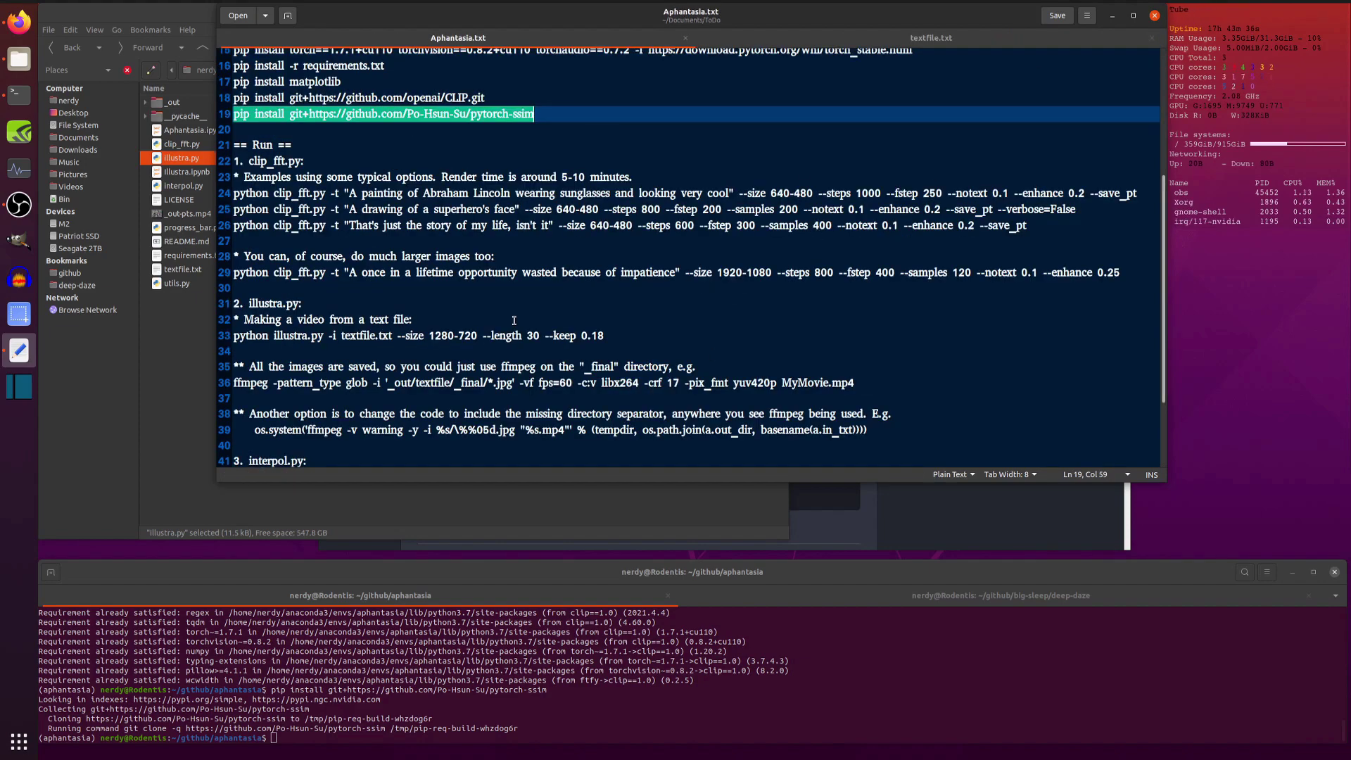
{"action": "left_click", "coordinate": [498, 217]}
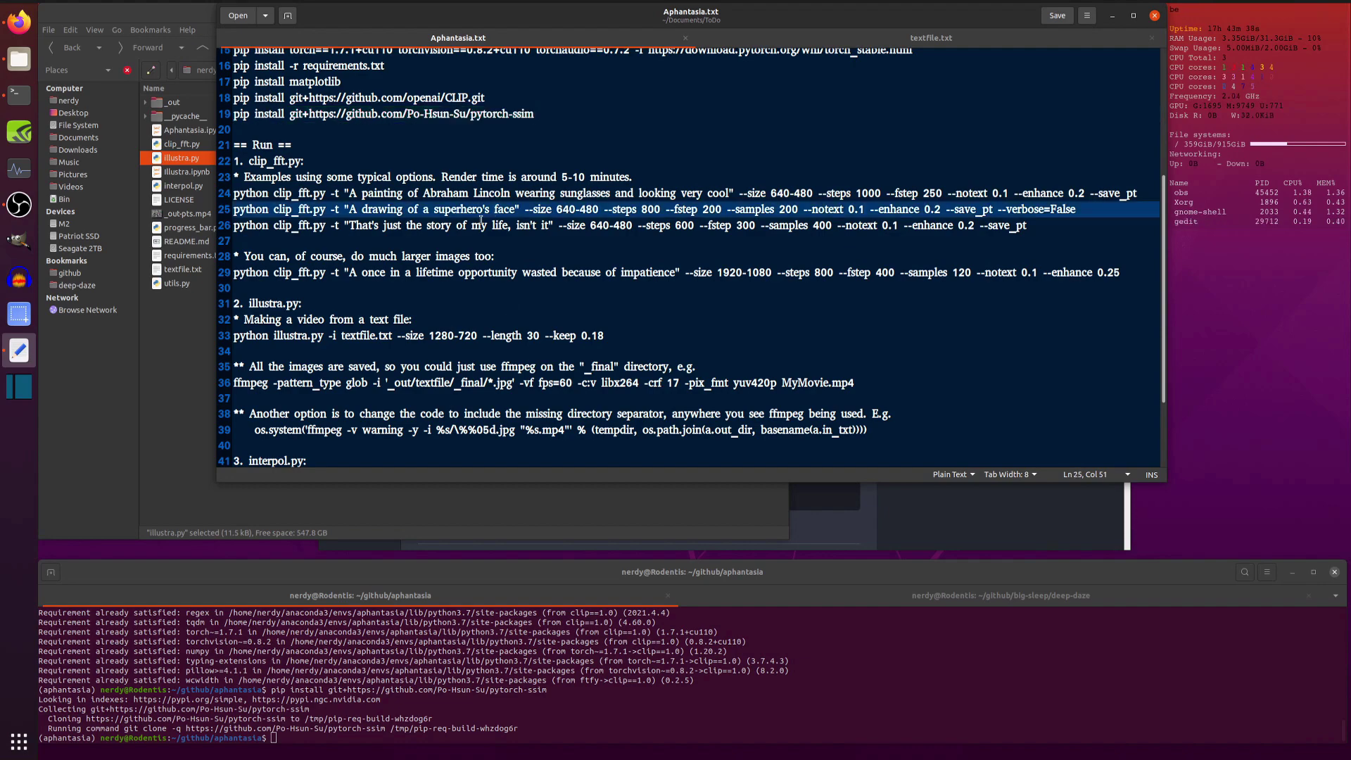
{"action": "scroll", "coordinate": [498, 218], "scroll_direction": "up", "scroll_amount": 1}
{"action": "left_click", "coordinate": [274, 238]}
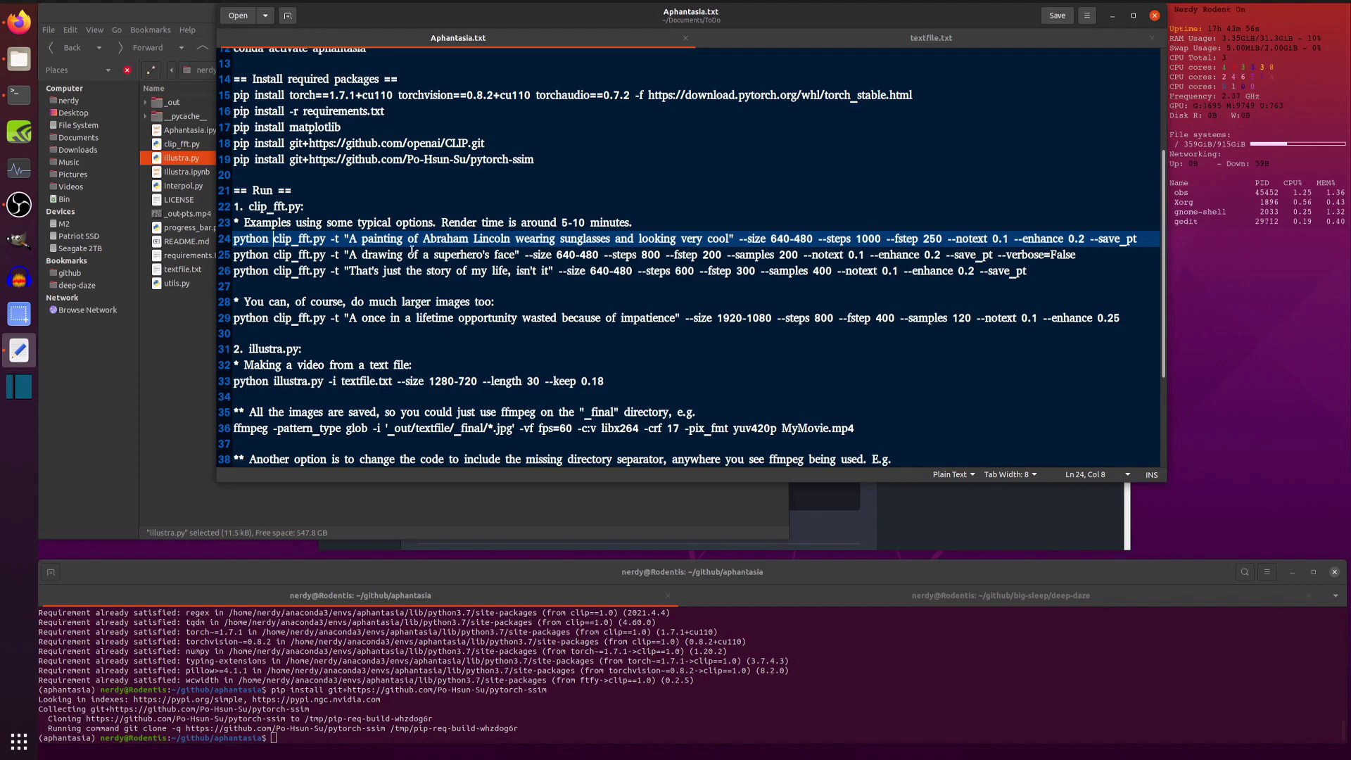
Expand _out and the Abraham Lincoln sunglasses folder, then open 0000.jpg in the image viewer.
{"action": "left_click", "coordinate": [183, 338]}
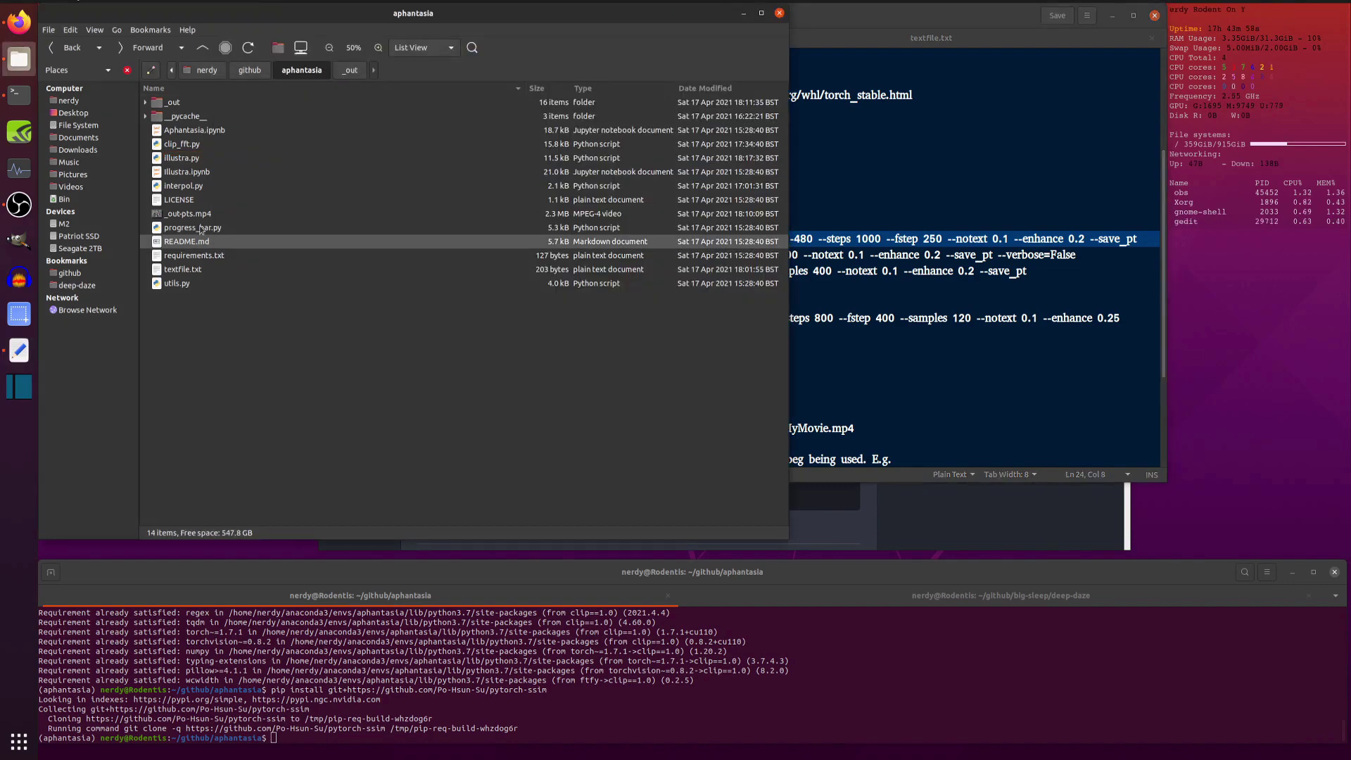
{"action": "left_click", "coordinate": [145, 102]}
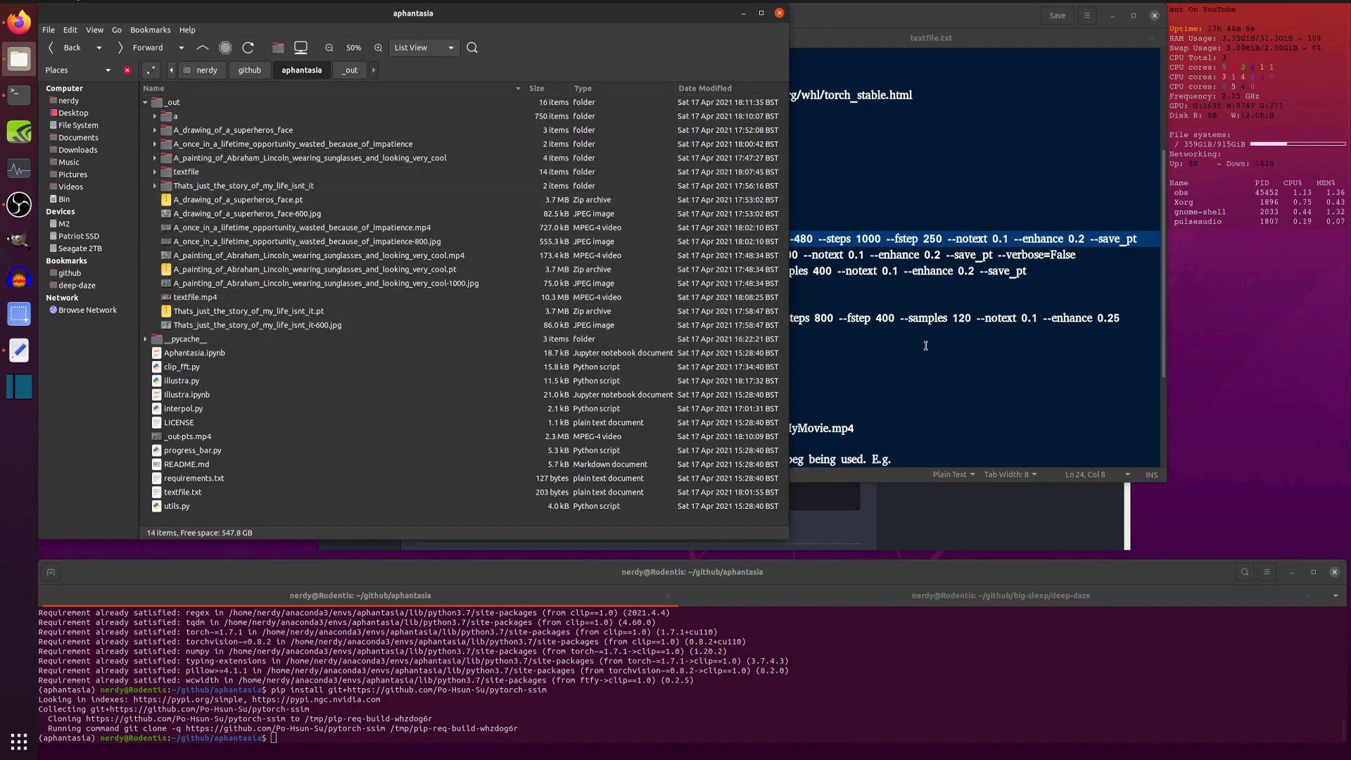
{"action": "left_click", "coordinate": [880, 349]}
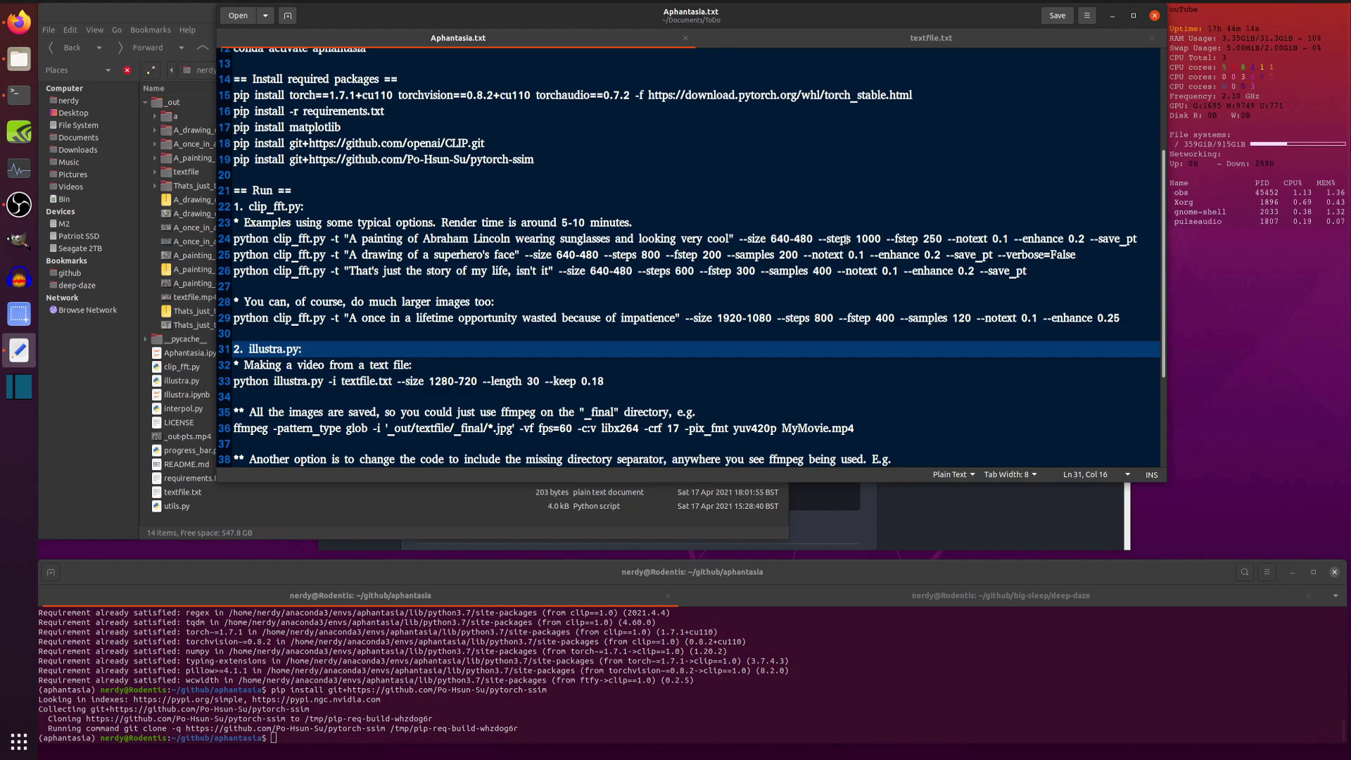
{"action": "left_click", "coordinate": [189, 146]}
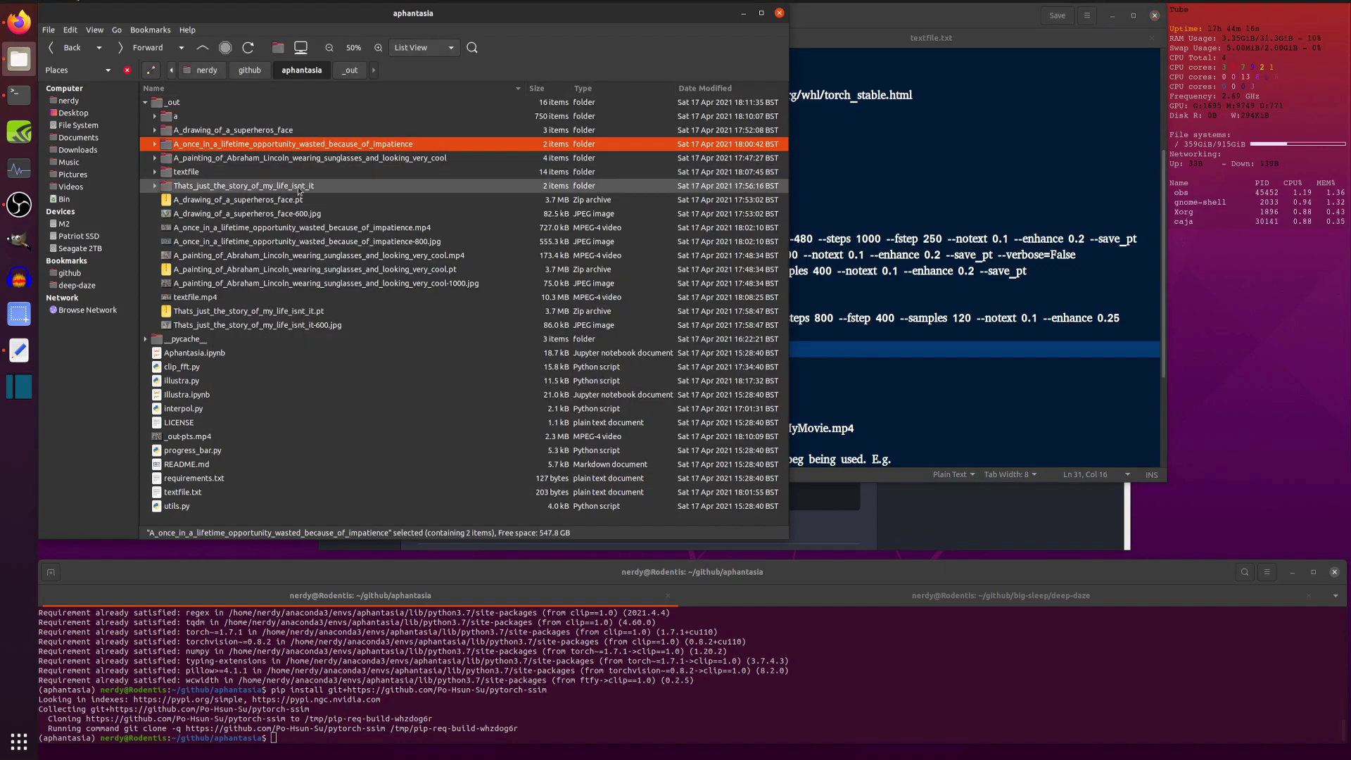
{"action": "left_click", "coordinate": [155, 157]}
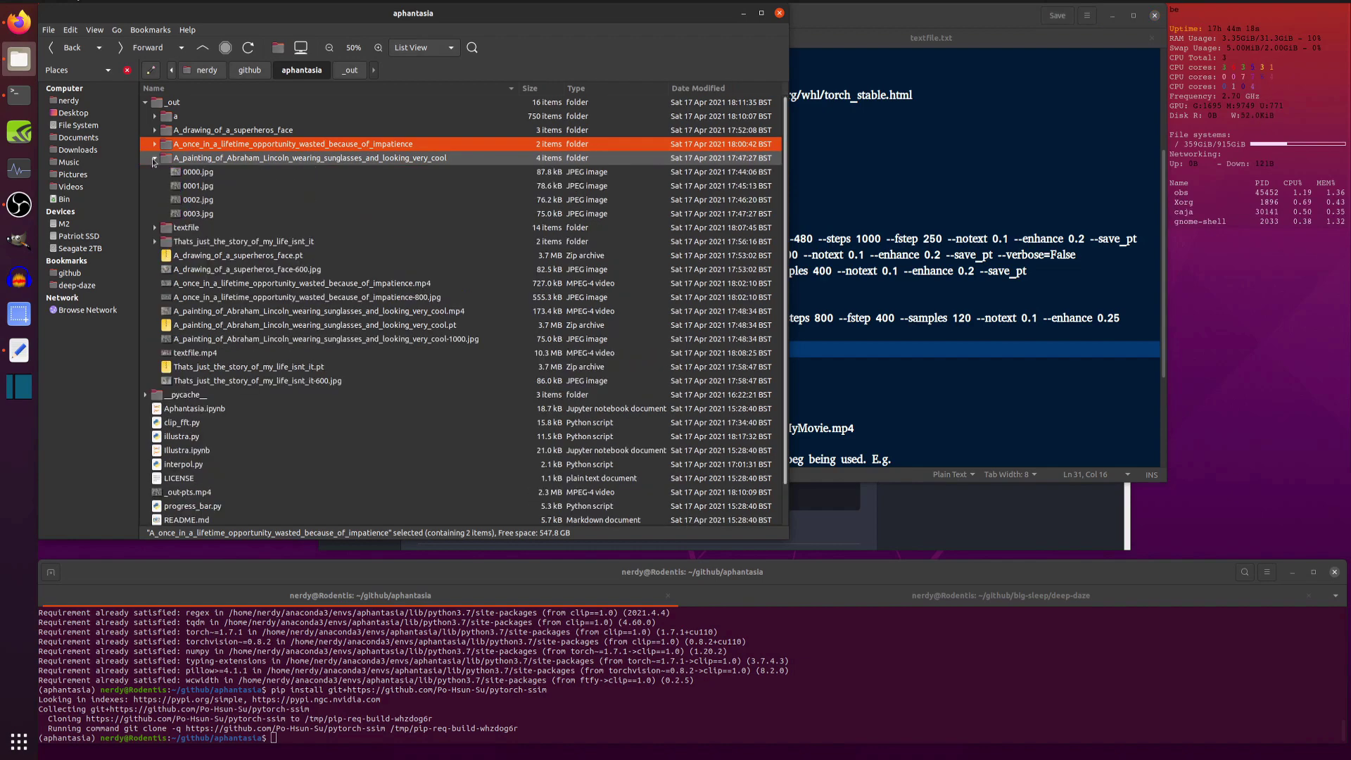
{"action": "double_click", "coordinate": [198, 175]}
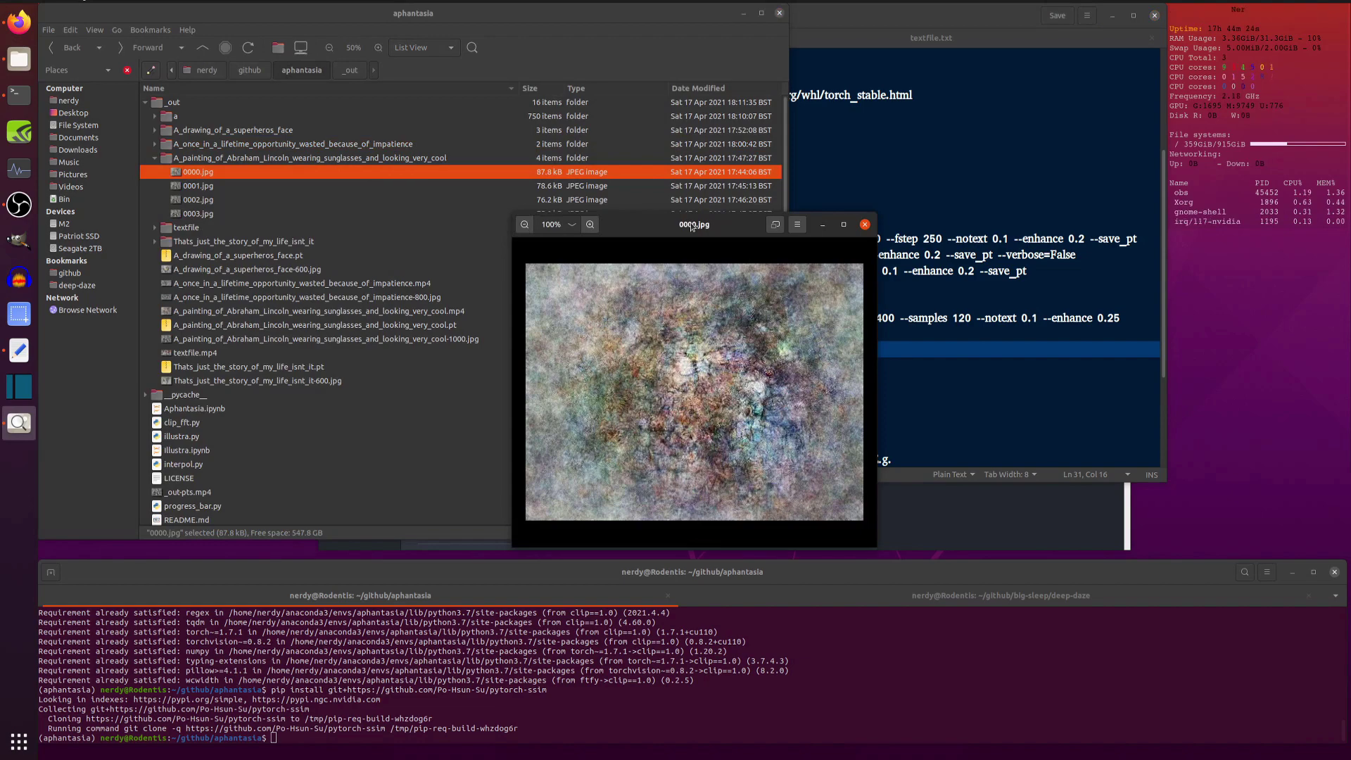
Compare Lincoln frames 0000.jpg to 0003.jpg back and forth, then close the viewer.
{"action": "key", "text": "Right"}
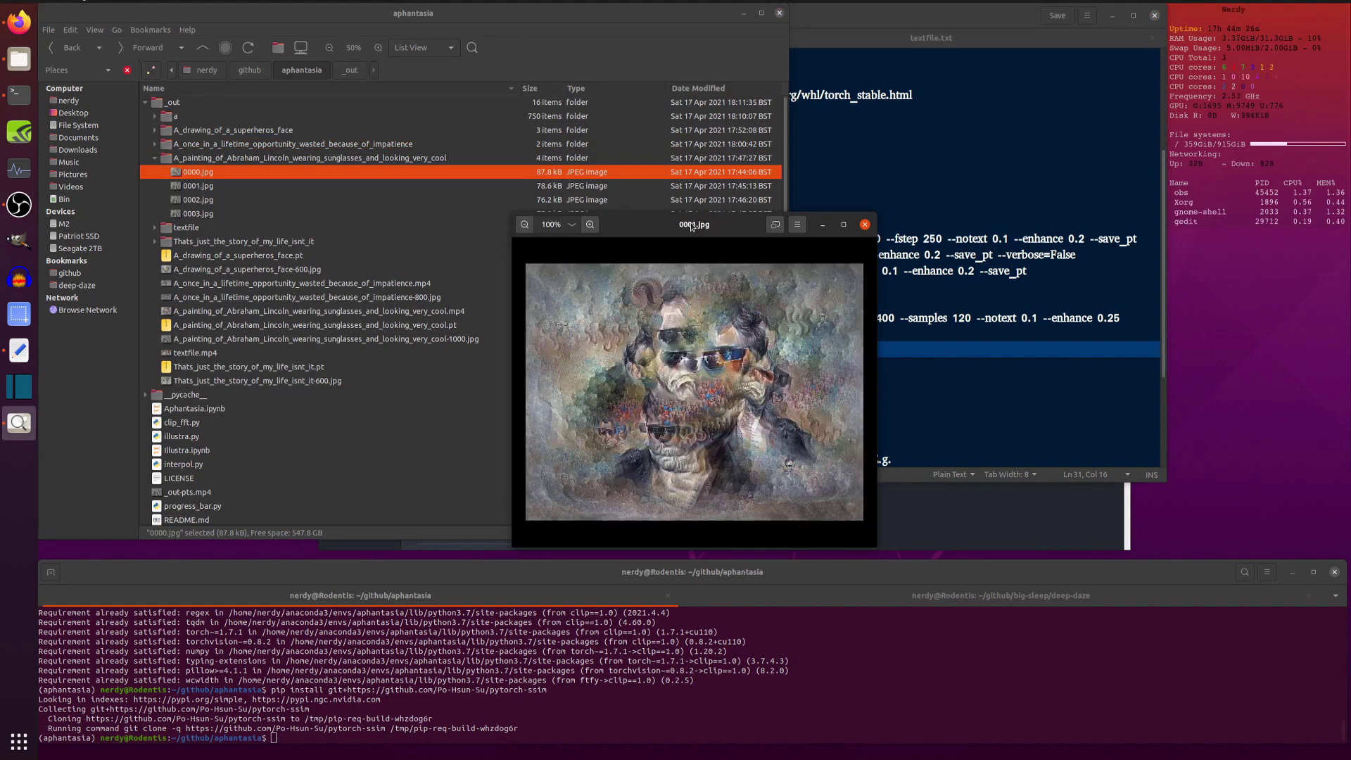
{"action": "key", "text": "Right"}
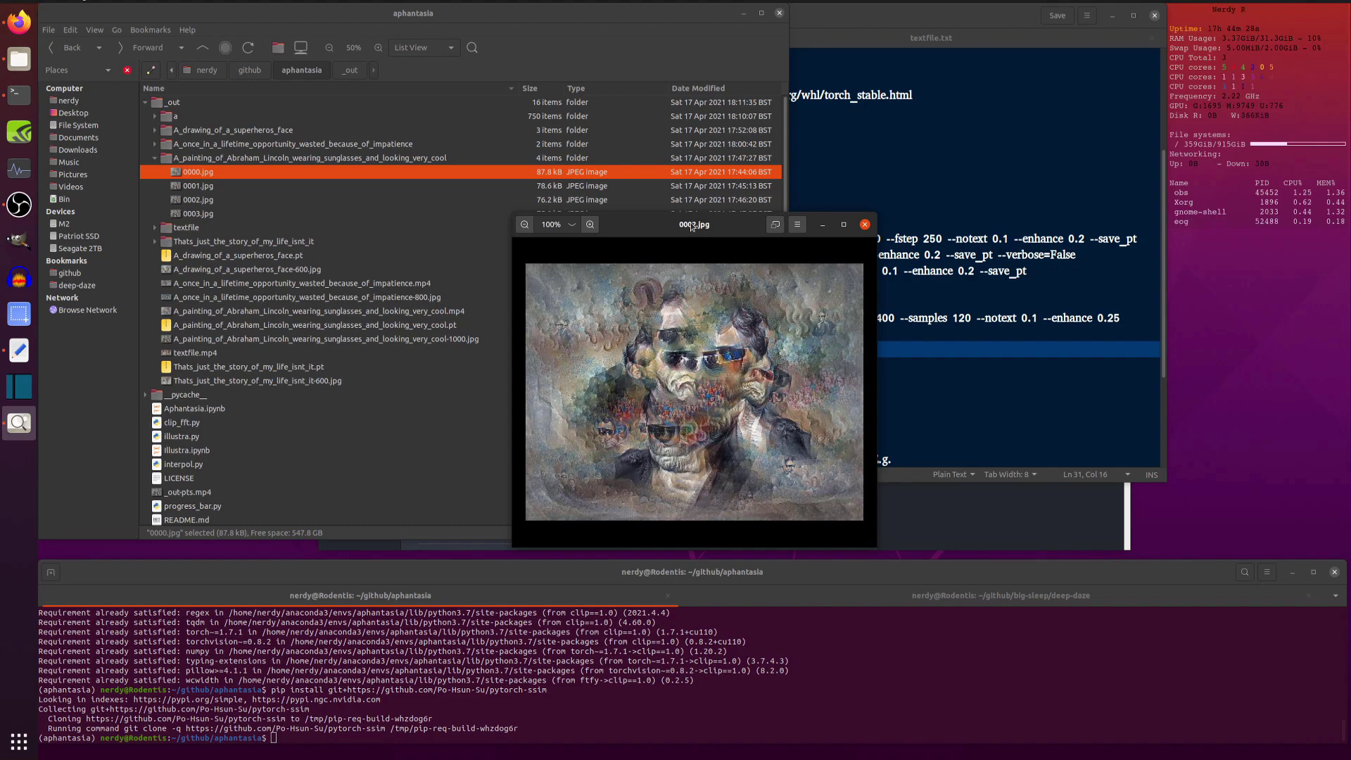
{"action": "key", "text": "Right"}
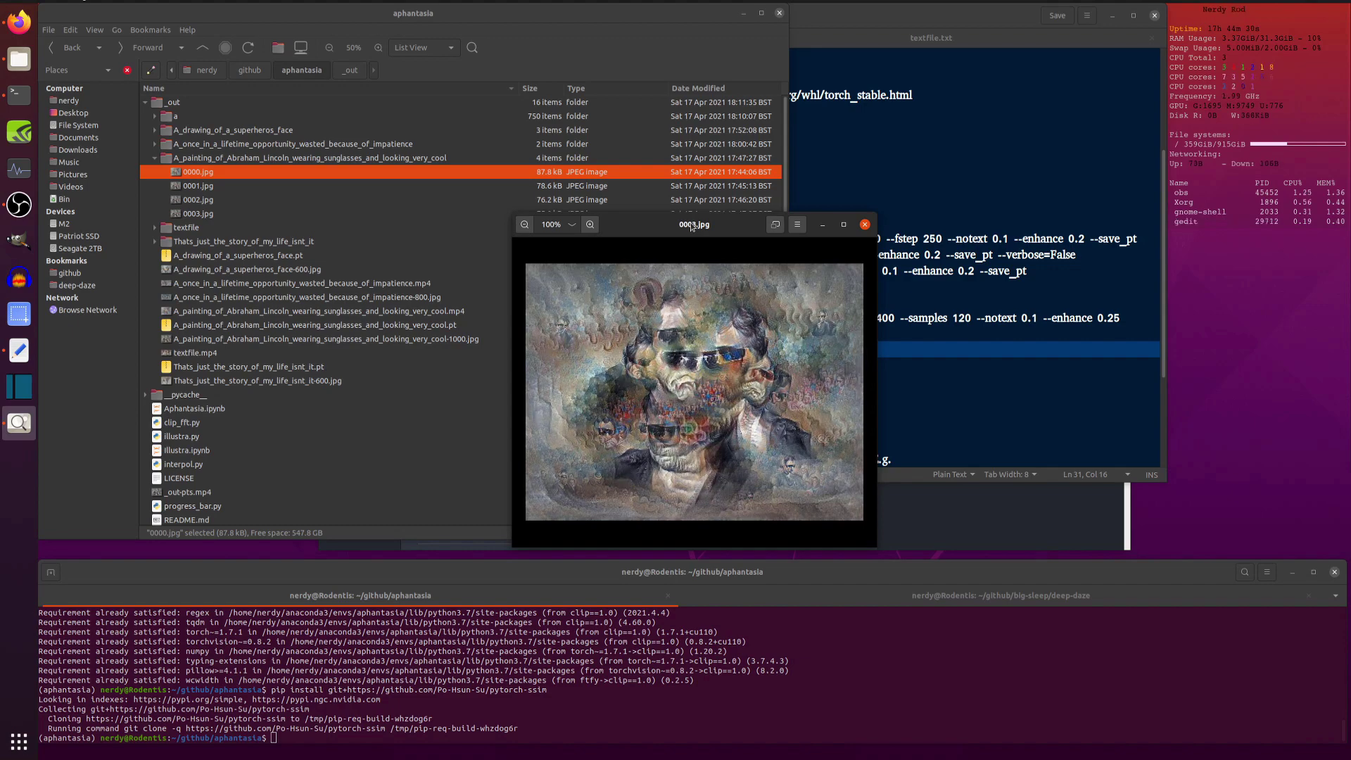
{"action": "mouse_move", "coordinate": [736, 295]}
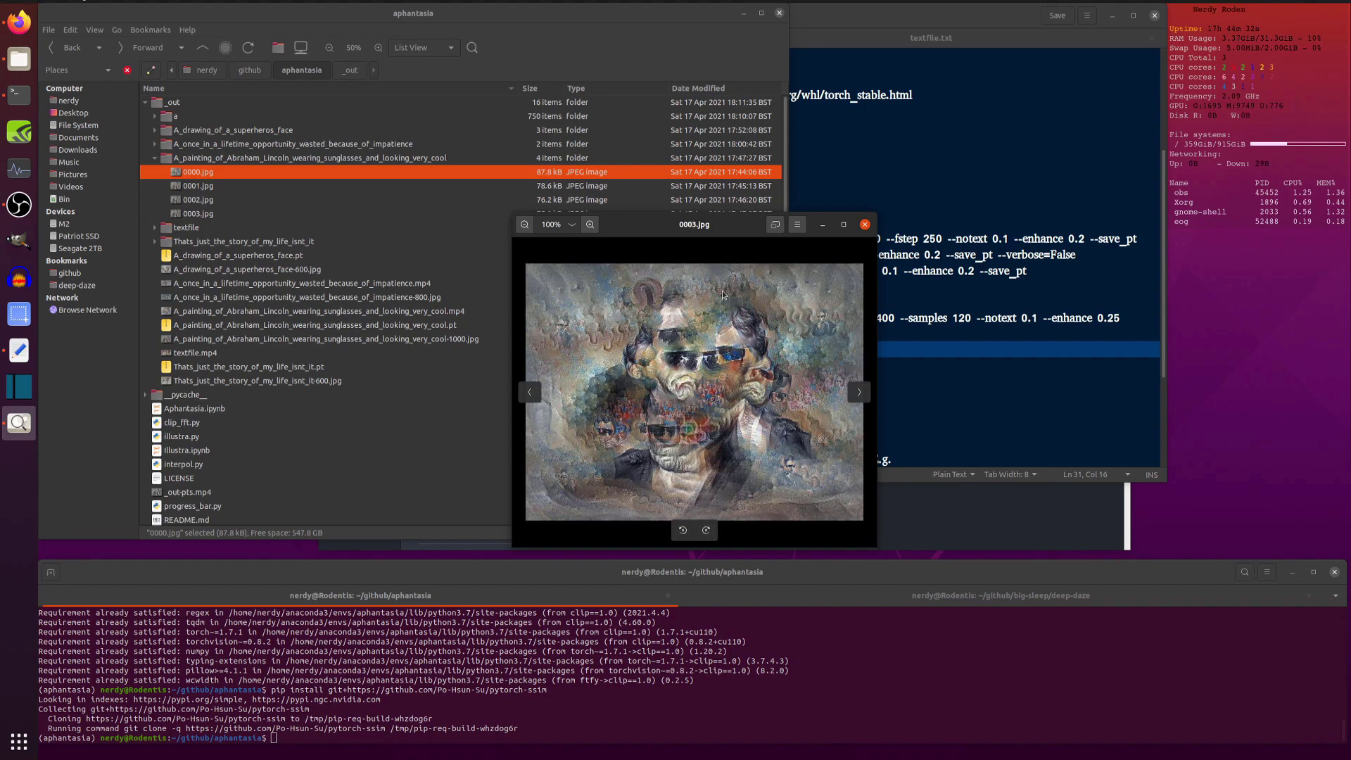
{"action": "key", "text": "Left"}
{"action": "key", "text": "Left"}
{"action": "key", "text": "Left"}
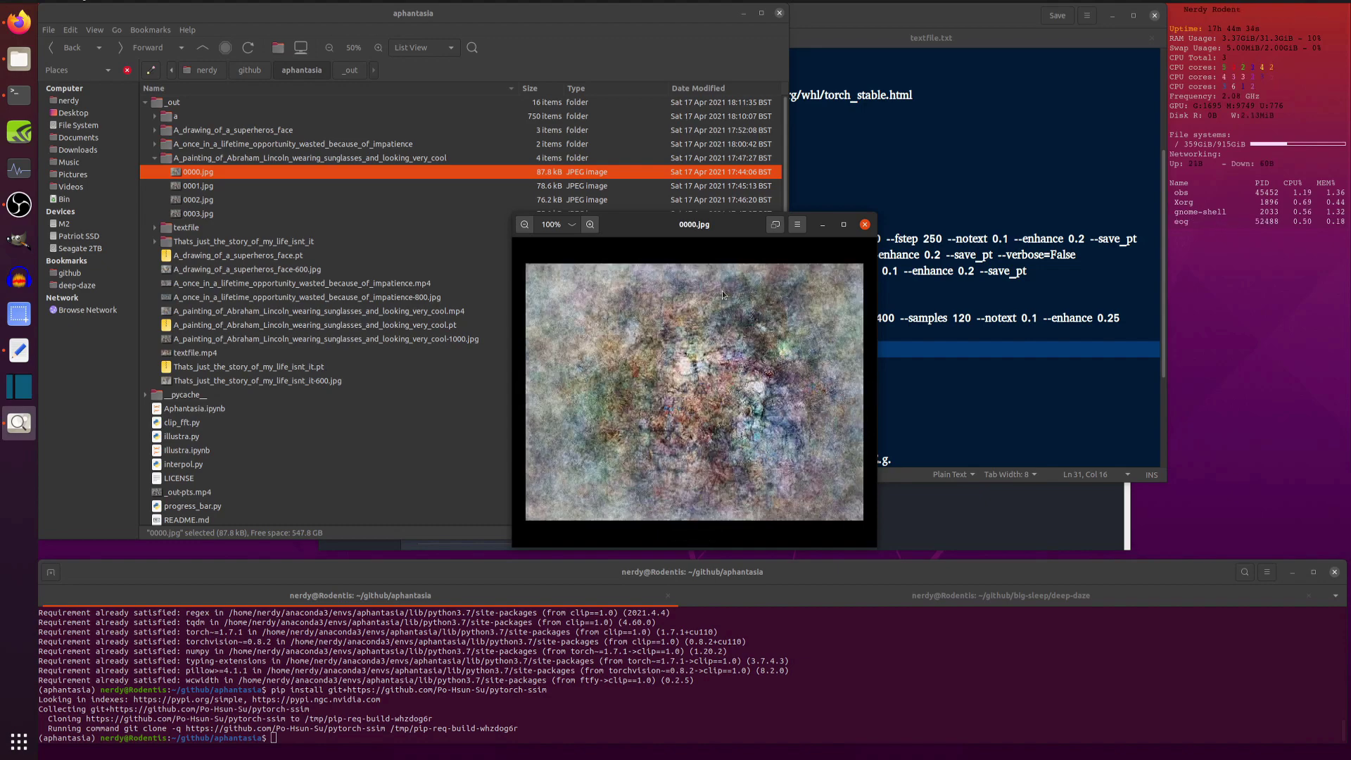
{"action": "key", "text": "Right"}
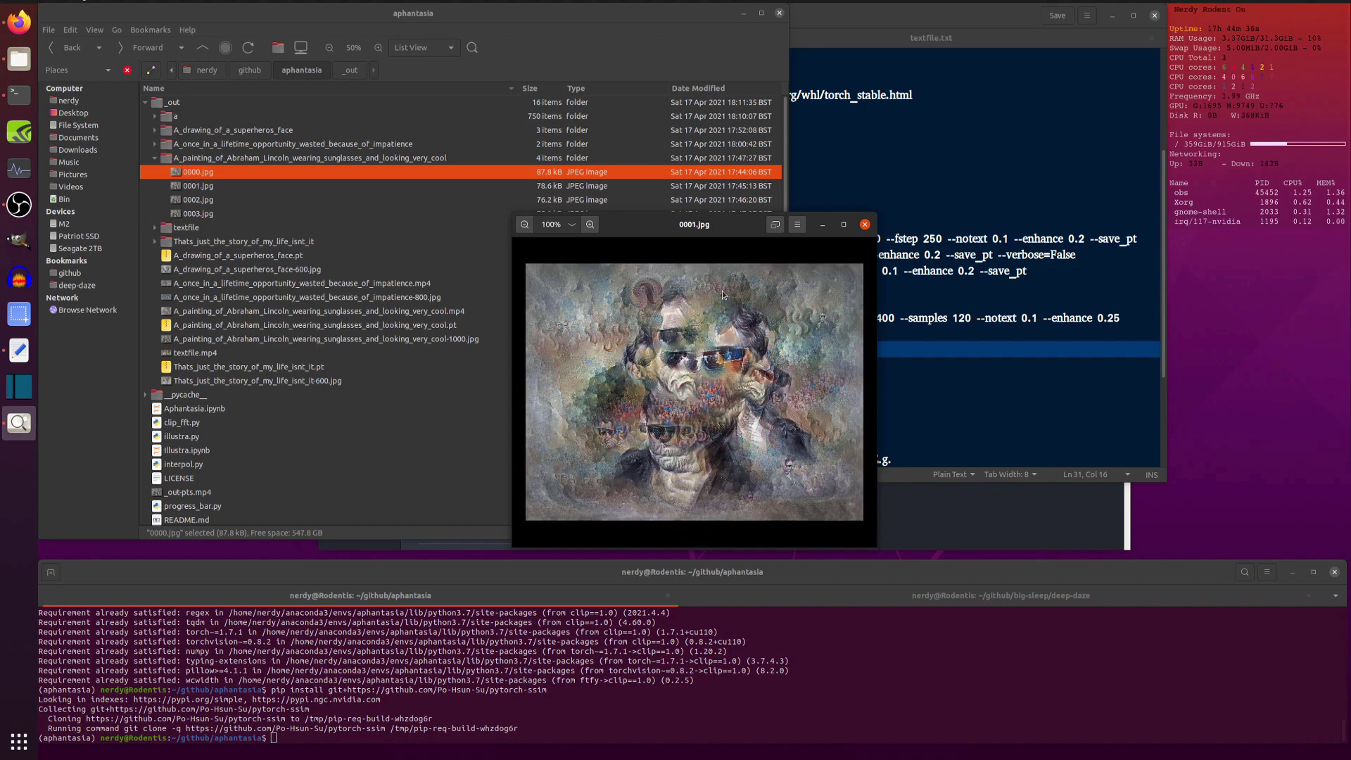
{"action": "key", "text": "Right"}
{"action": "key", "text": "Right"}
{"action": "key", "text": "Right"}
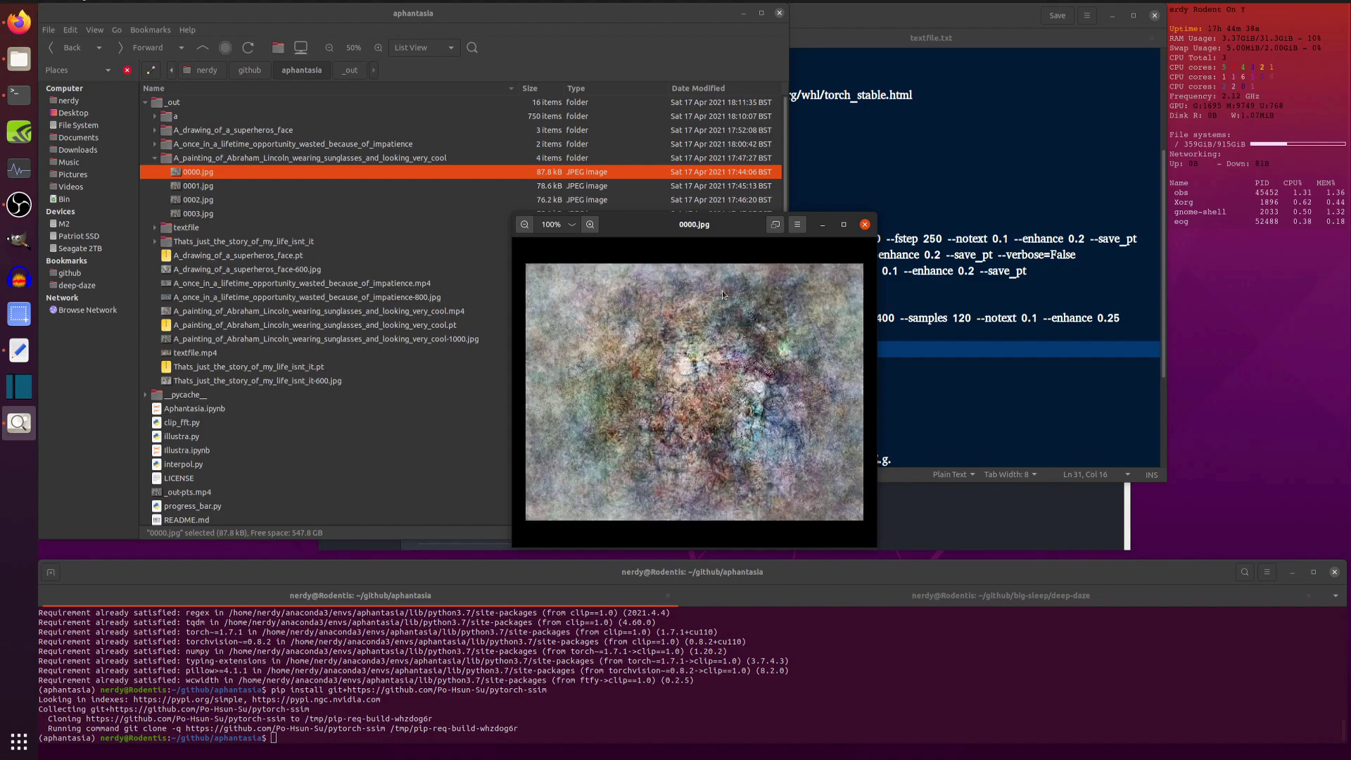
{"action": "key", "text": "Left"}
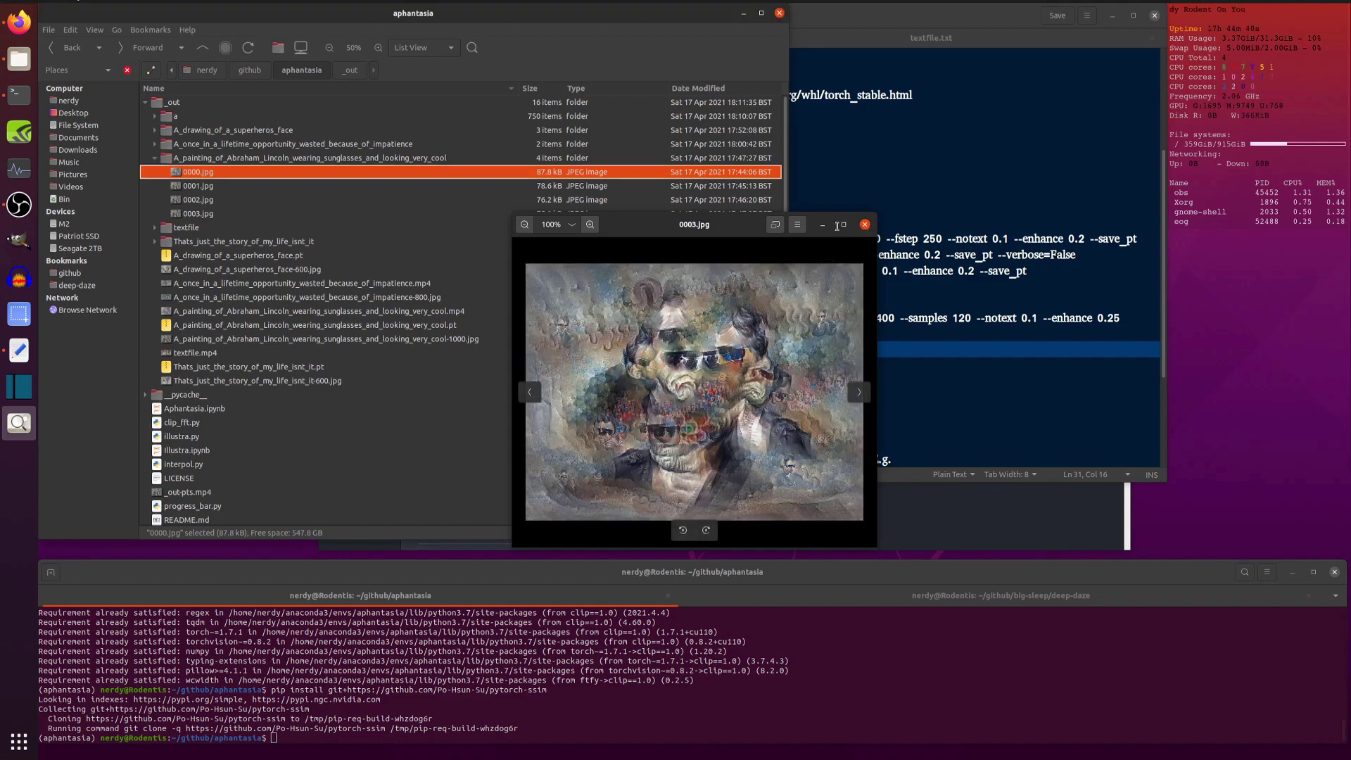
{"action": "left_click", "coordinate": [864, 224]}
{"action": "key", "text": "Left"}
{"action": "key", "text": "Left"}
Review the third clip_fft.py example on line 26 of the notes, then return to the _out listing.
{"action": "left_click", "coordinate": [832, 294]}
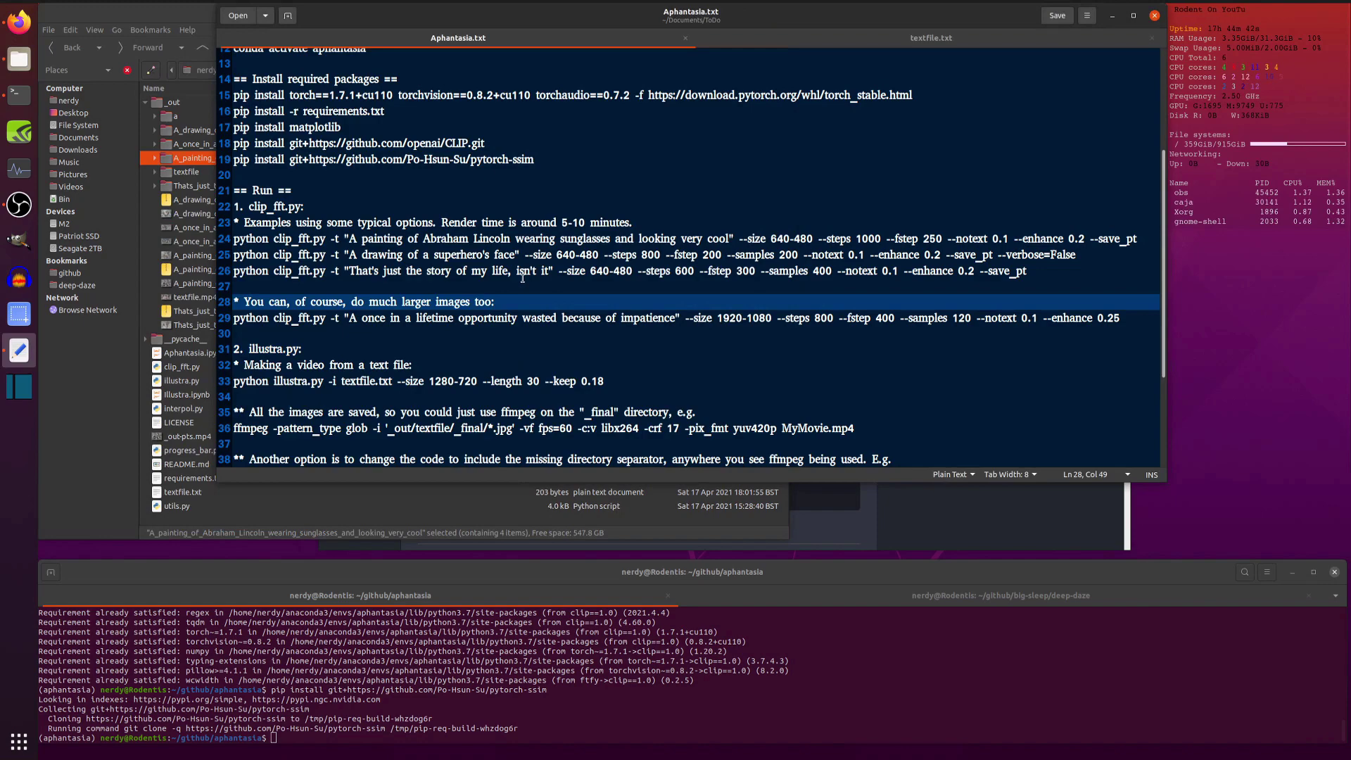
{"action": "left_click", "coordinate": [386, 271]}
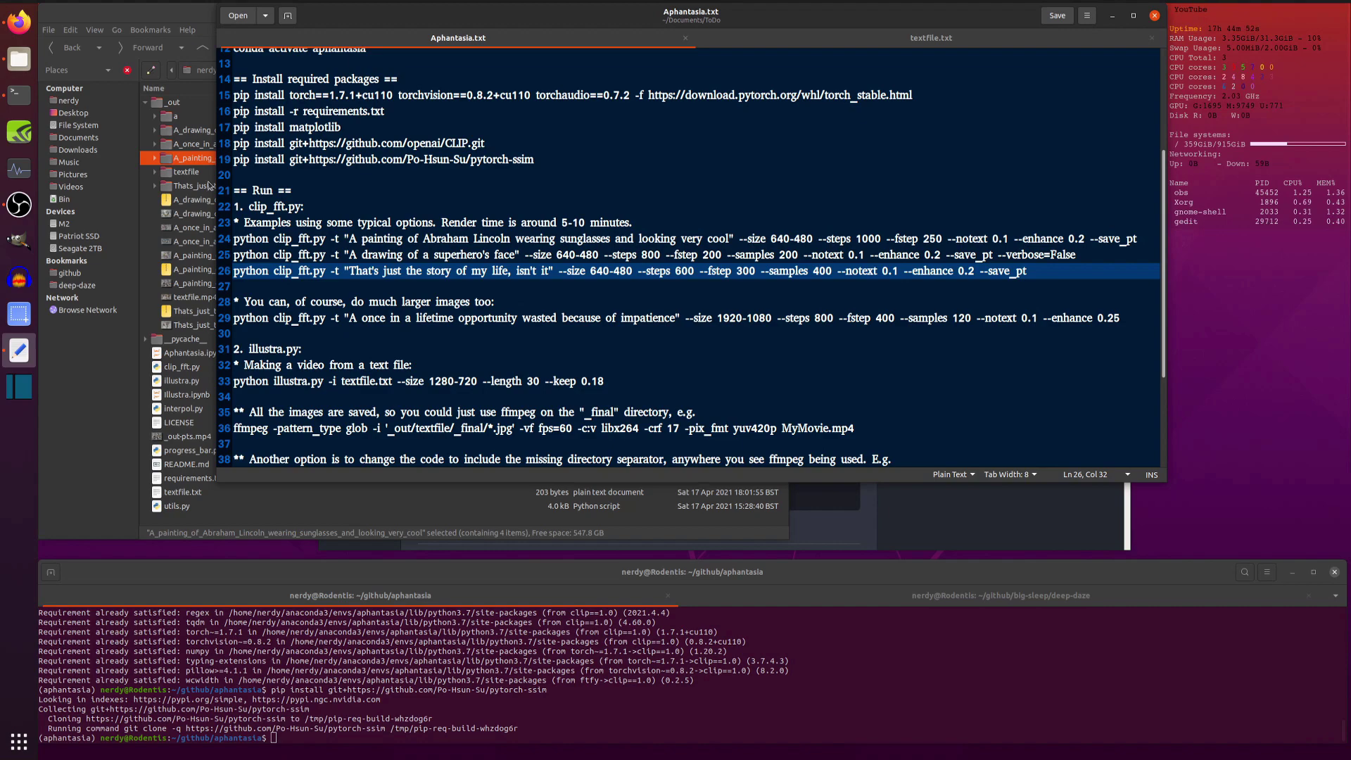
{"action": "left_click", "coordinate": [187, 174]}
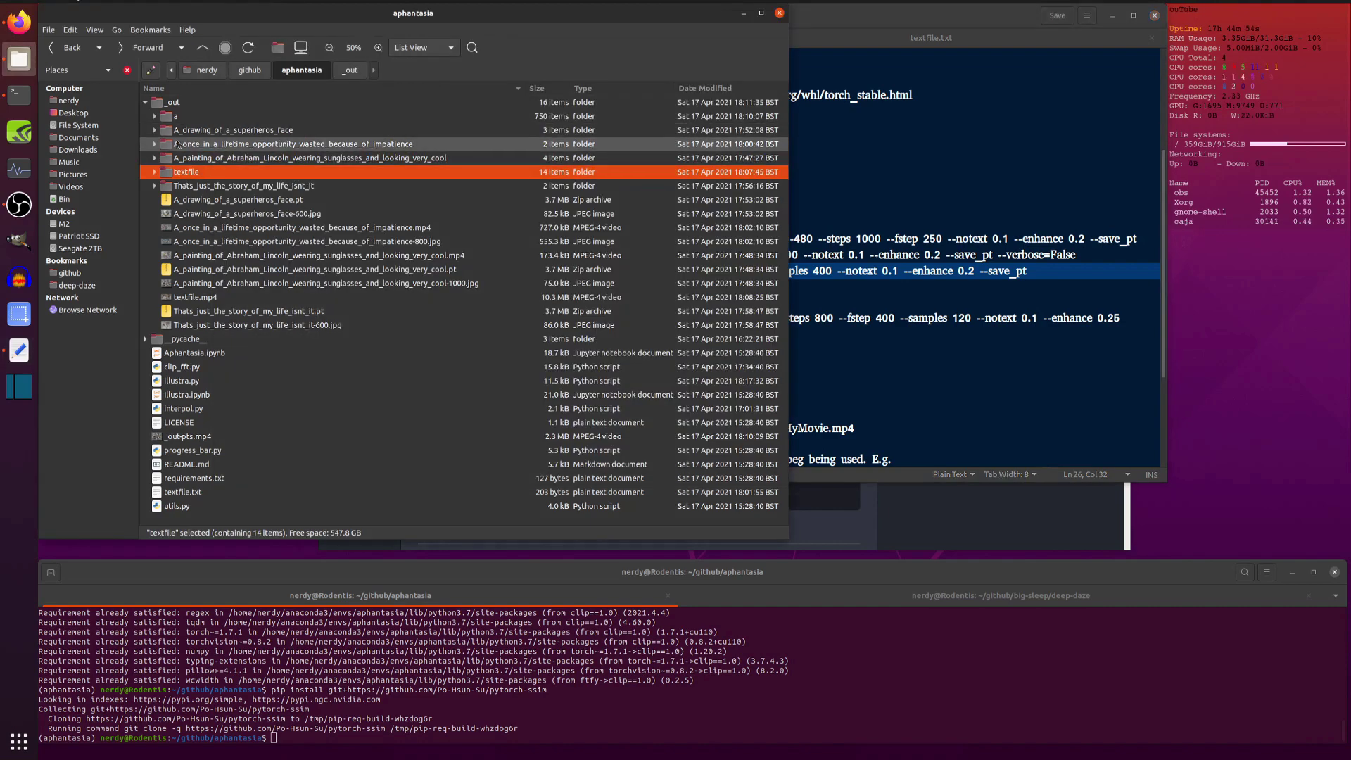
Expand the once-in-a-lifetime folder, view its 0001.jpg fish-net frame, then return to the notes.
{"action": "left_click", "coordinate": [155, 144]}
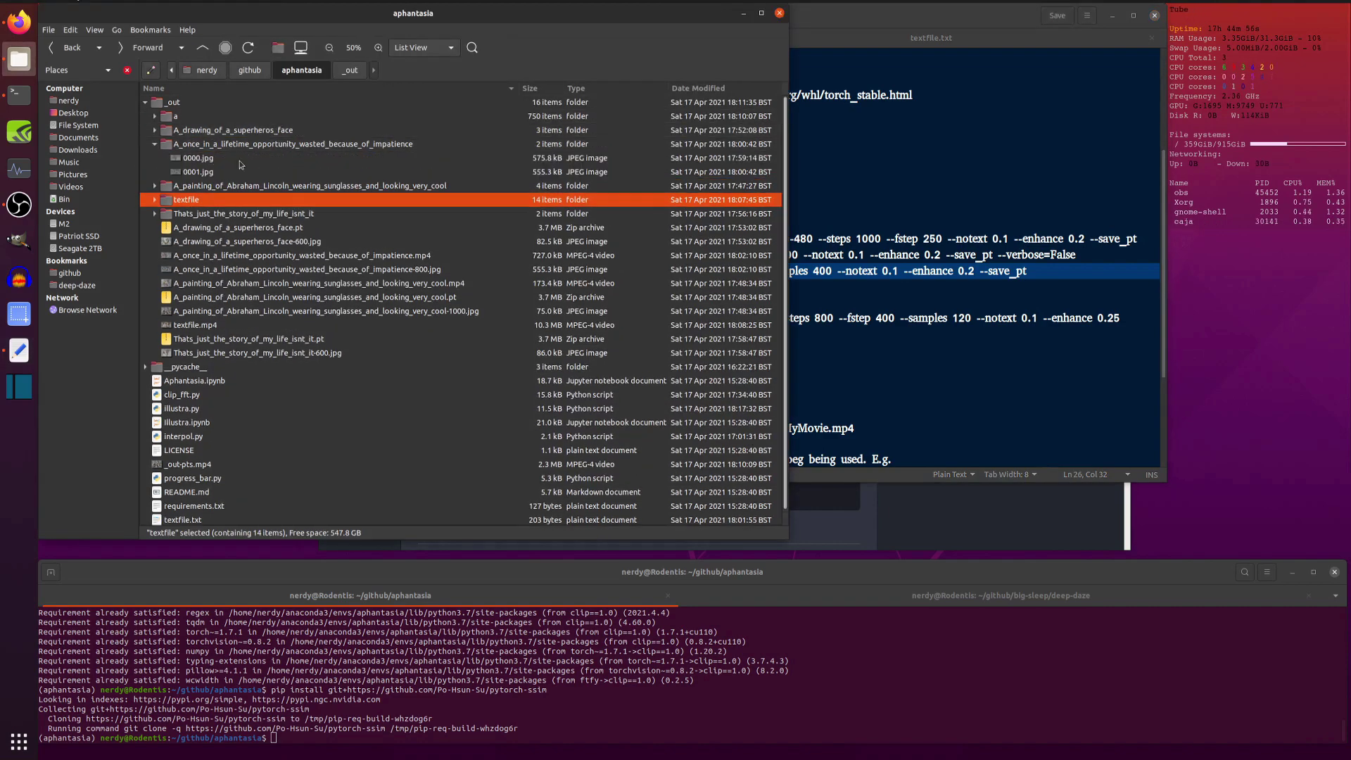
{"action": "double_click", "coordinate": [204, 171]}
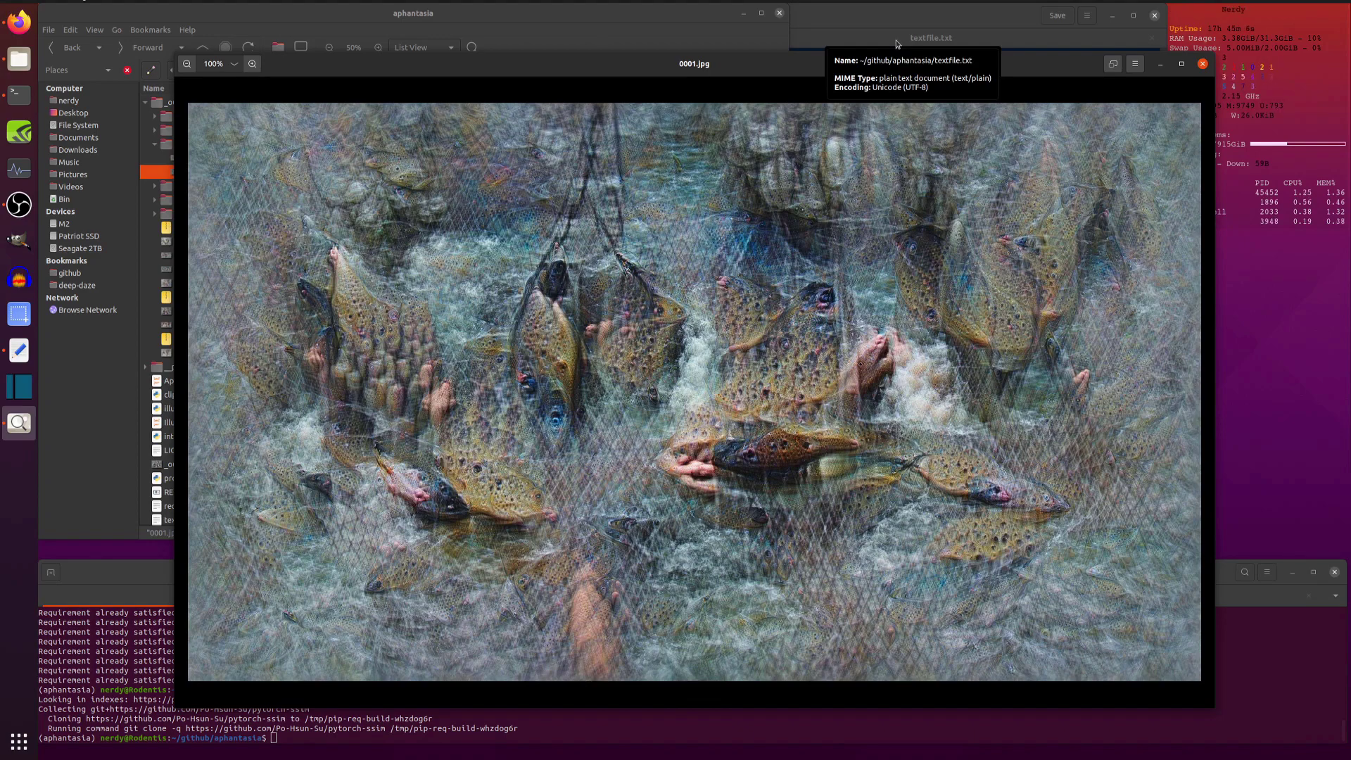
{"action": "left_click", "coordinate": [1202, 63]}
{"action": "left_click", "coordinate": [981, 342]}
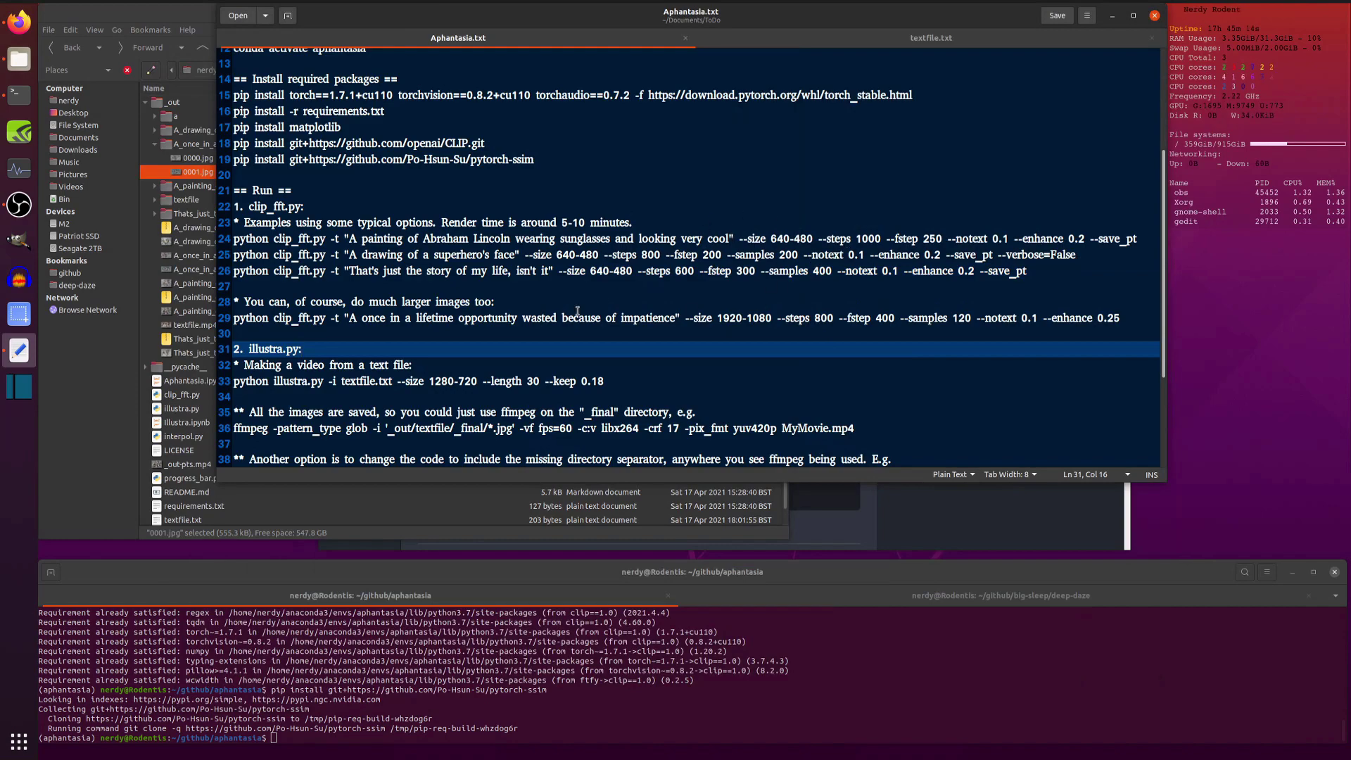
{"action": "scroll", "coordinate": [436, 311], "scroll_direction": "down", "scroll_amount": 2}
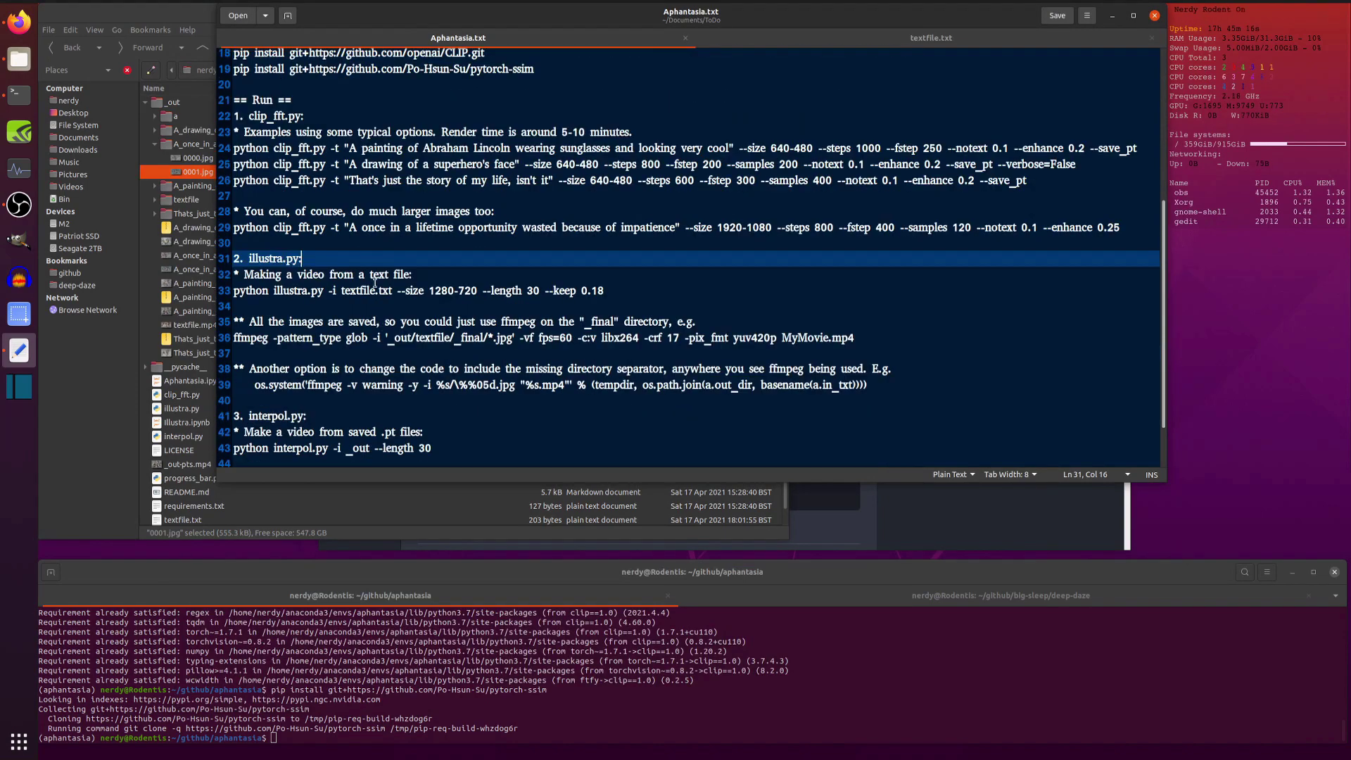
{"action": "scroll", "coordinate": [407, 232], "scroll_direction": "down", "scroll_amount": 1}
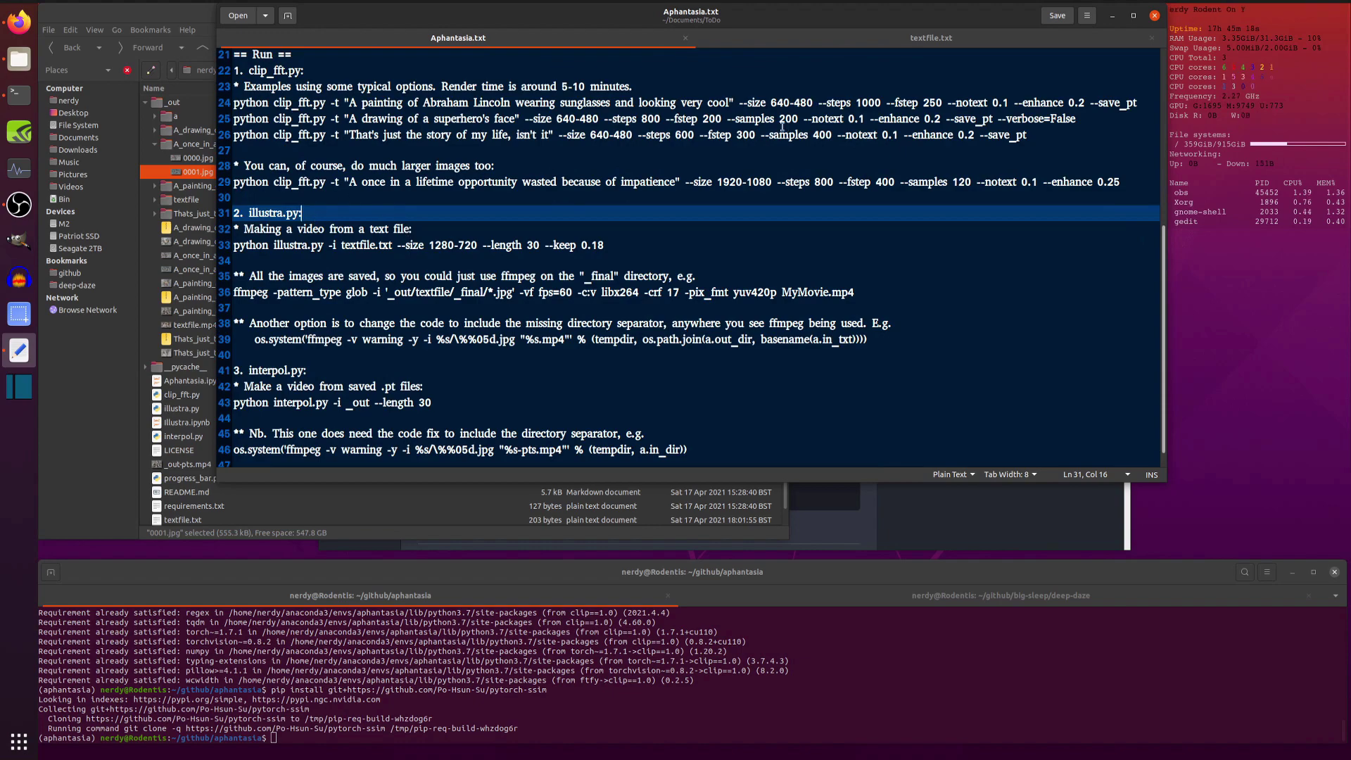
{"action": "key", "text": "Down"}
{"action": "key", "text": "Down"}
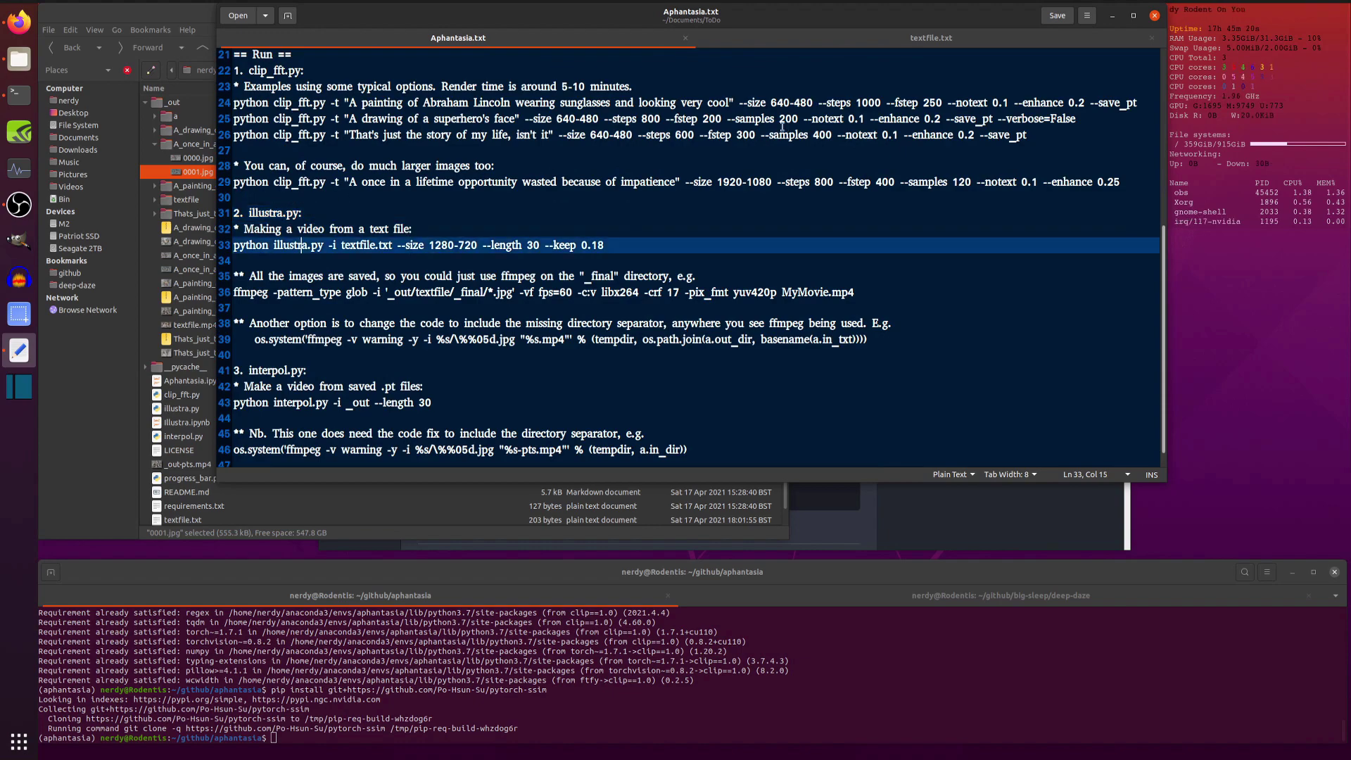
{"action": "key", "text": "Down"}
{"action": "key", "text": "Down"}
{"action": "key", "text": "Down"}
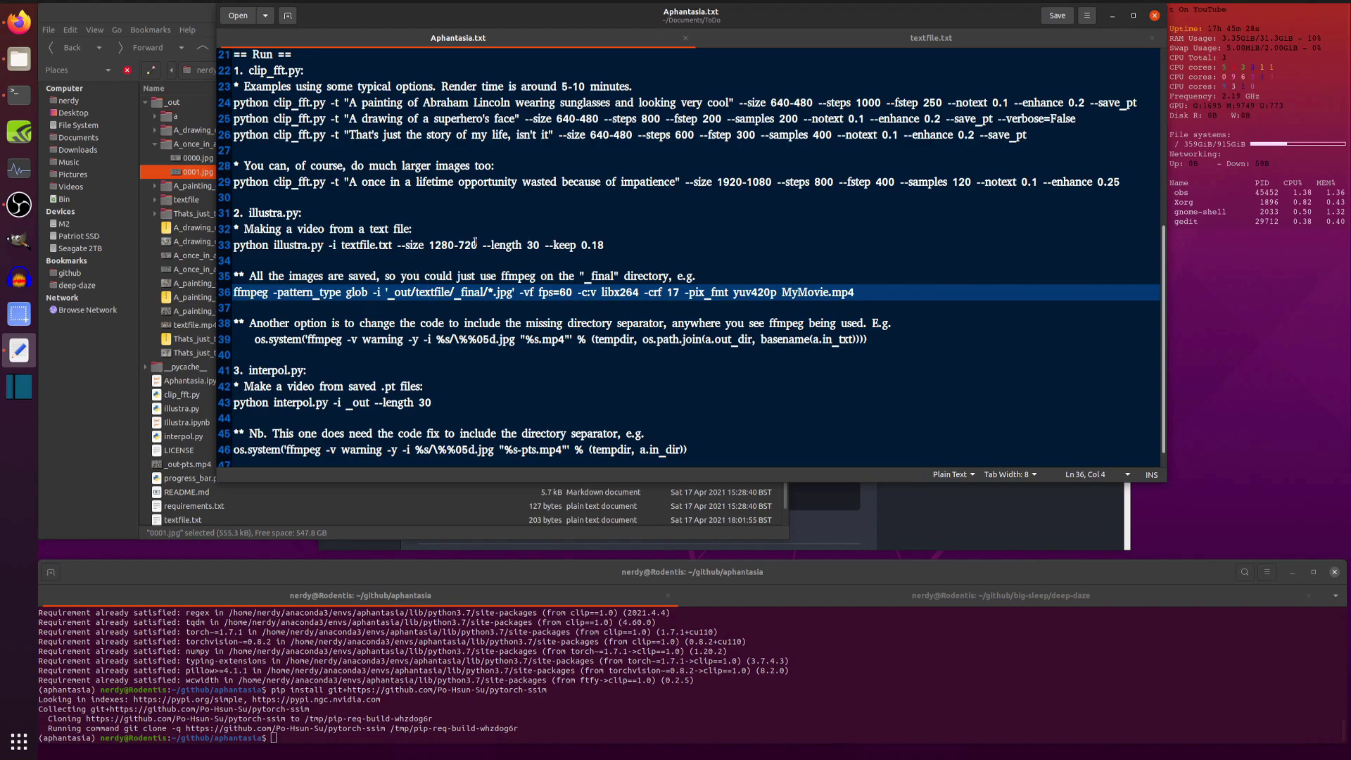
{"action": "left_click", "coordinate": [234, 245]}
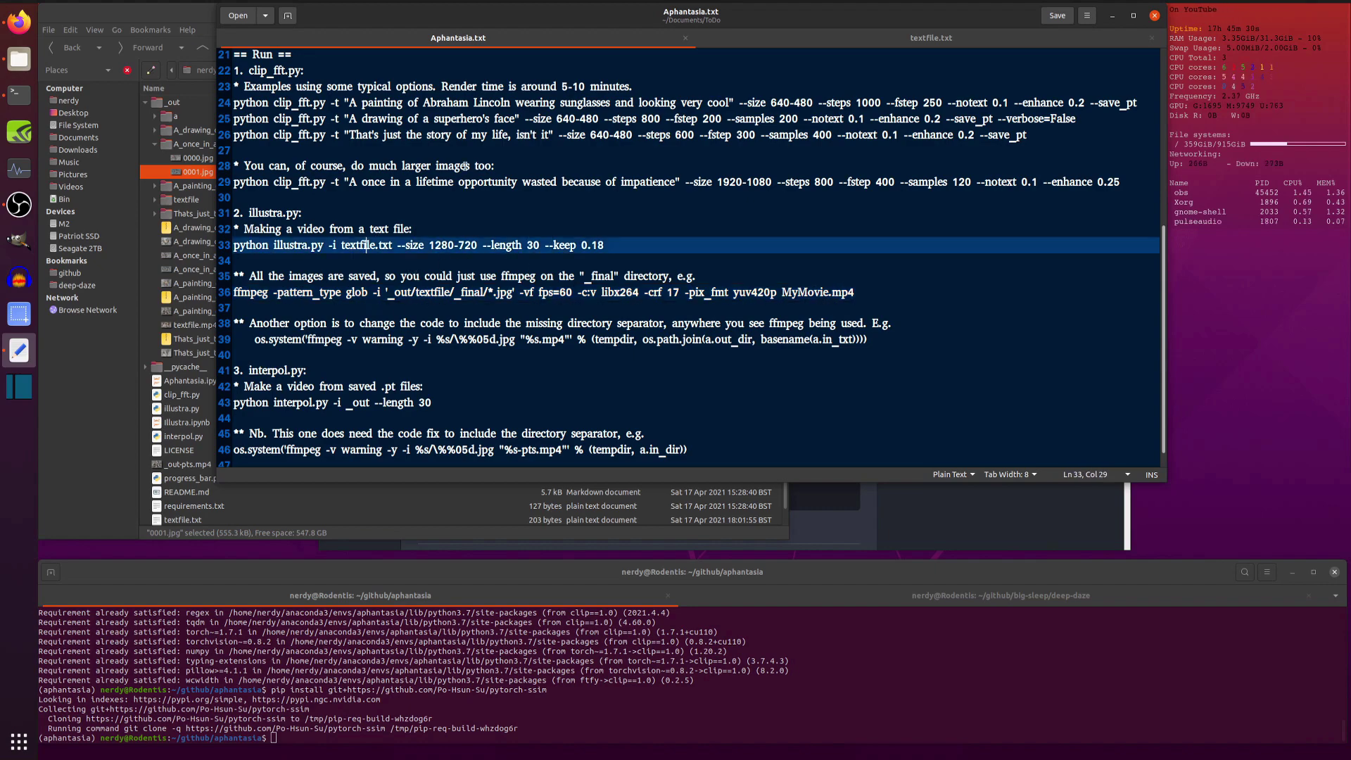
{"action": "key", "text": "shift+End"}
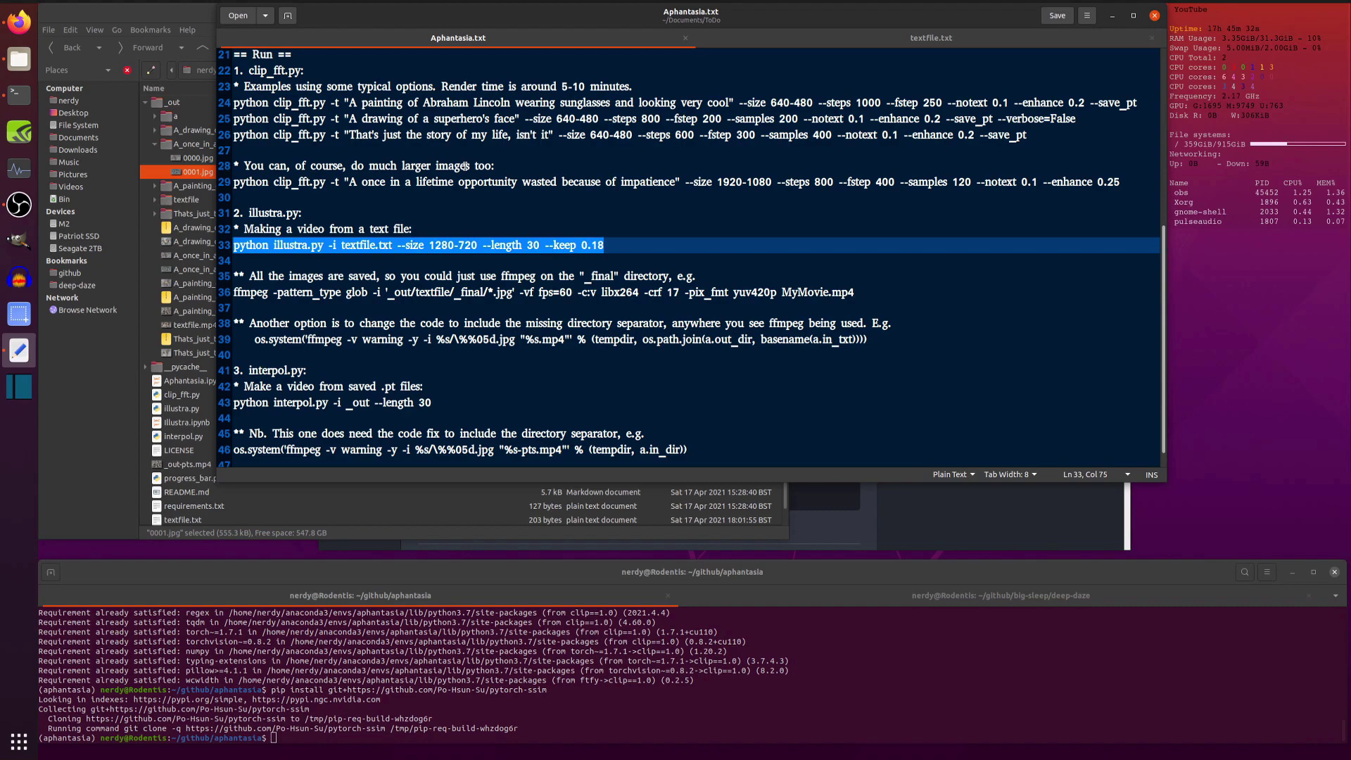
{"action": "left_click", "coordinate": [830, 38]}
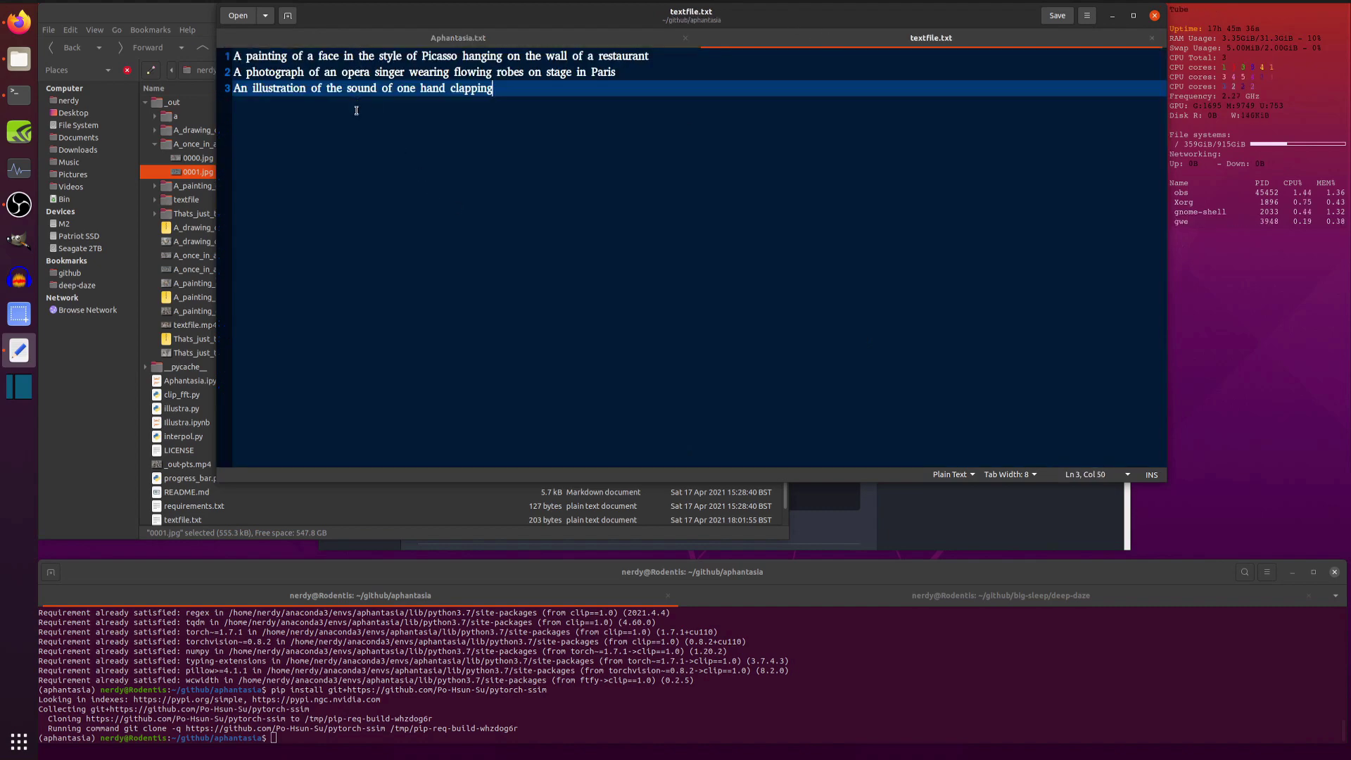
{"action": "left_click", "coordinate": [358, 39]}
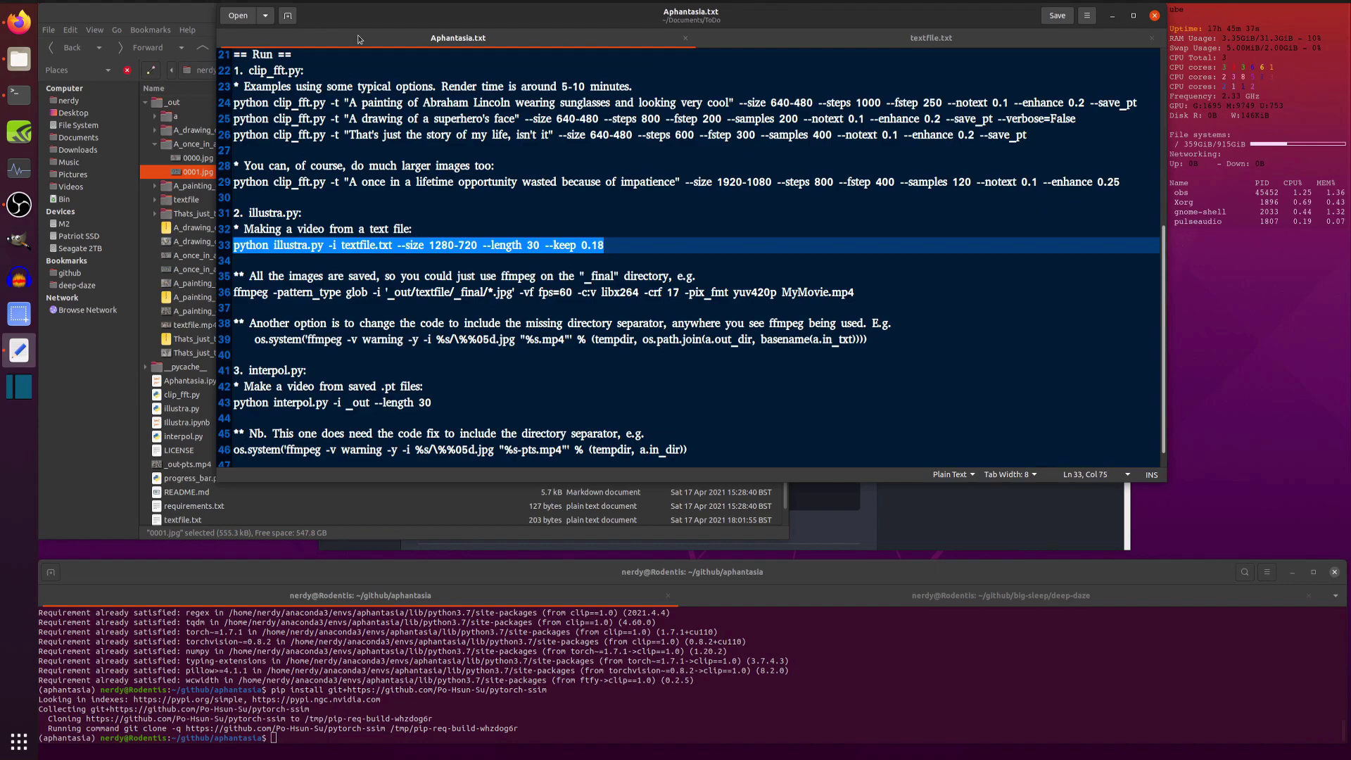
{"action": "left_click", "coordinate": [342, 249]}
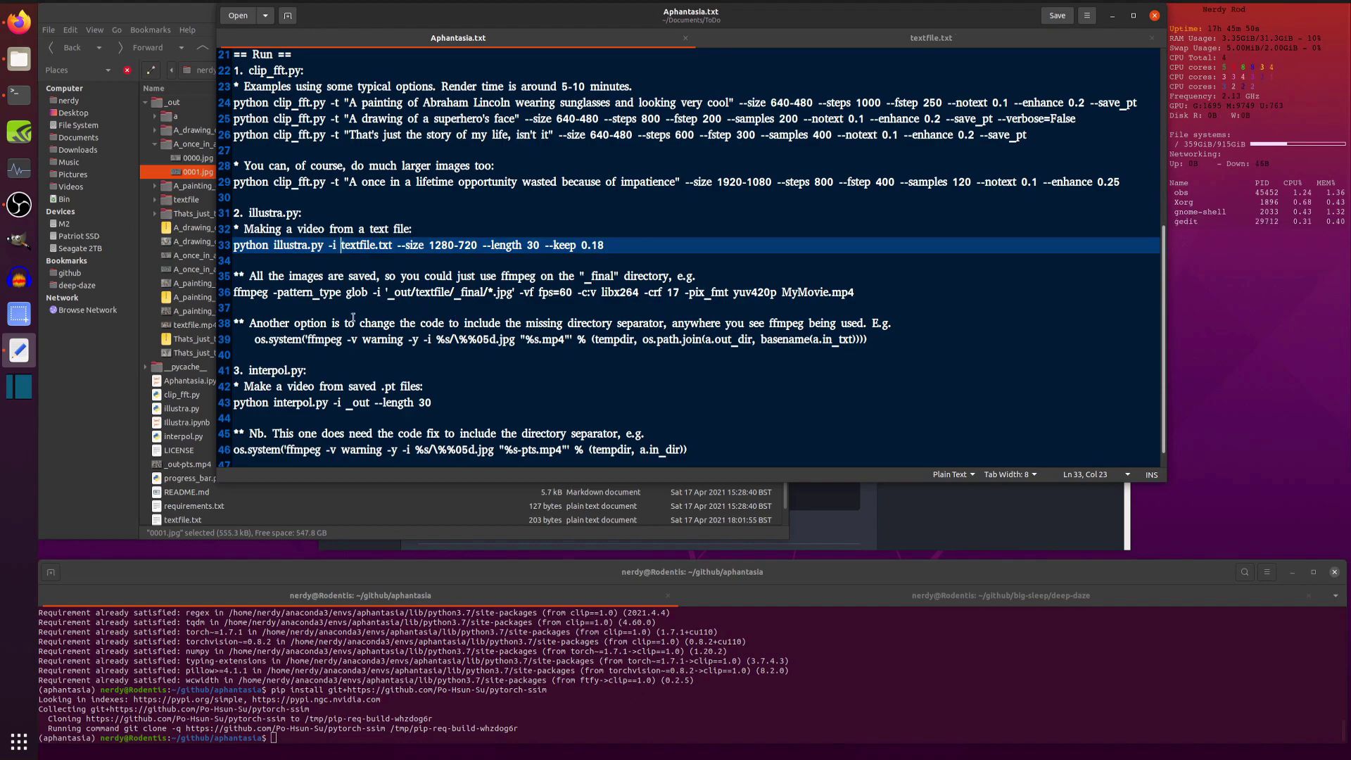
{"action": "left_click", "coordinate": [288, 292]}
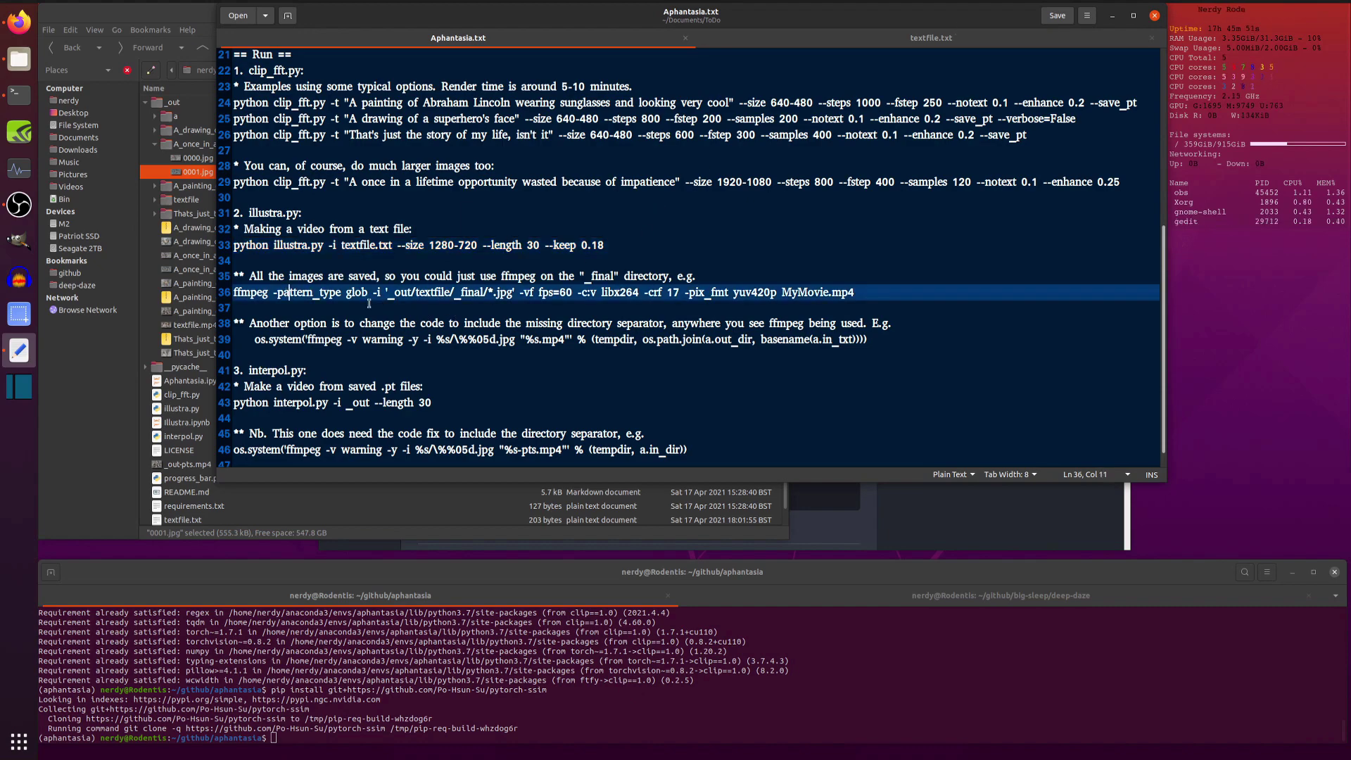
{"action": "left_click", "coordinate": [158, 148]}
Expand the textfile folder, select the 1,000-item _final folder and scroll through the listing.
{"action": "left_click", "coordinate": [155, 173]}
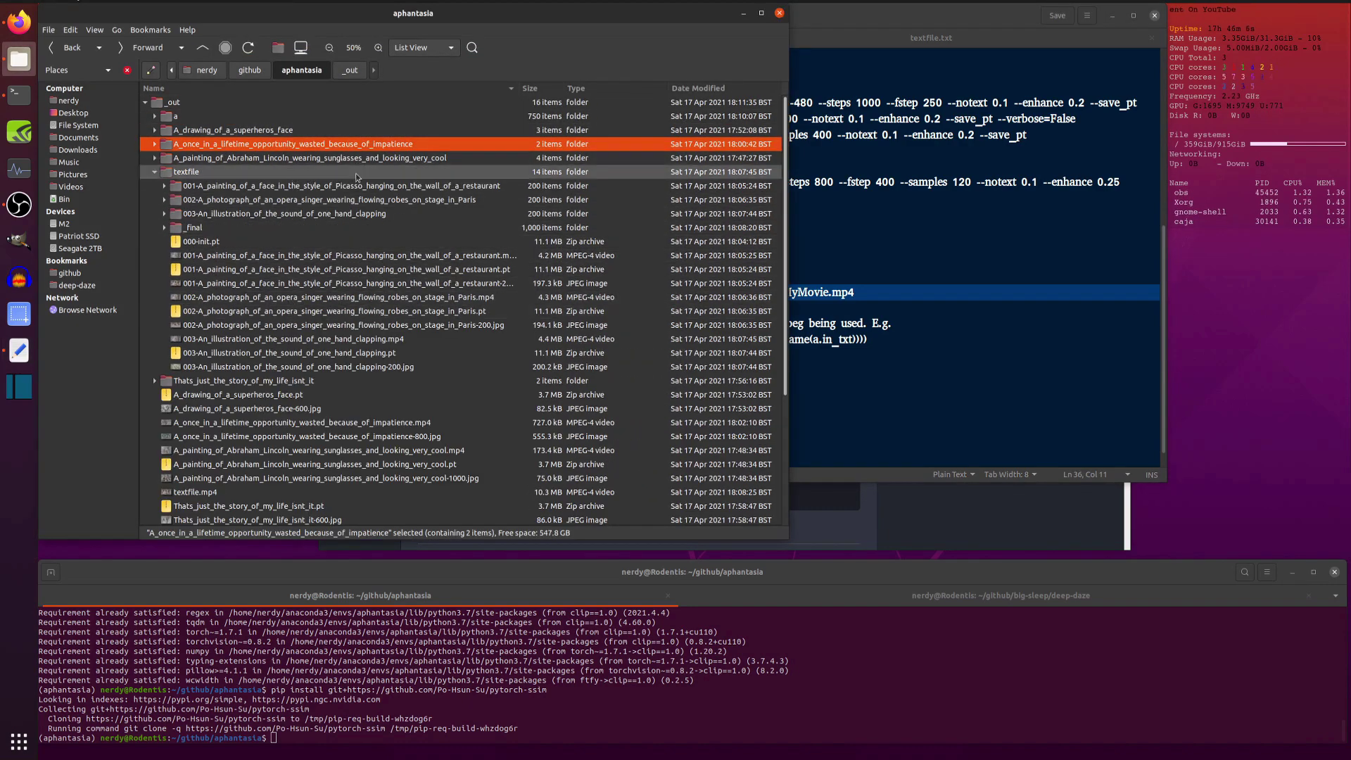
{"action": "left_click", "coordinate": [289, 226]}
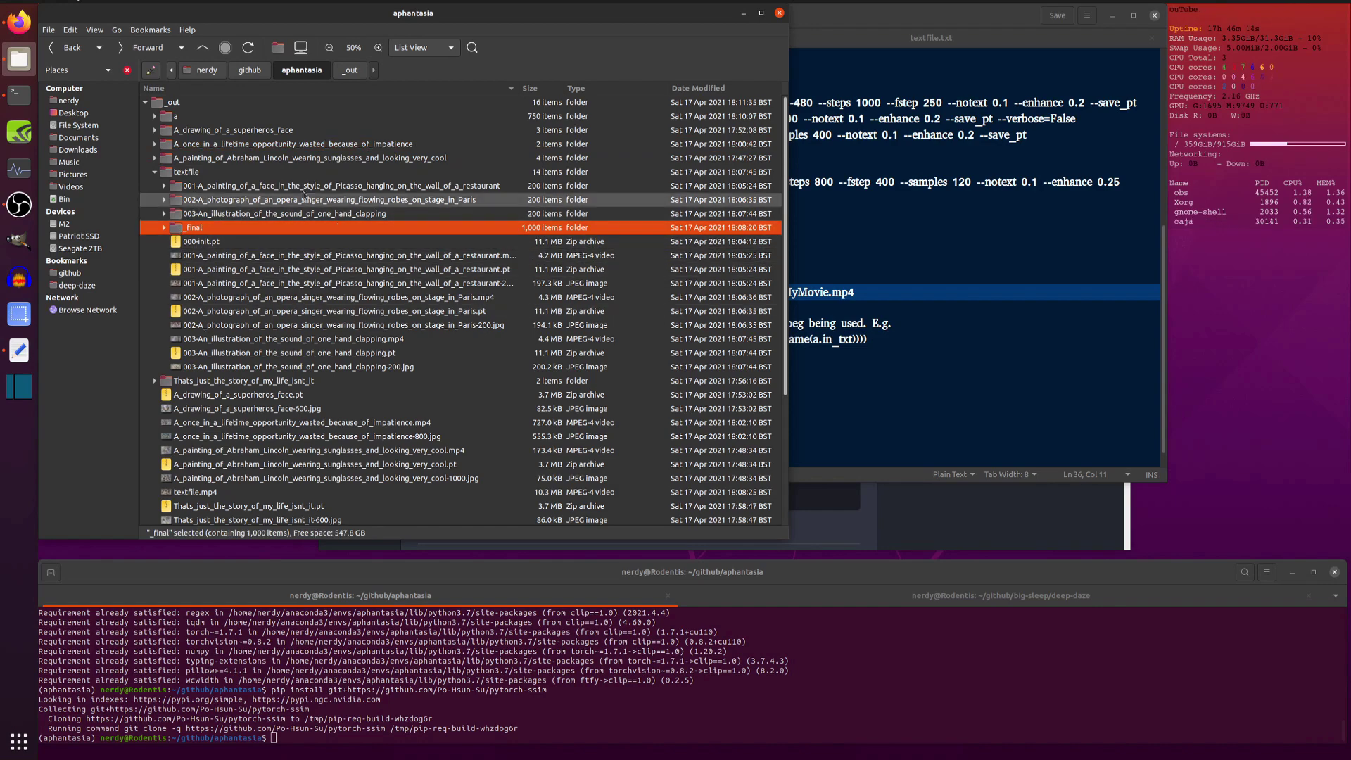
{"action": "scroll", "coordinate": [346, 217], "scroll_direction": "down", "scroll_amount": 1}
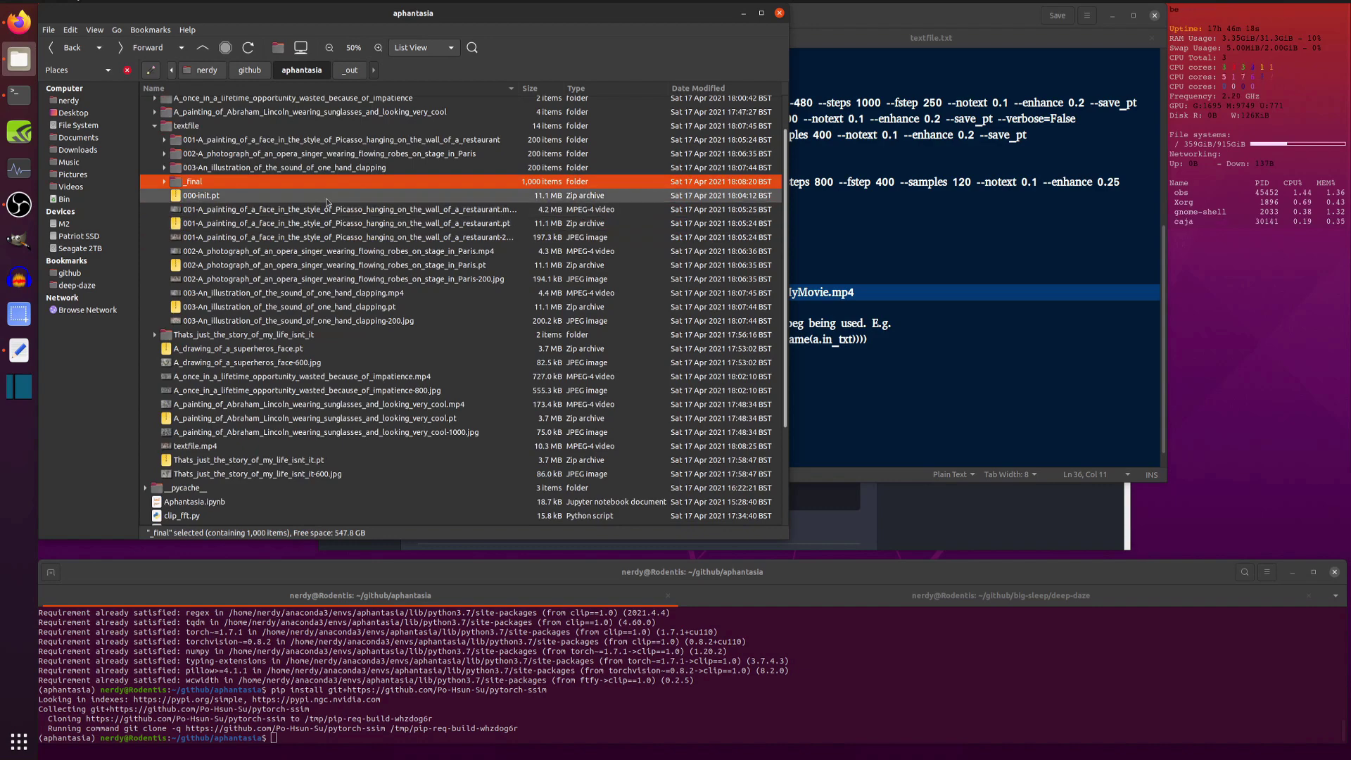
Play textfile.mp4 to the end, close the player and collapse the textfile folder.
{"action": "left_click", "coordinate": [211, 449]}
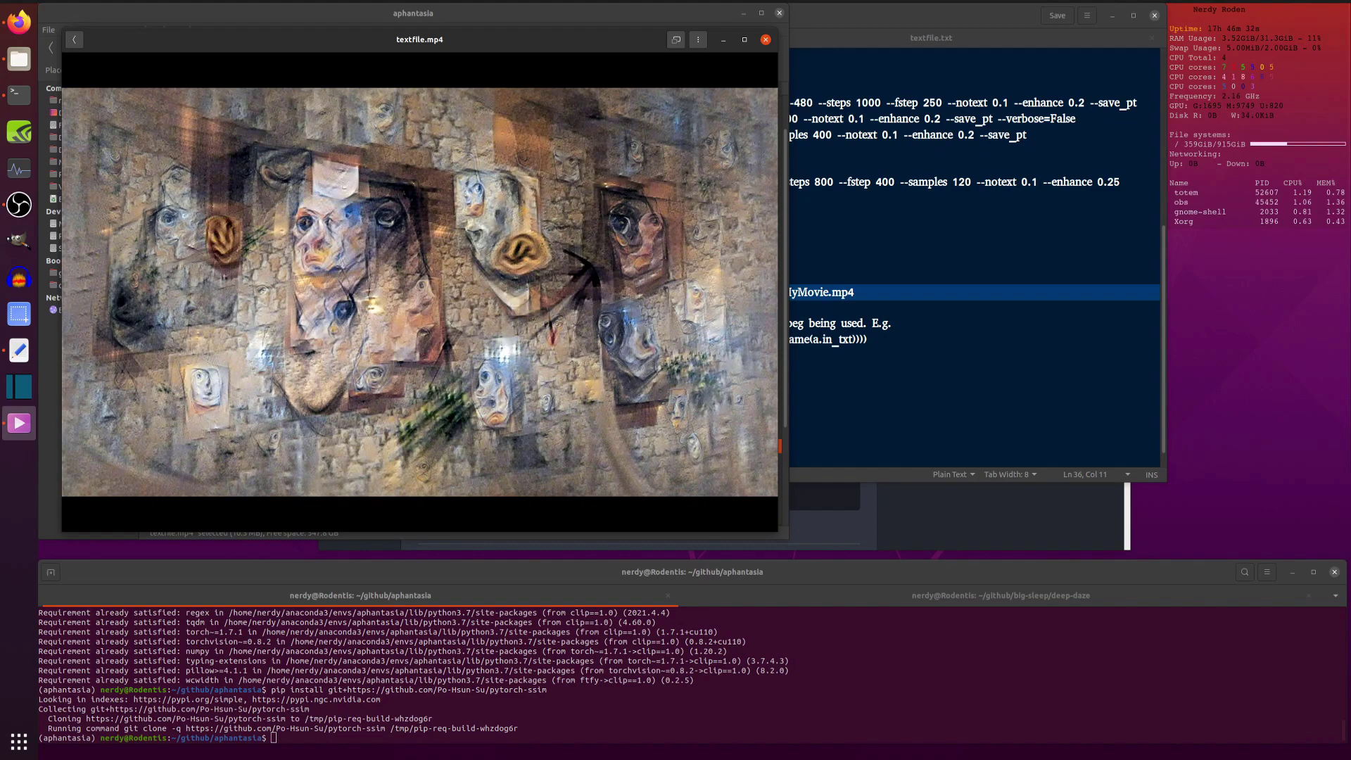
{"action": "mouse_move", "coordinate": [497, 512]}
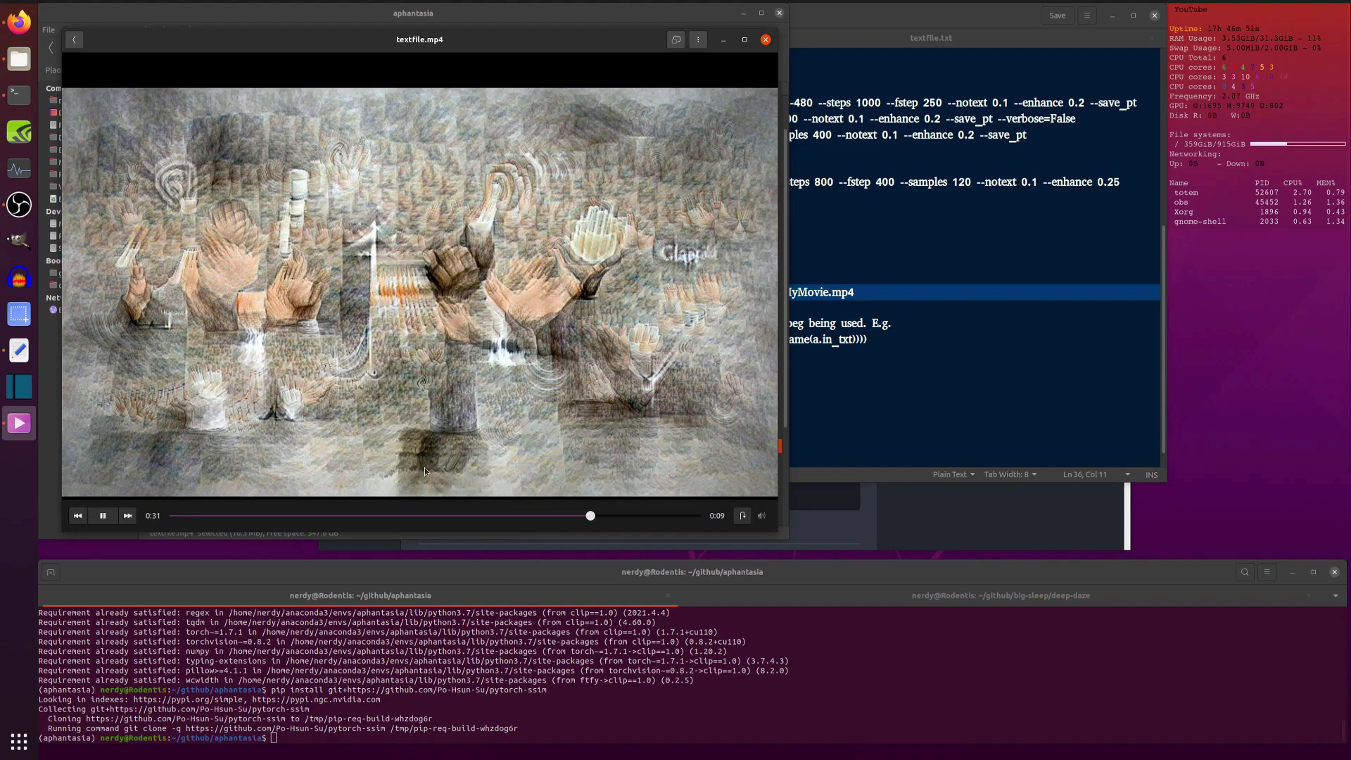
{"action": "left_click", "coordinate": [766, 40]}
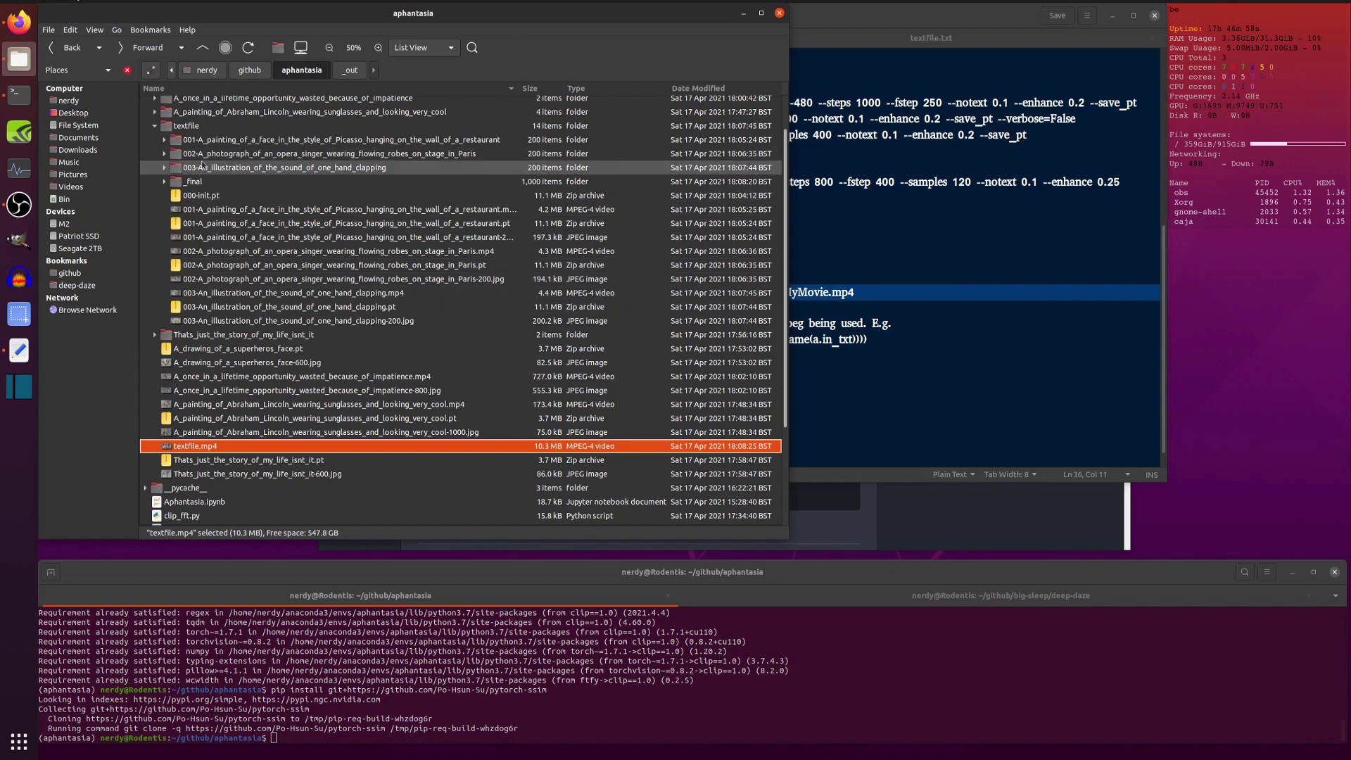
{"action": "left_click", "coordinate": [155, 128]}
{"action": "left_click", "coordinate": [901, 323]}
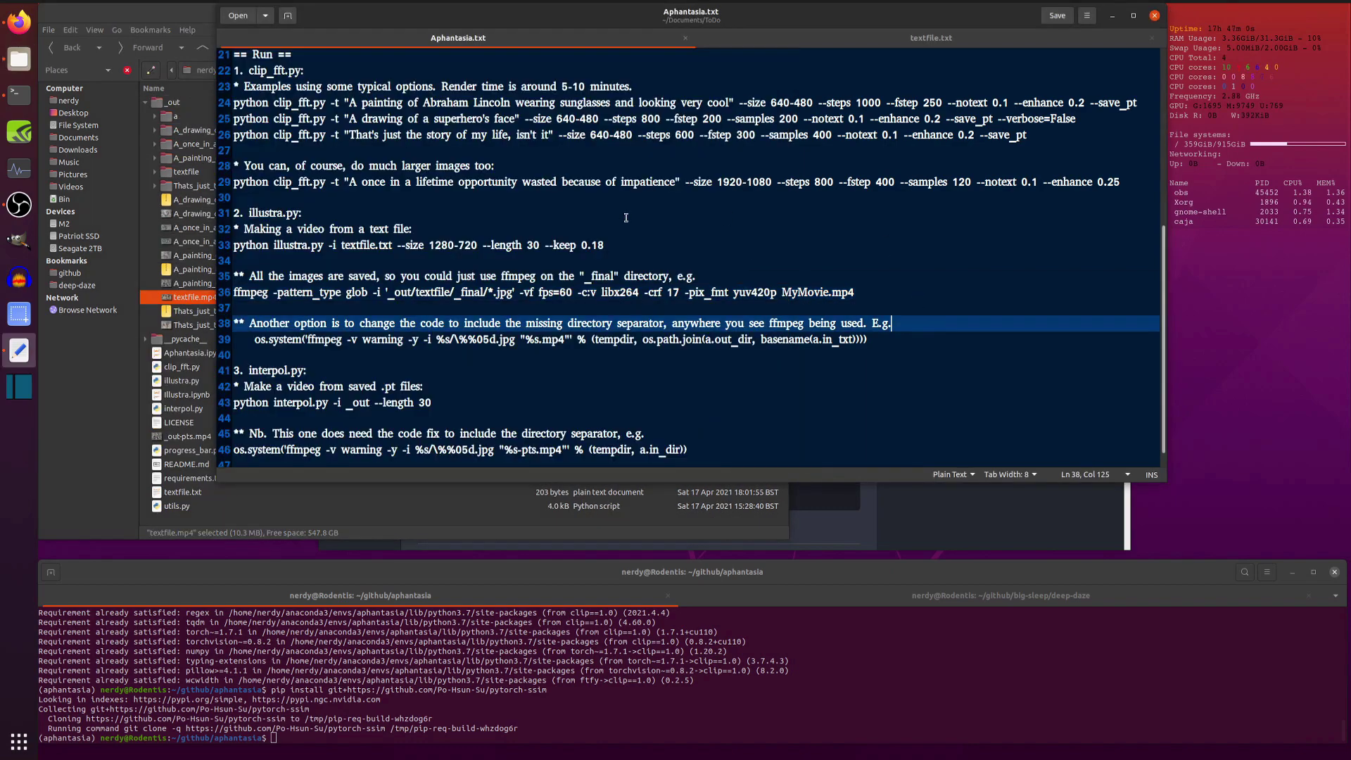
{"action": "scroll", "coordinate": [456, 310], "scroll_direction": "down", "scroll_amount": 1}
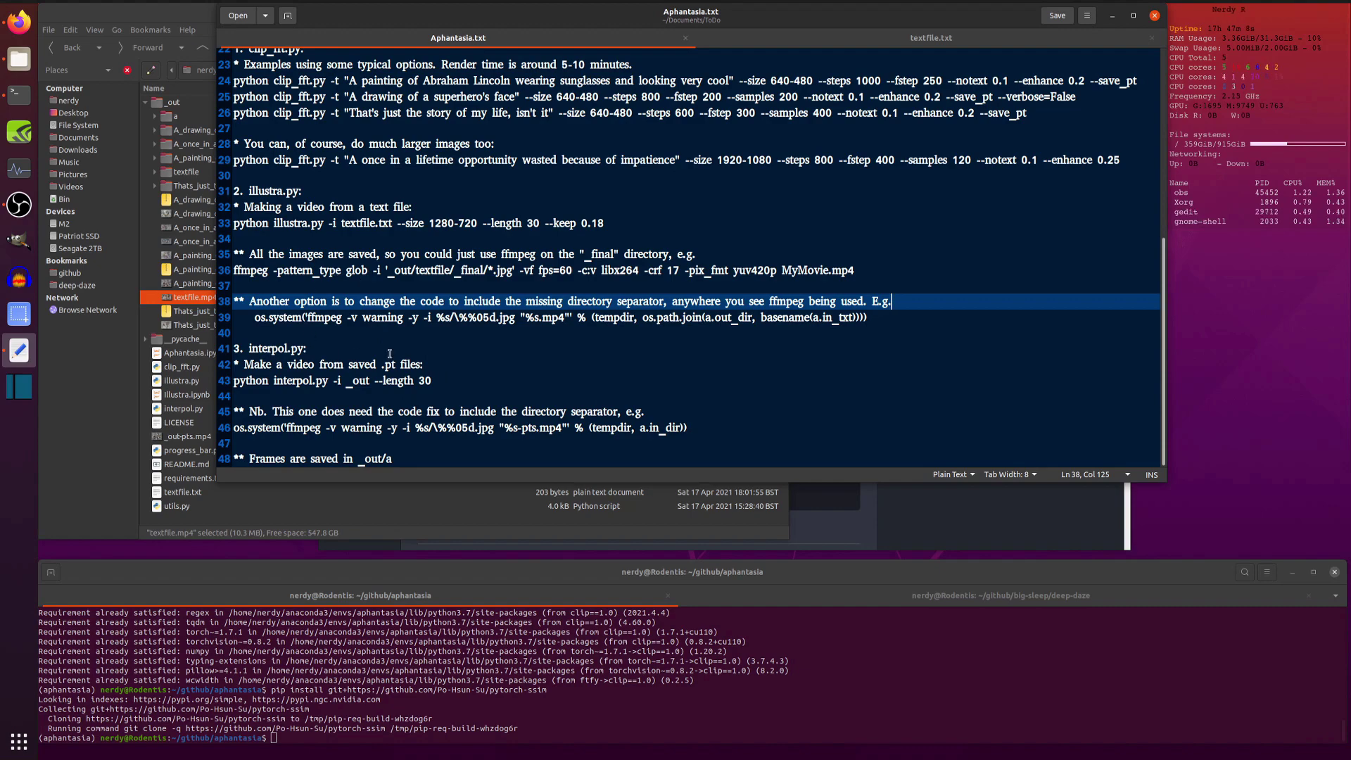
{"action": "left_click", "coordinate": [187, 202]}
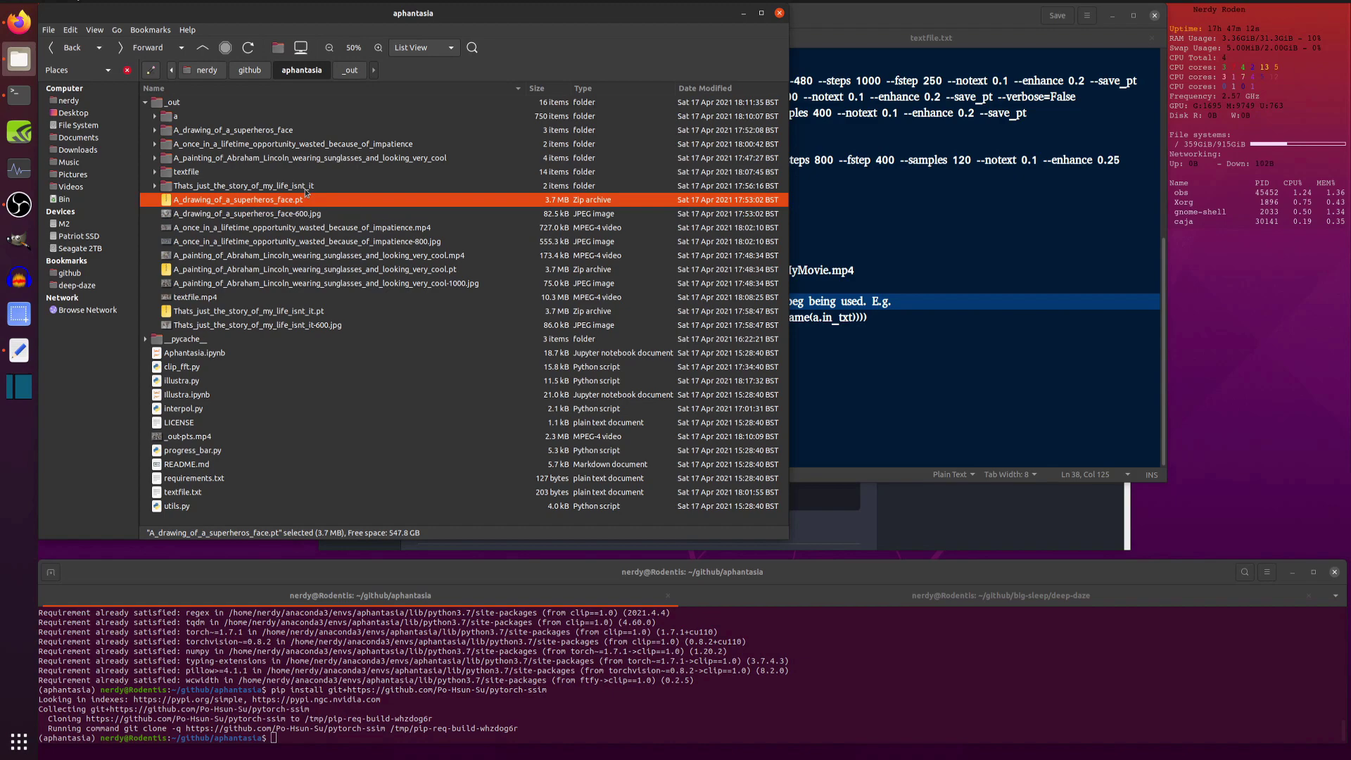
{"action": "left_click", "coordinate": [914, 381]}
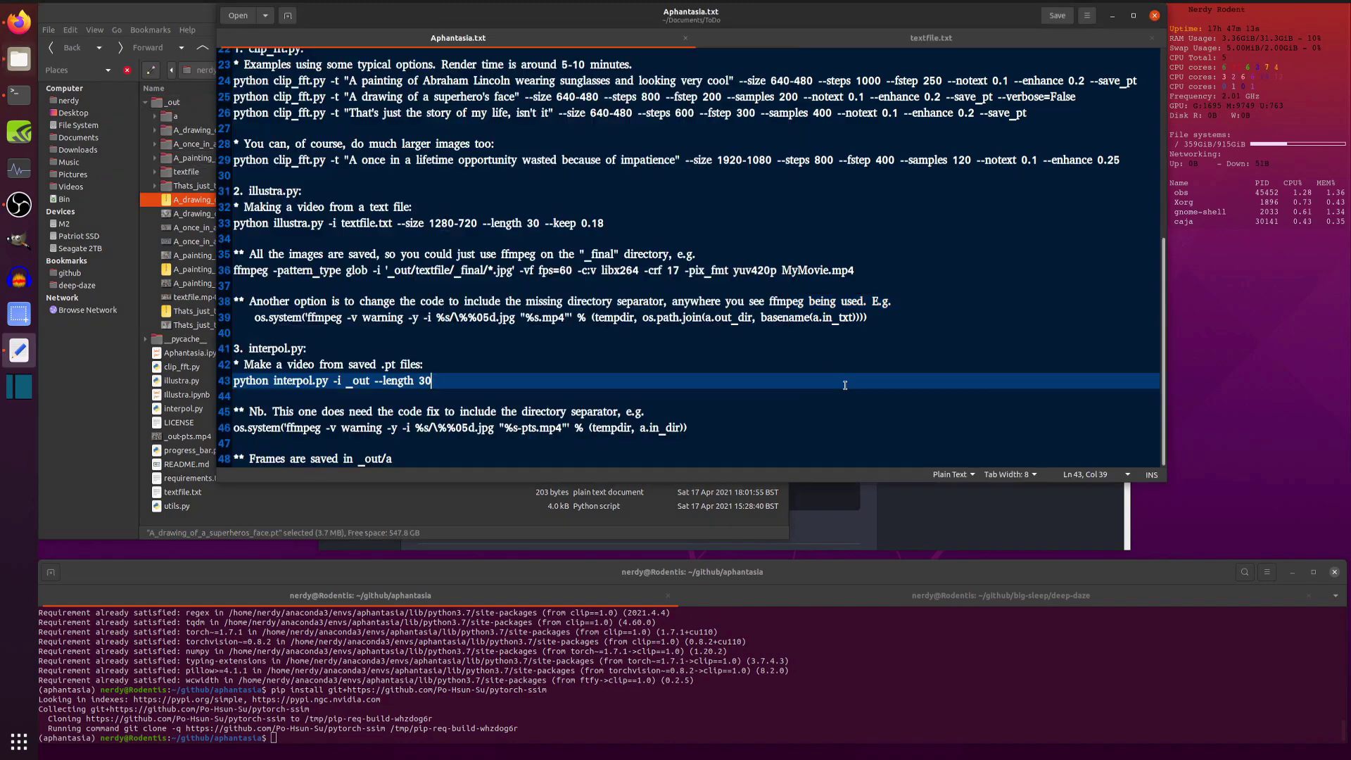
{"action": "double_click", "coordinate": [357, 381]}
{"action": "left_click_drag", "start_coordinate": [360, 384], "coordinate": [370, 382]}
{"action": "left_click", "coordinate": [178, 209]}
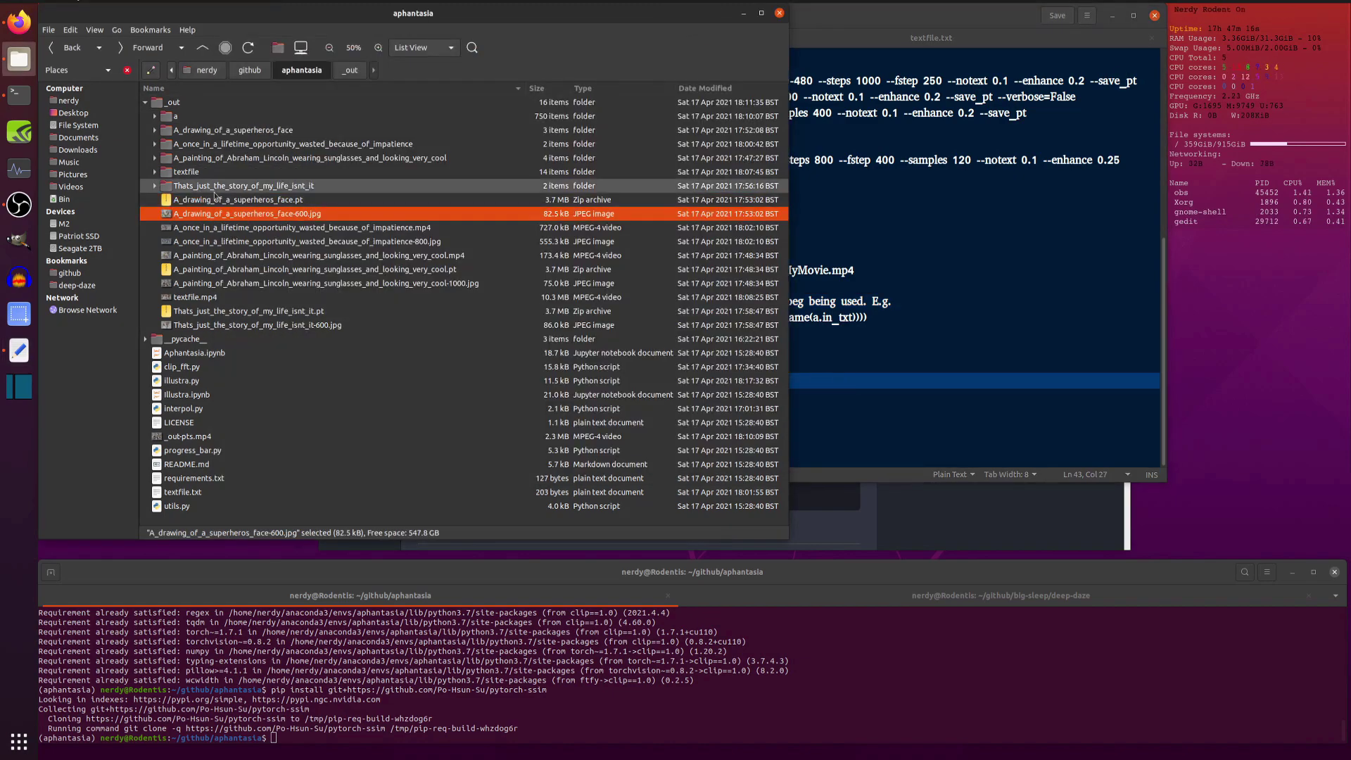
{"action": "left_click", "coordinate": [931, 265]}
{"action": "scroll", "coordinate": [627, 248], "scroll_direction": "up", "scroll_amount": 1}
{"action": "scroll", "coordinate": [627, 248], "scroll_direction": "up", "scroll_amount": 1}
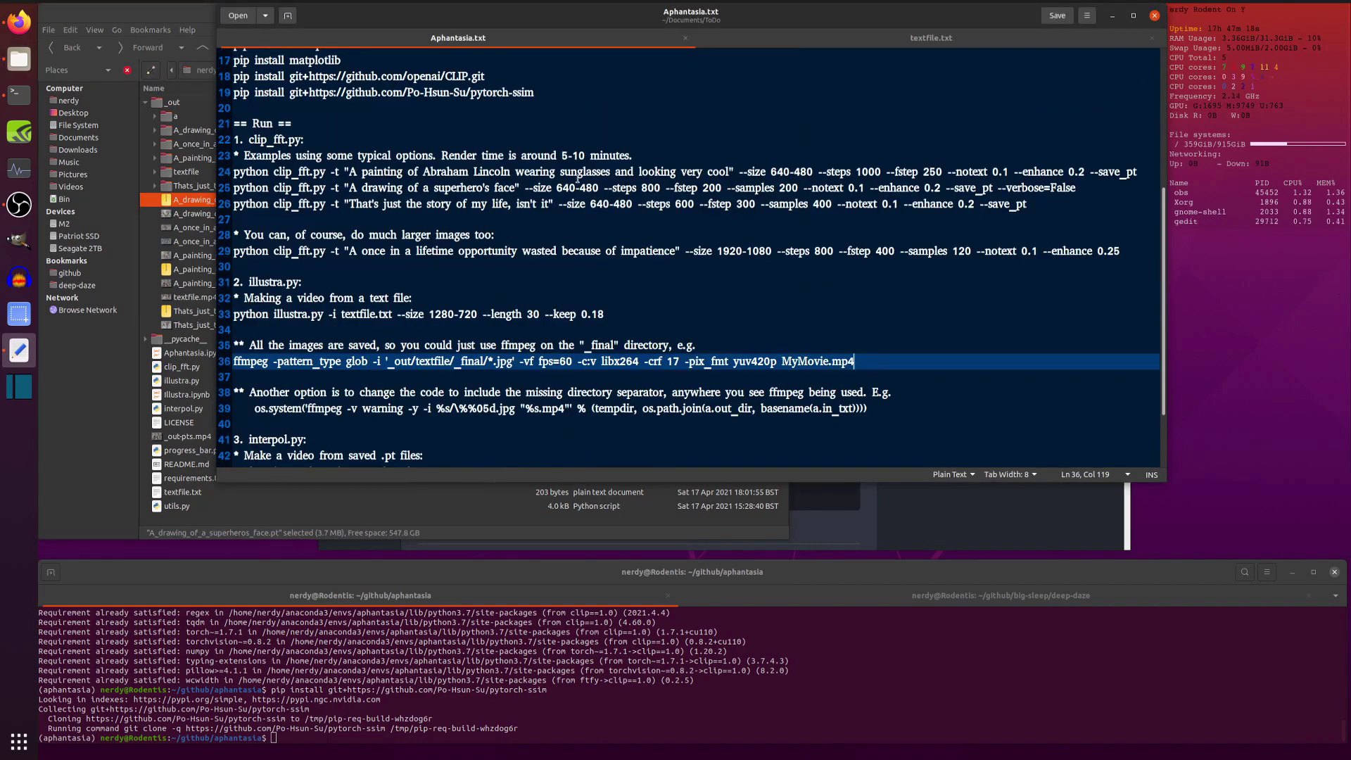
{"action": "left_click_drag", "start_coordinate": [1091, 172], "coordinate": [1145, 166]}
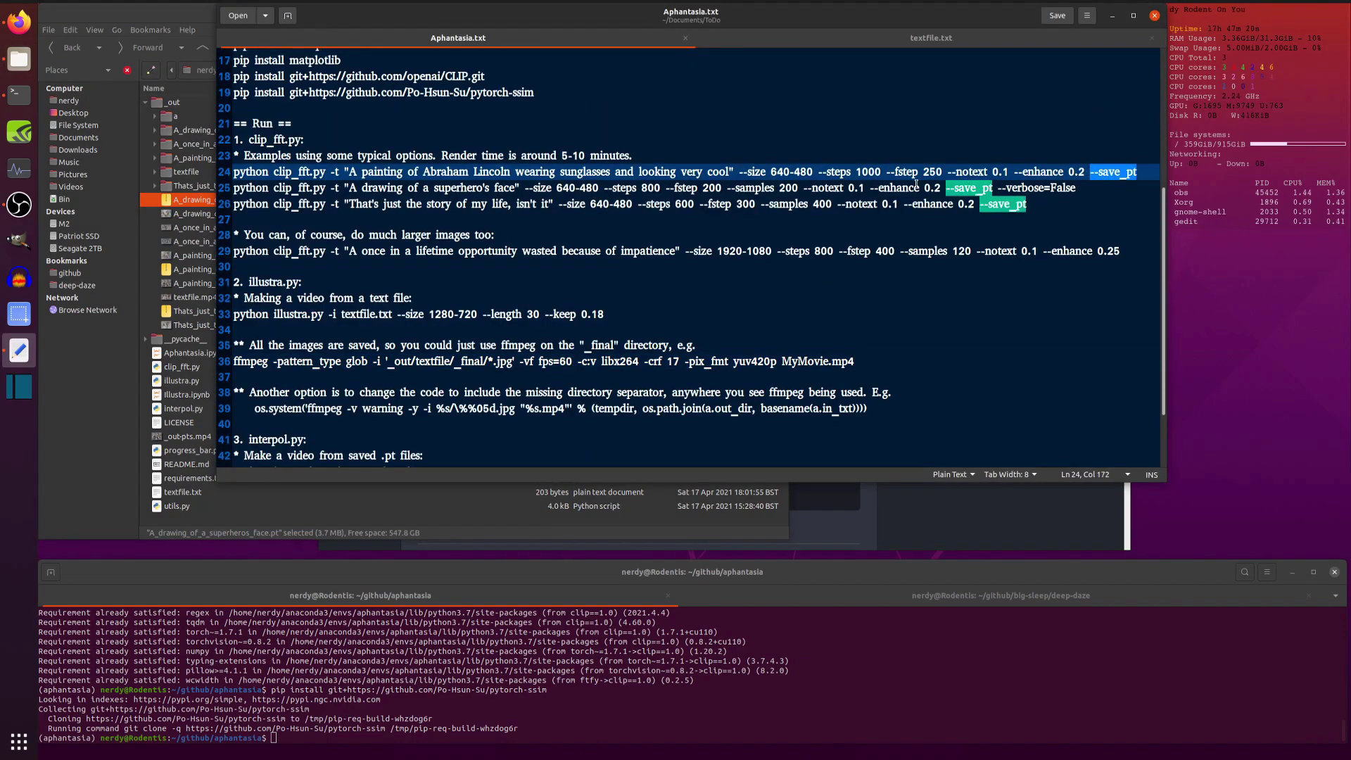
{"action": "scroll", "coordinate": [509, 191], "scroll_direction": "down", "scroll_amount": 2}
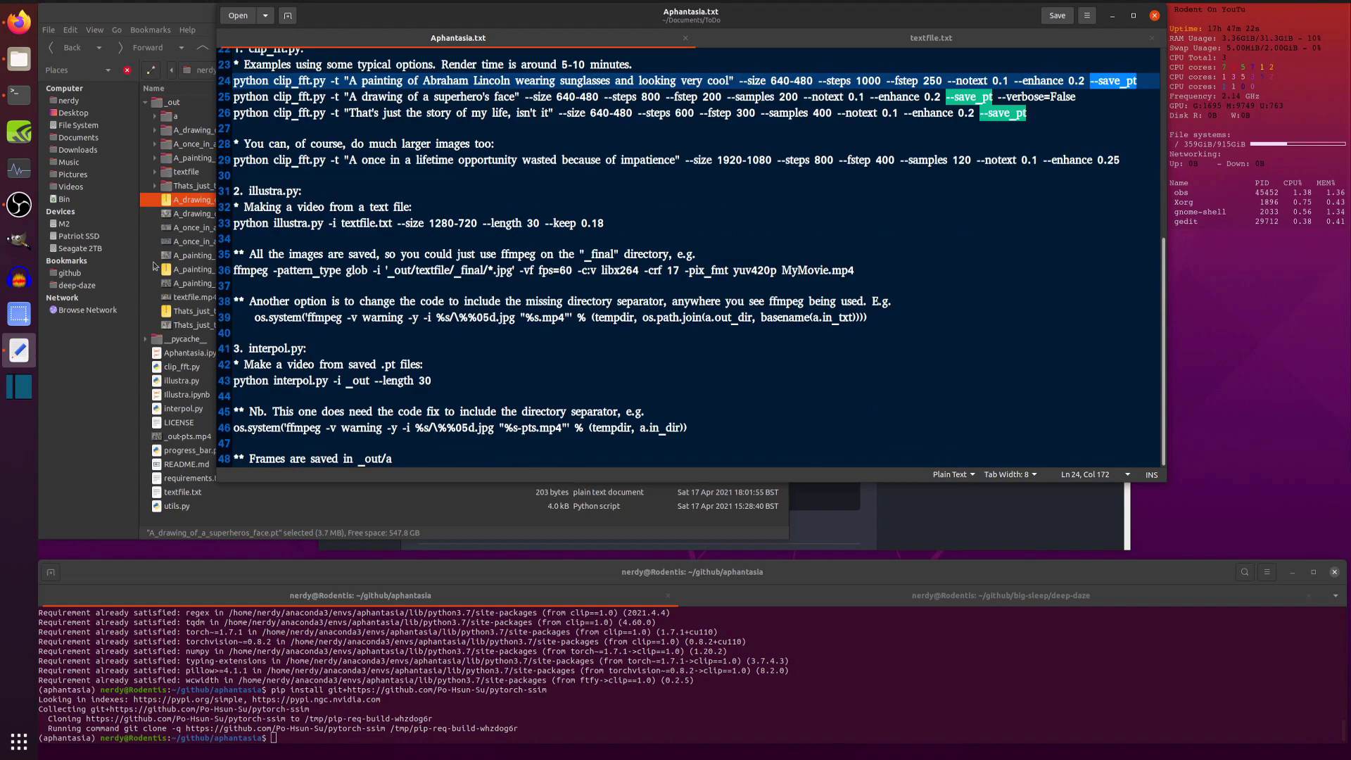
{"action": "left_click", "coordinate": [496, 381]}
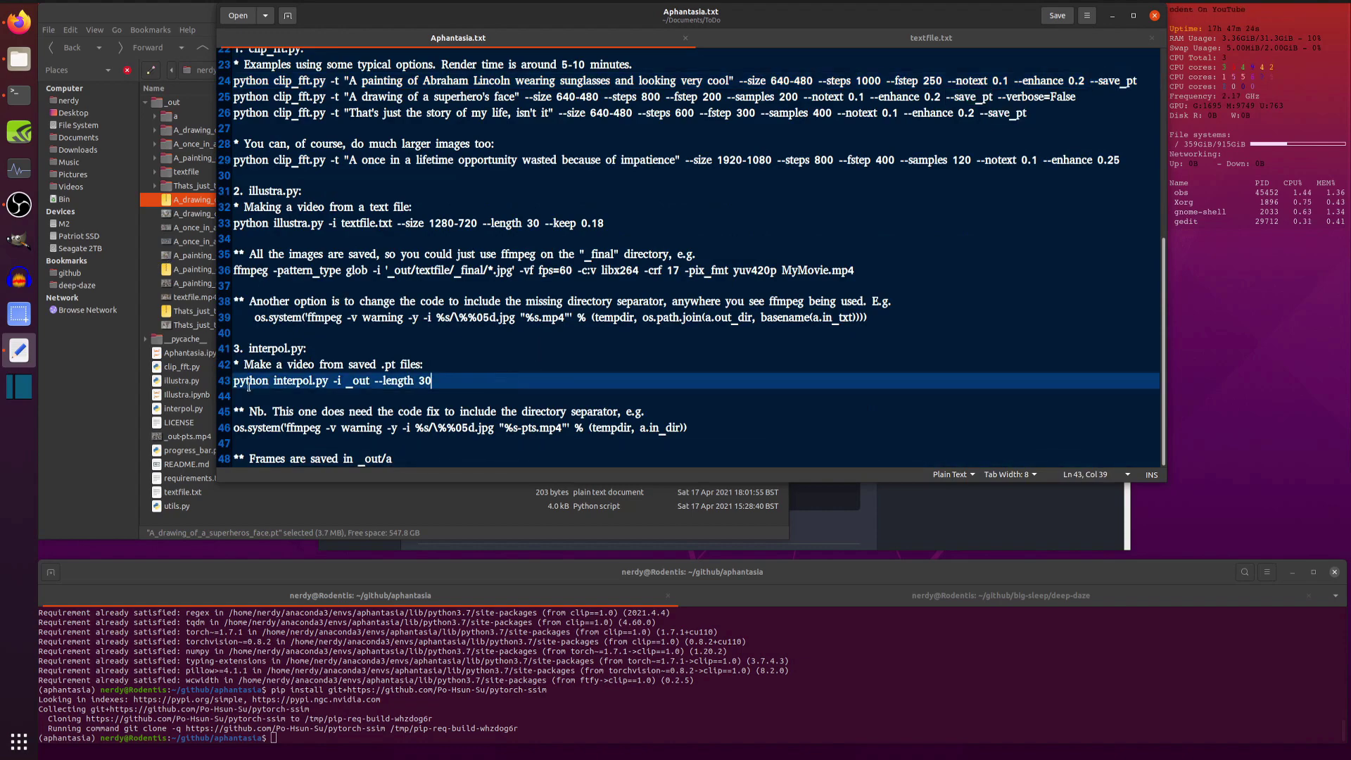
Play _out-pts.mp4 in Totem, seeking to about 0:19, 0:23 and 0:20, then close it.
{"action": "double_click", "coordinate": [201, 439]}
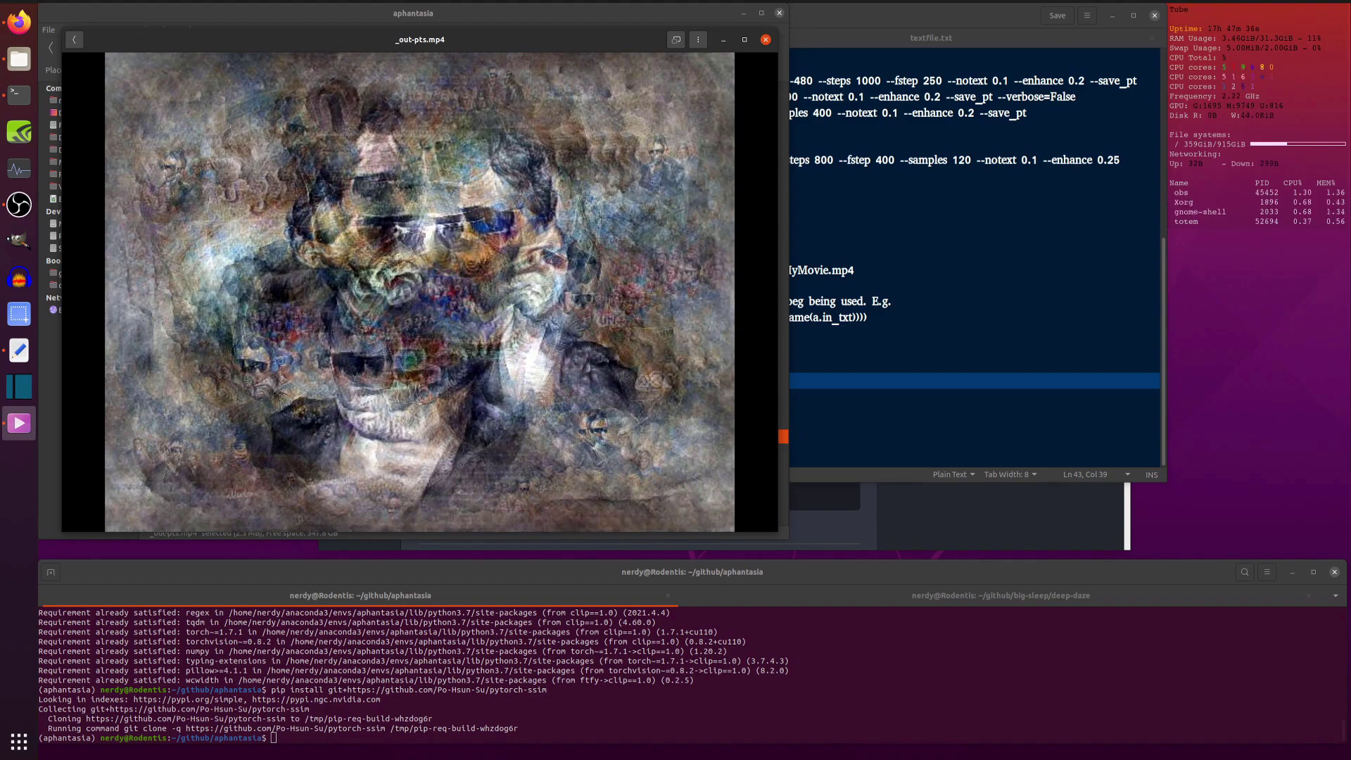
{"action": "mouse_move", "coordinate": [630, 194]}
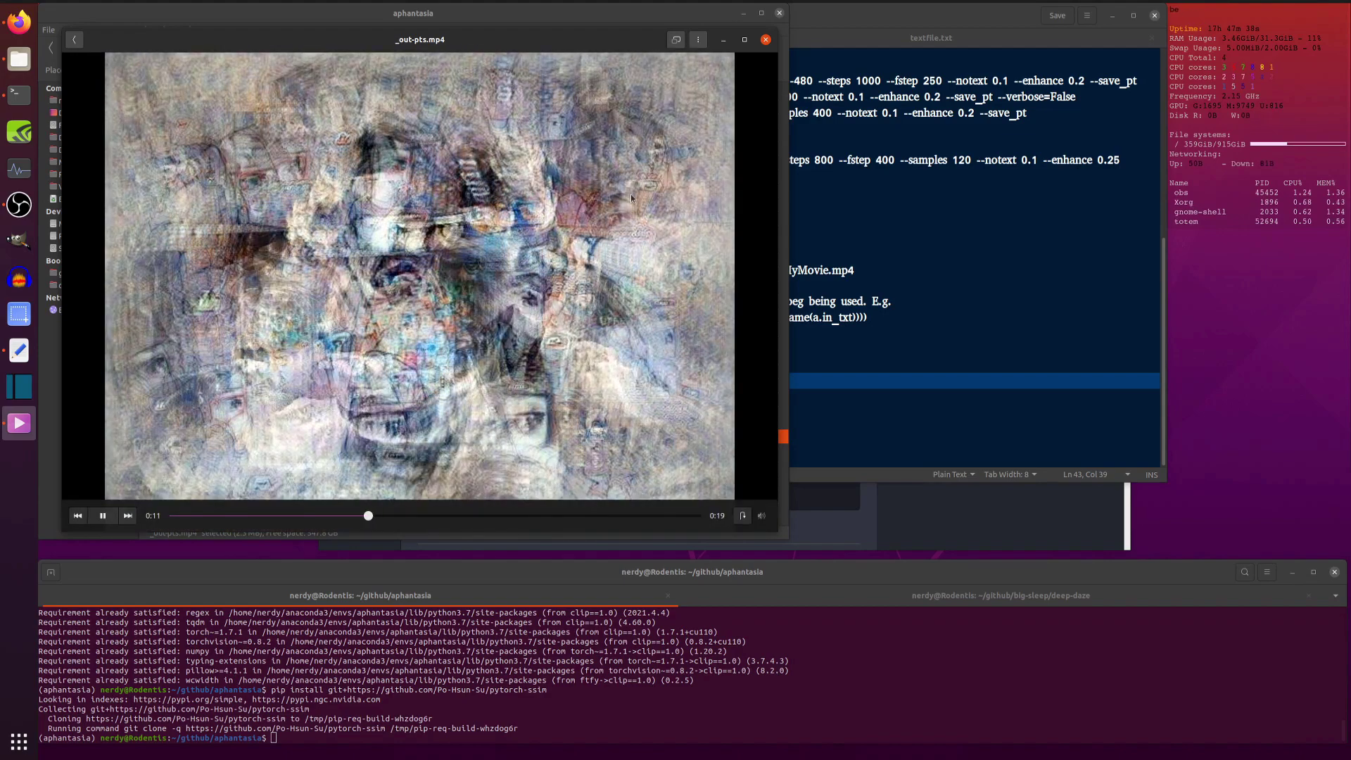
{"action": "left_click", "coordinate": [502, 516]}
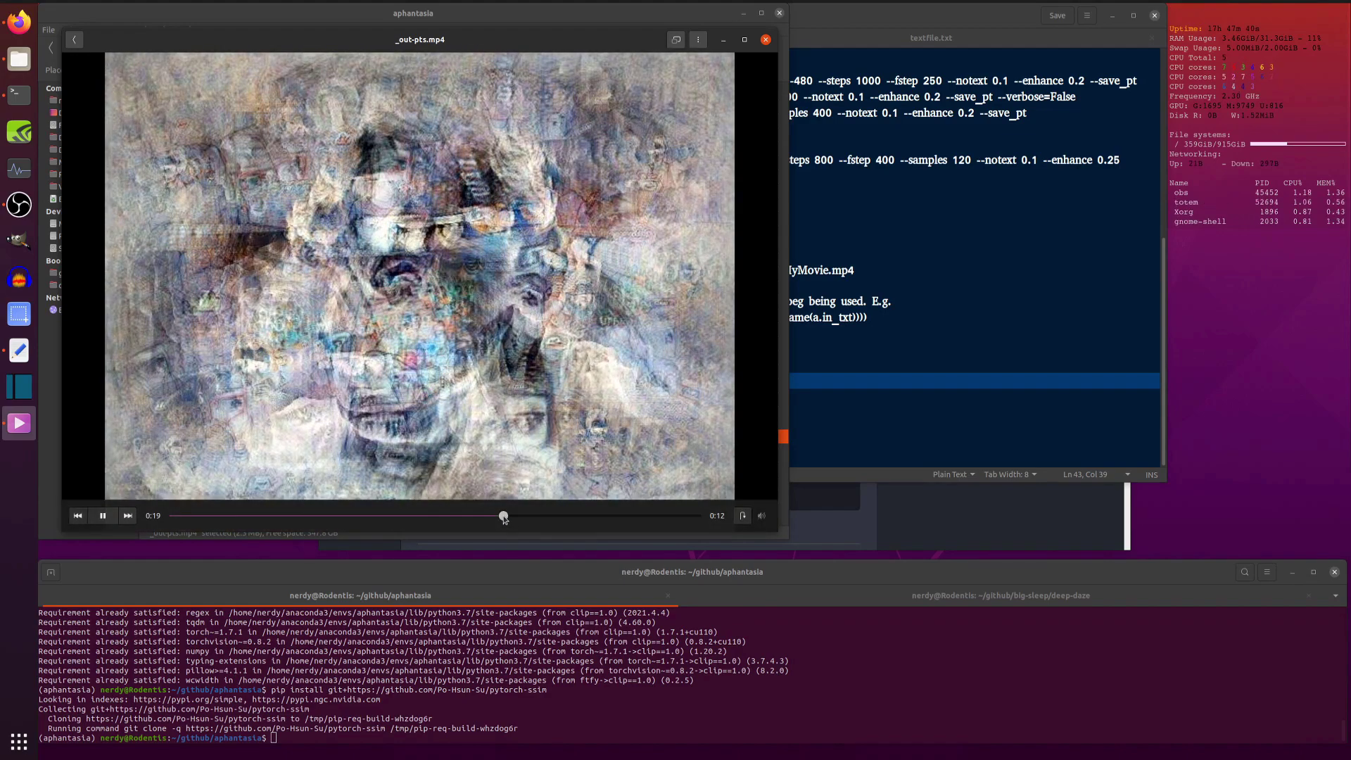
{"action": "left_click", "coordinate": [583, 517]}
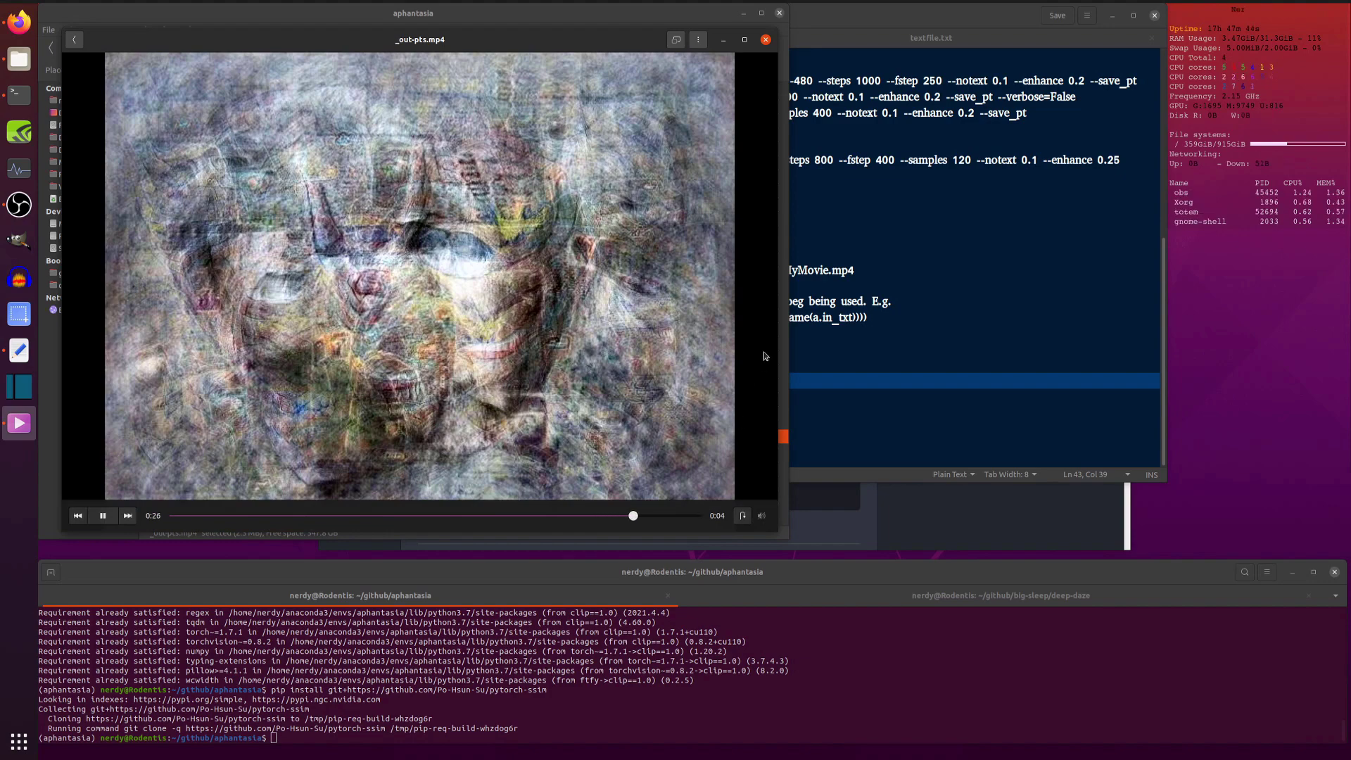
{"action": "mouse_move", "coordinate": [775, 292]}
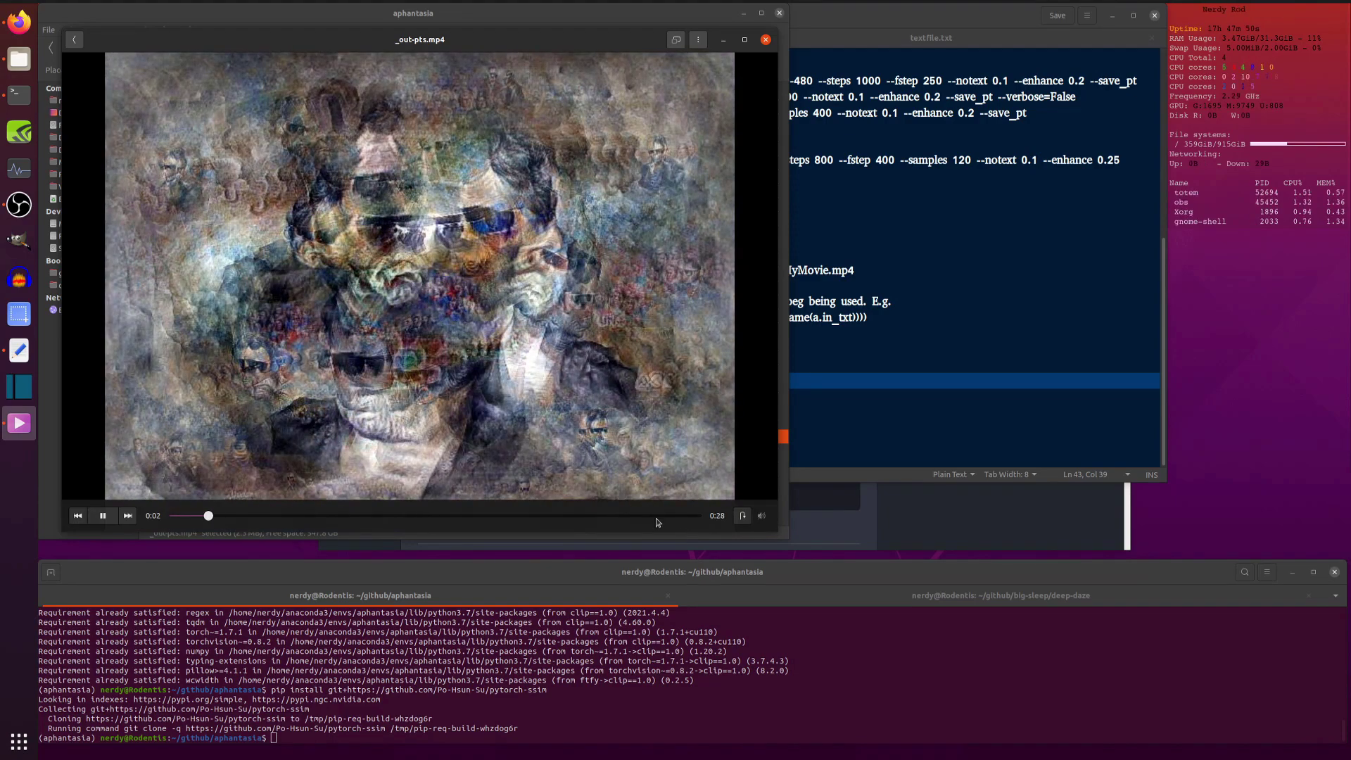
{"action": "left_click", "coordinate": [567, 517]}
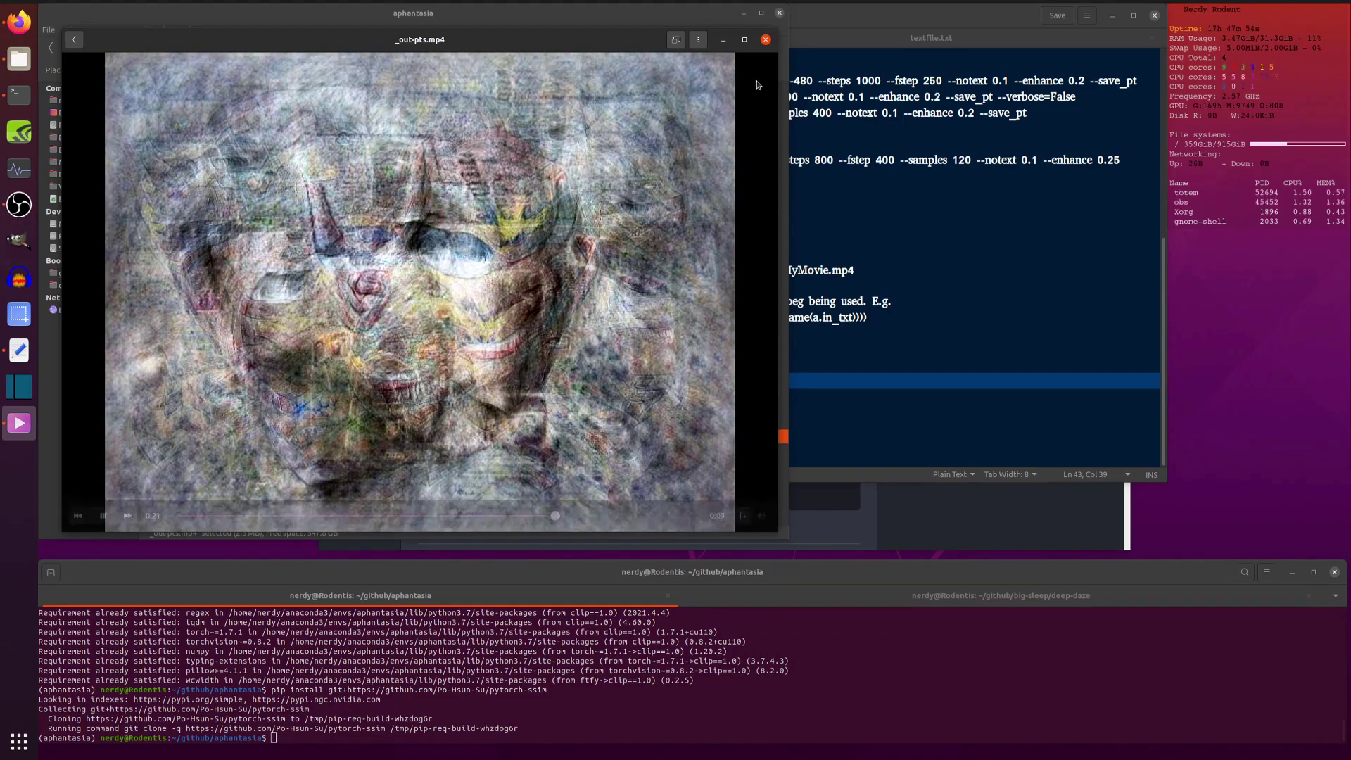
{"action": "left_click", "coordinate": [763, 41]}
{"action": "left_click", "coordinate": [931, 389]}
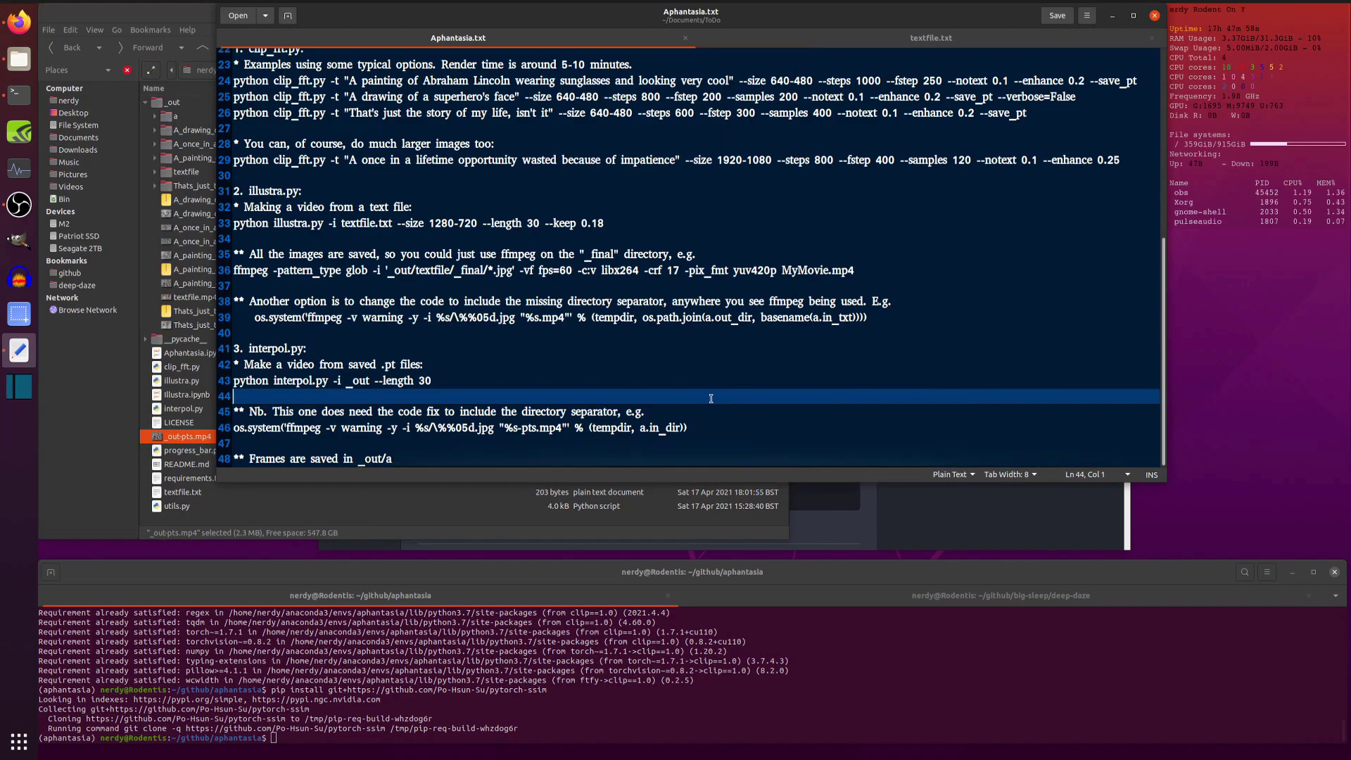
{"action": "double_click", "coordinate": [303, 427]}
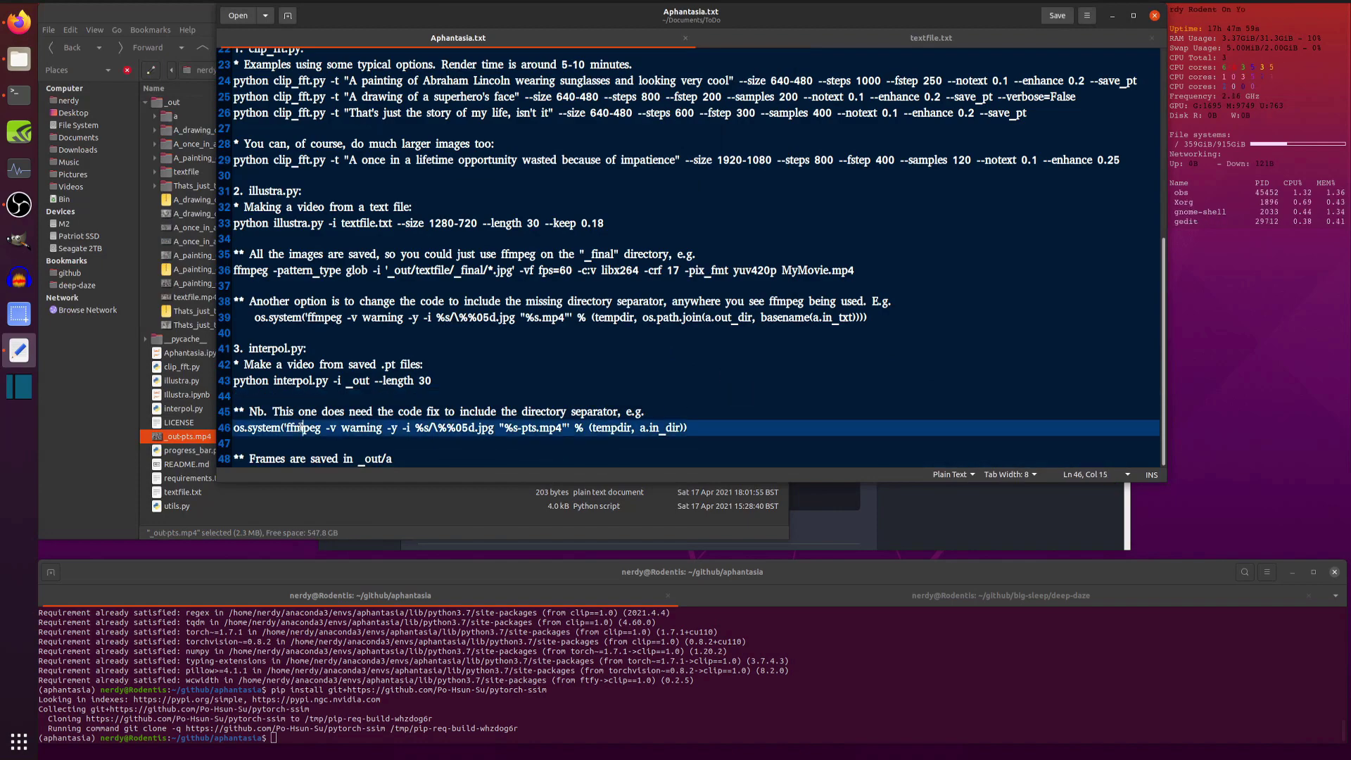
{"action": "double_click", "coordinate": [431, 428]}
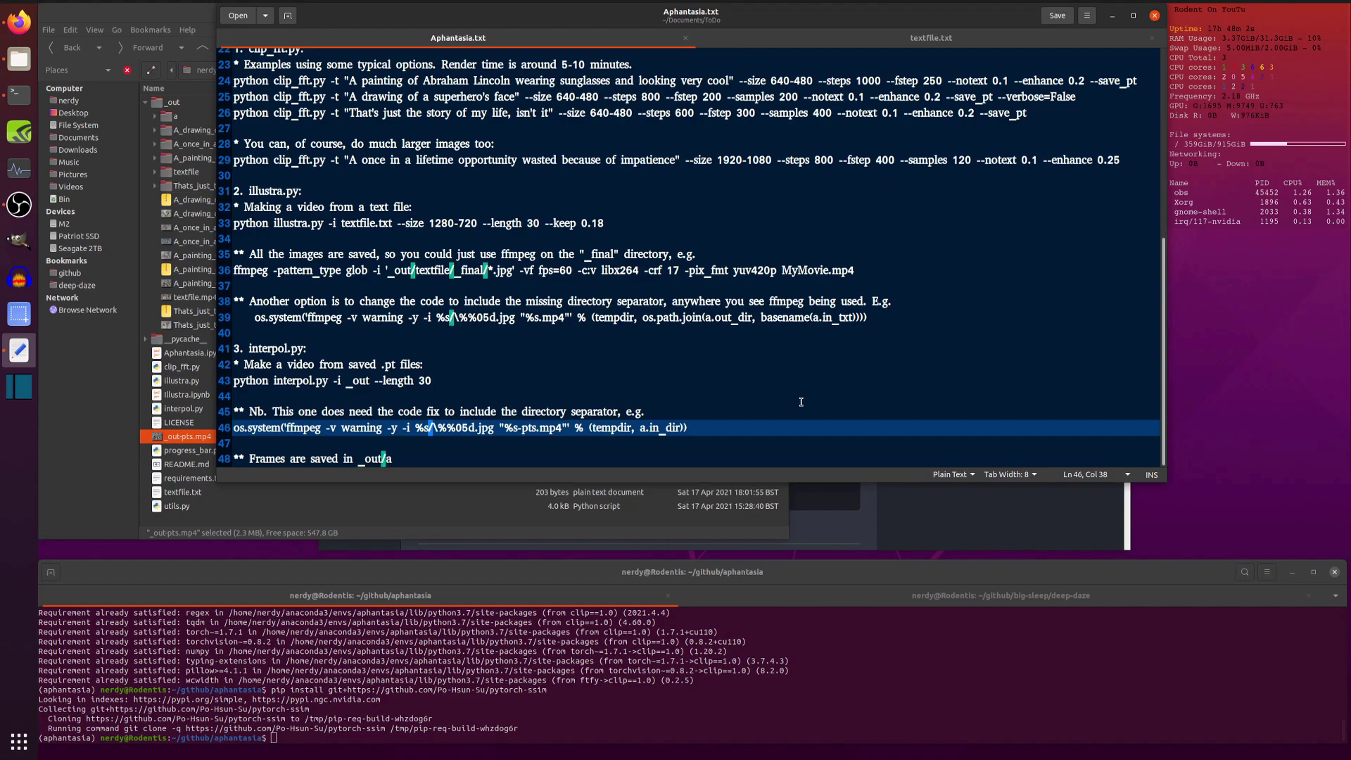
{"action": "left_click", "coordinate": [548, 349]}
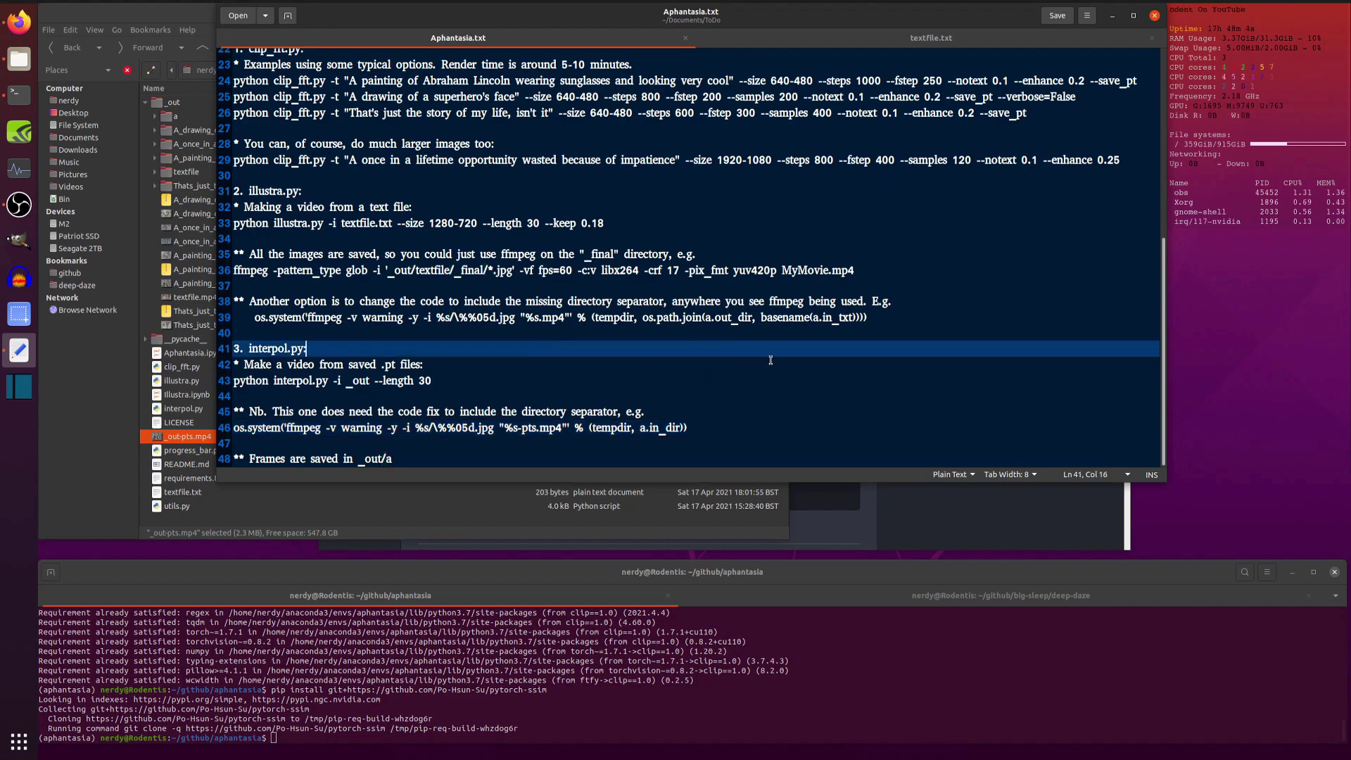
{"action": "scroll", "coordinate": [809, 372], "scroll_direction": "up", "scroll_amount": 7}
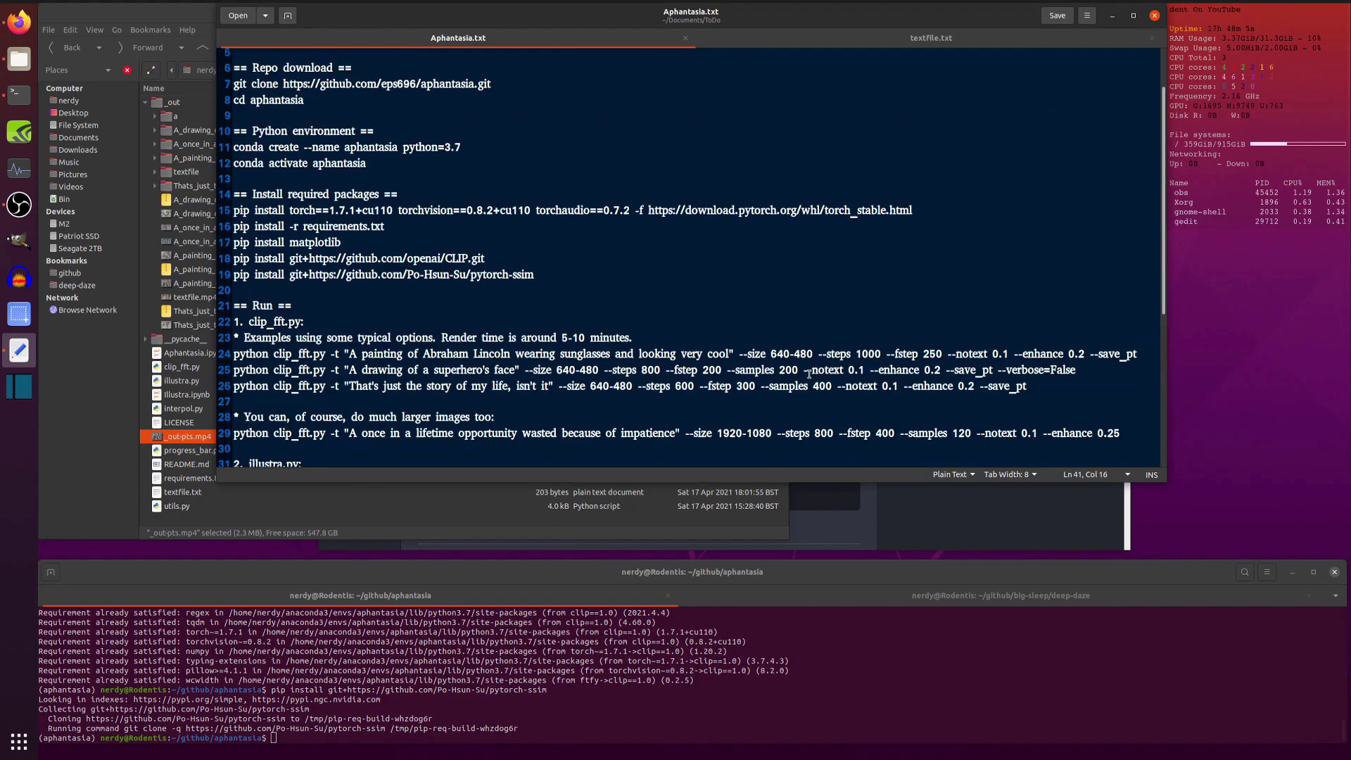
Bring the eps696/aphantasia GitHub page forward and scroll up to its README image.
{"action": "left_click", "coordinate": [916, 526]}
{"action": "scroll", "coordinate": [883, 466], "scroll_direction": "up", "scroll_amount": 5}
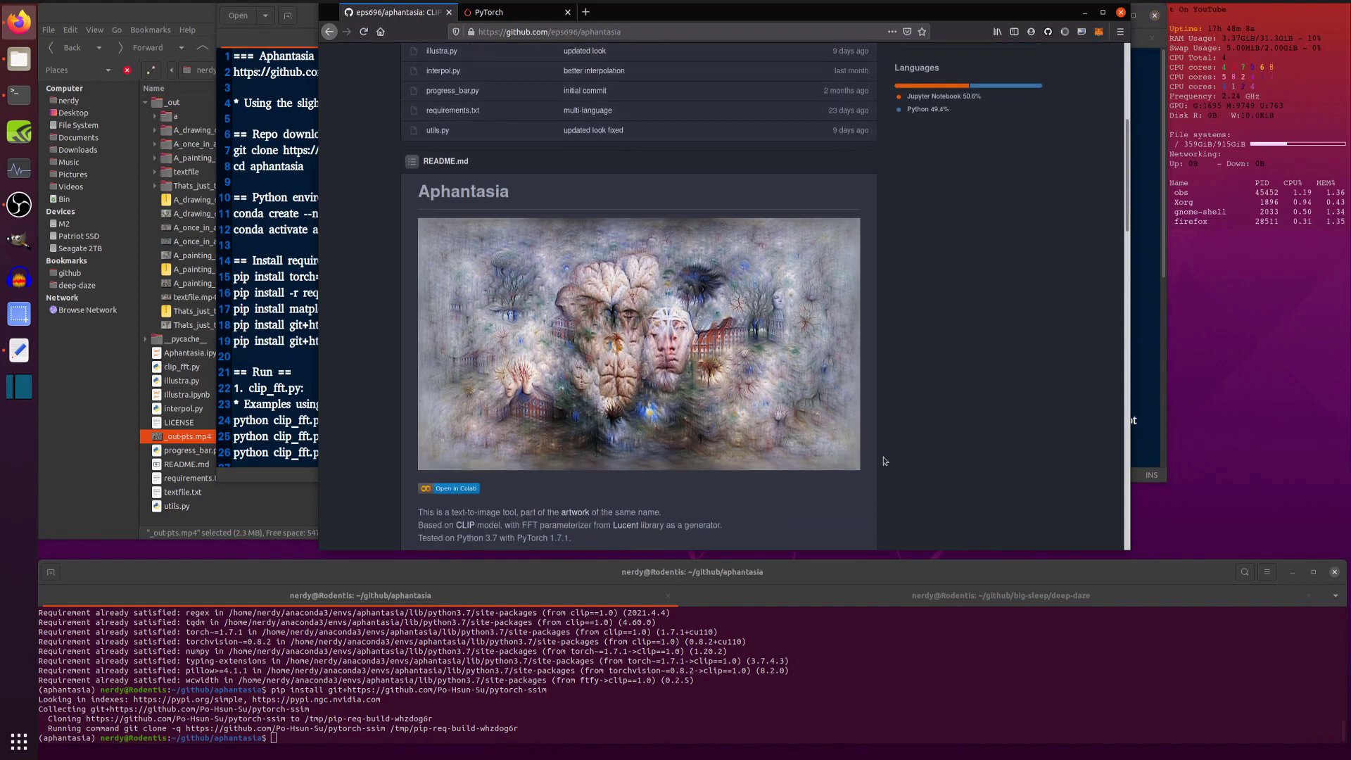